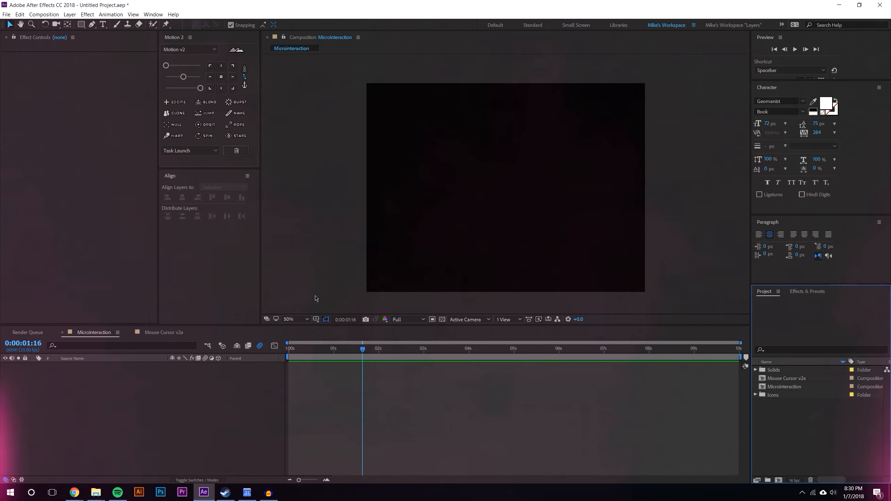
Set the viewer magnification to Fit up to 100% and enlarge the composition viewer panel
click(295, 319)
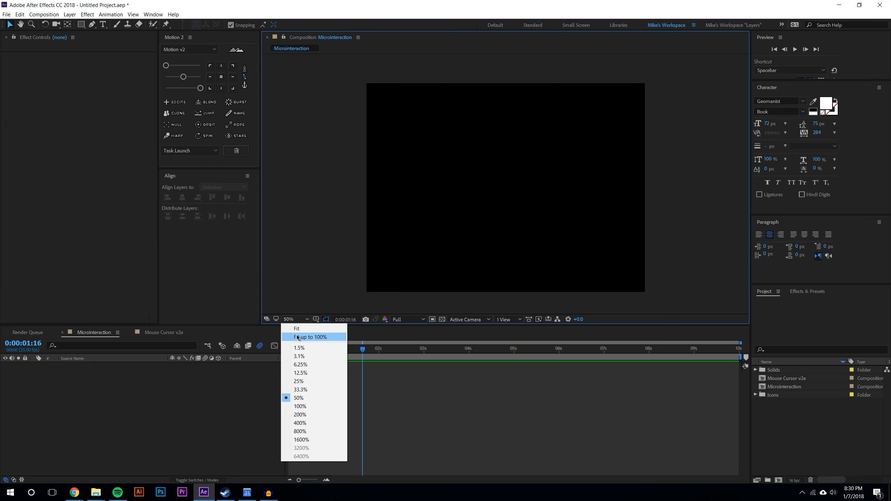
click(300, 339)
drag(494, 326, 494, 354)
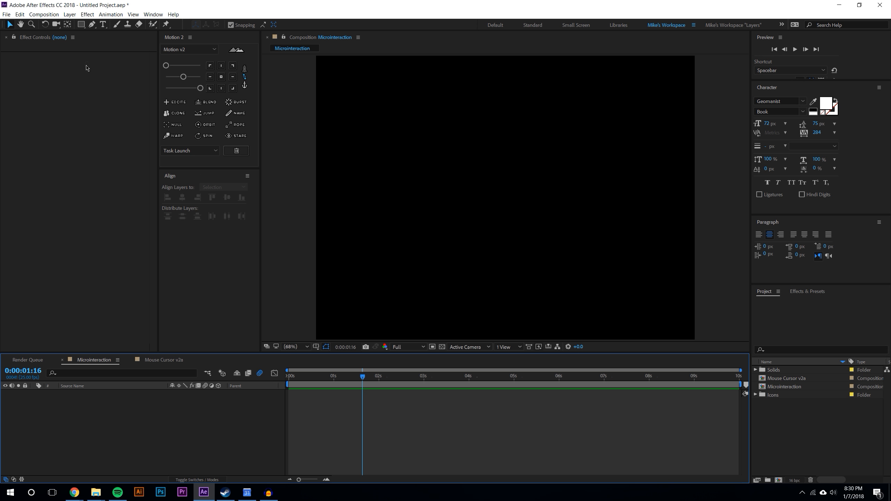
Create a new white solid layer in the Microinteraction composition
click(70, 14)
mouse_move(76, 27)
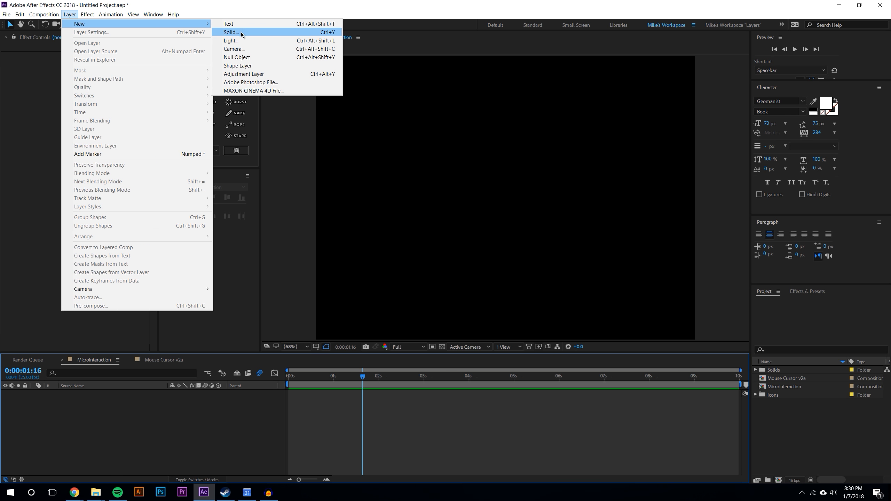
click(325, 32)
click(438, 293)
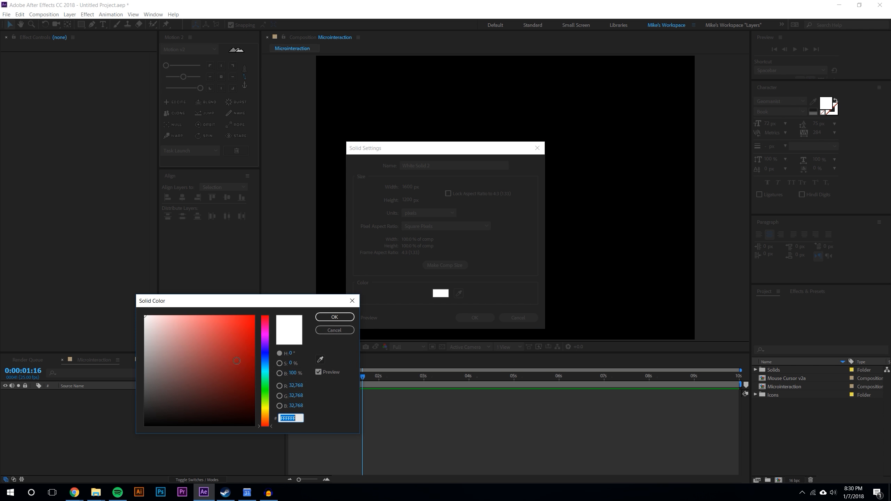
click(344, 318)
click(491, 318)
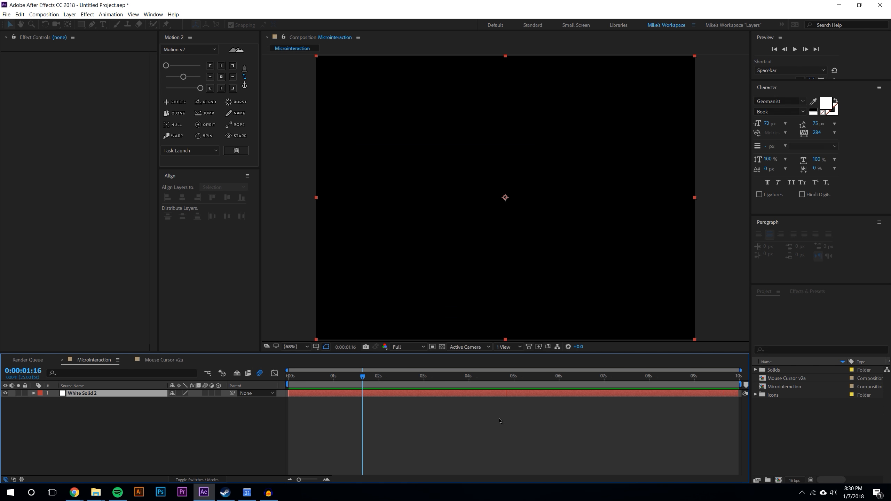
Lock the white solid background layer and test marquee selections in the viewer
click(26, 393)
drag(474, 247, 694, 183)
drag(561, 173, 455, 160)
drag(384, 165, 542, 100)
drag(573, 133, 649, 170)
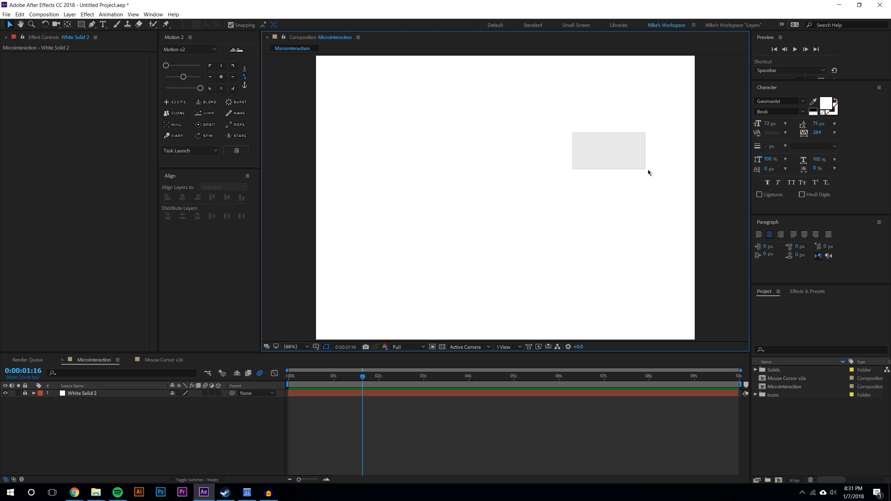
Enlarge the timeline panel and expand the Icons folder in the project panel
click(583, 435)
drag(596, 353, 596, 329)
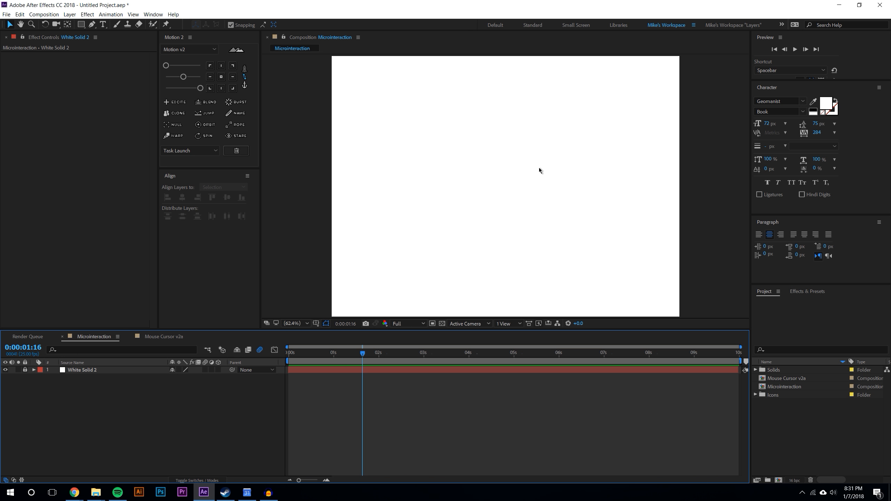
click(793, 416)
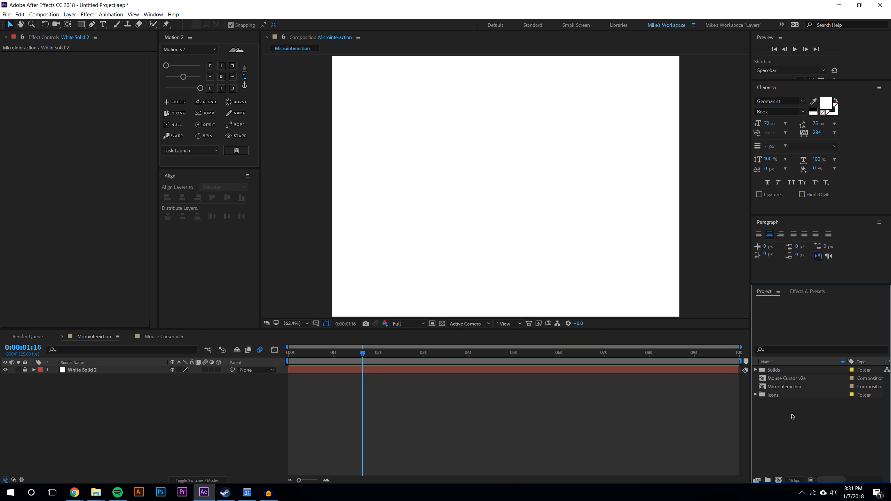
click(756, 395)
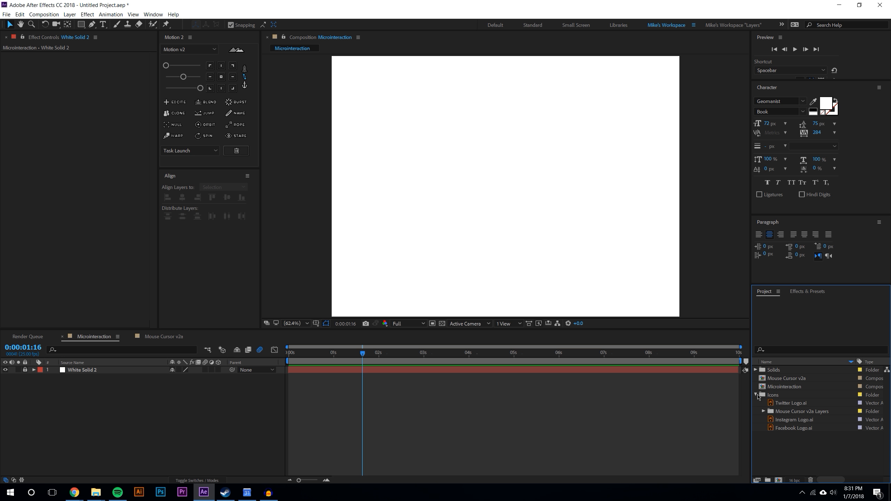
Preview the icon files and compositions in the project panel
click(782, 413)
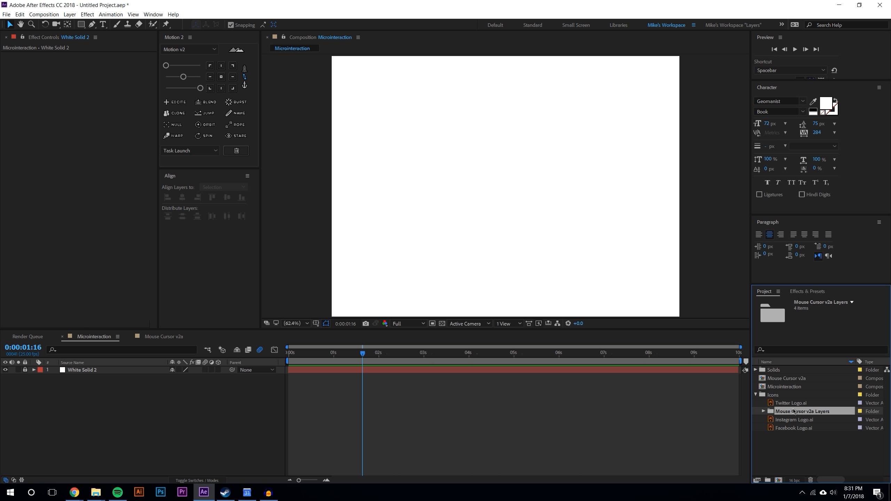
key(Up)
click(799, 420)
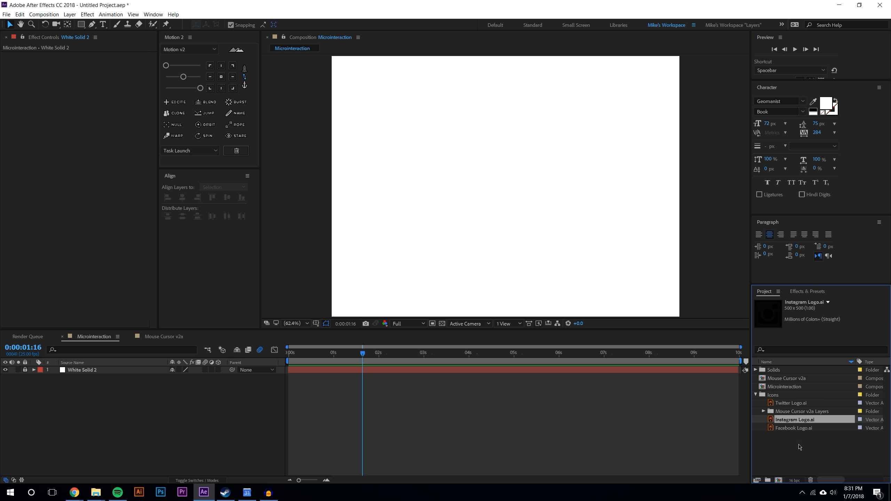
click(786, 429)
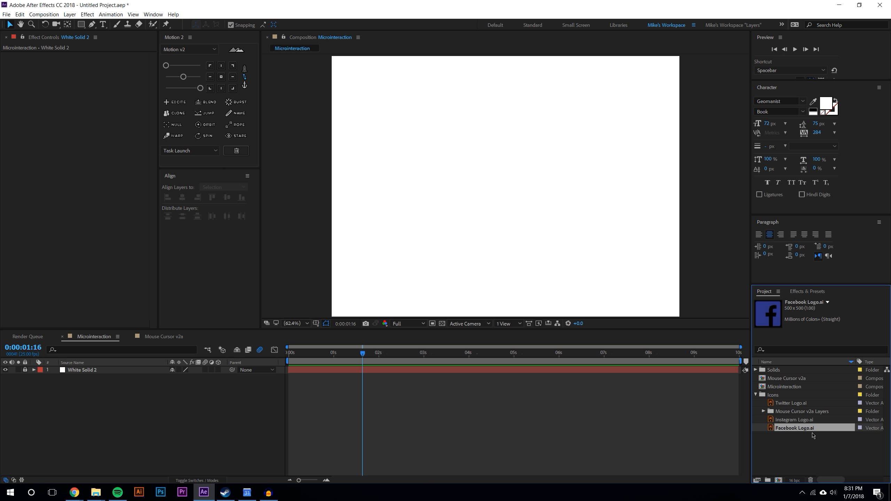
click(809, 453)
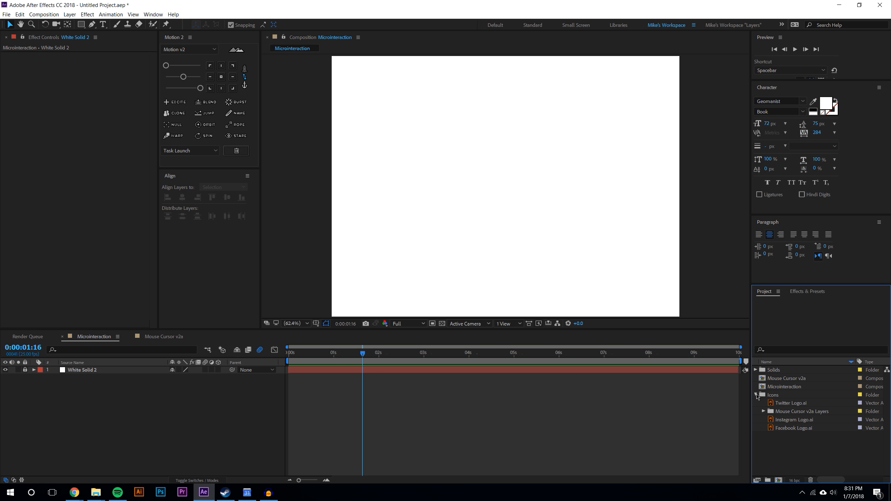
click(793, 404)
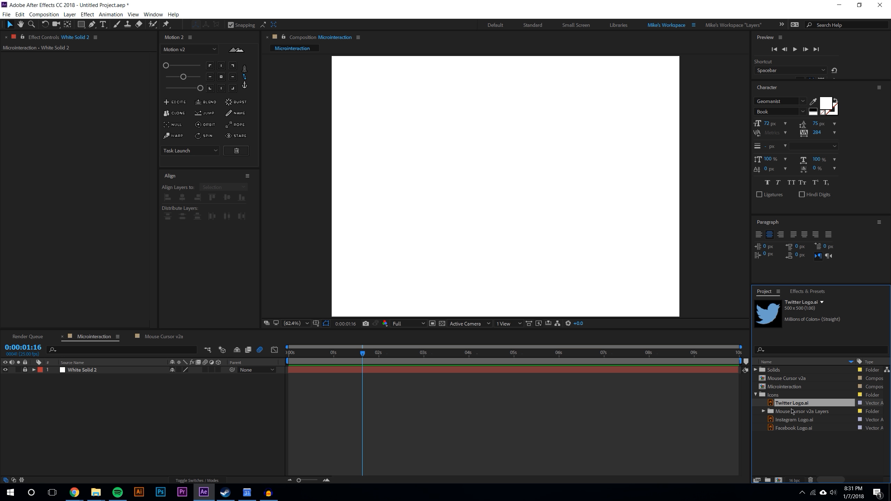
click(793, 428)
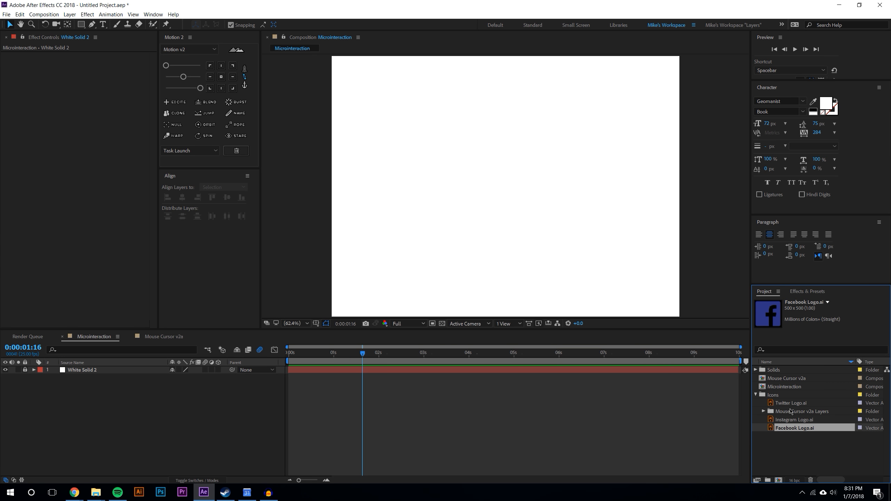
click(801, 456)
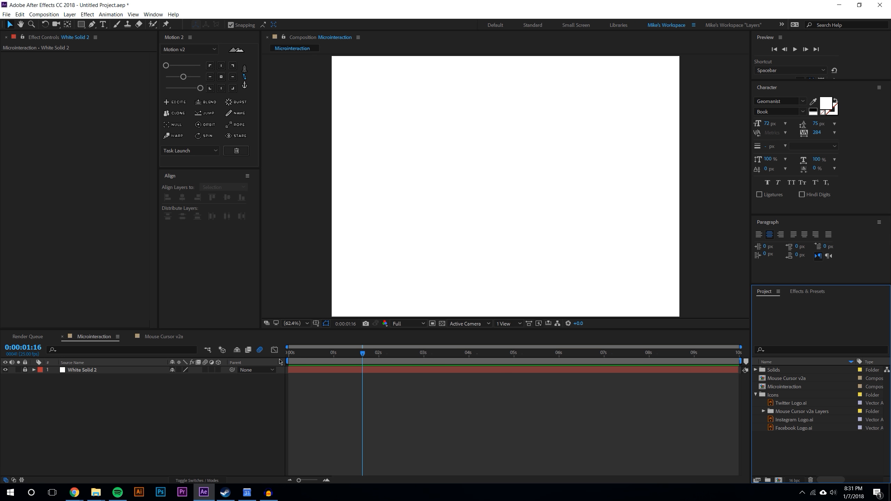
click(776, 388)
click(778, 381)
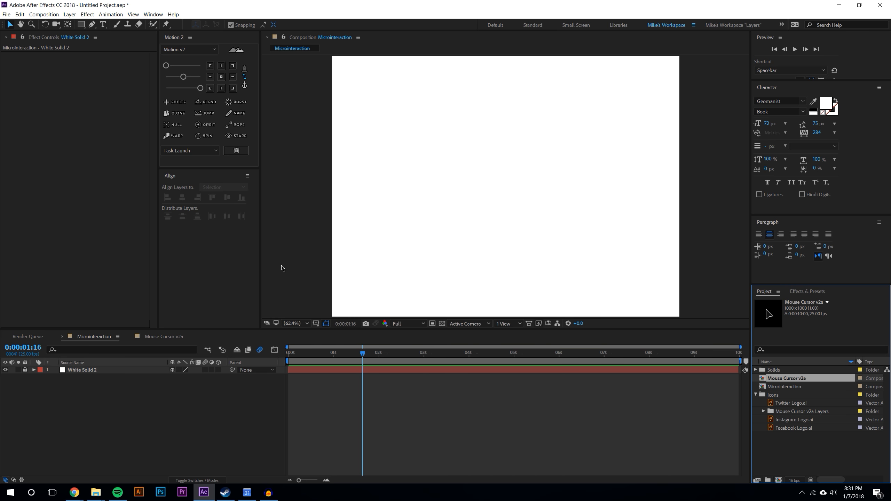
Draw a dark rectangle shape layer in the middle of the composition
click(81, 24)
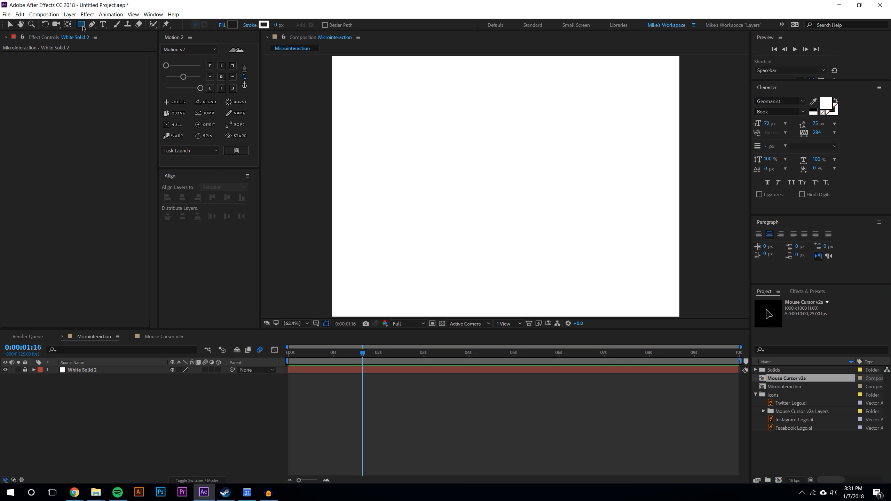
mouse_move(435, 167)
mouse_down()
mouse_move(579, 198)
mouse_move(572, 202)
mouse_up()
key(v)
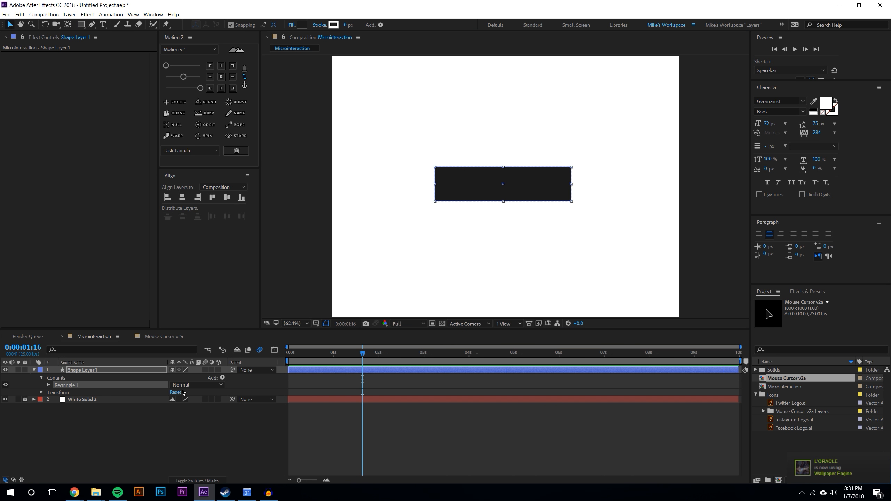
Move the rectangle's anchor point to its center with the Pan Behind tool
click(541, 226)
click(526, 190)
key(y)
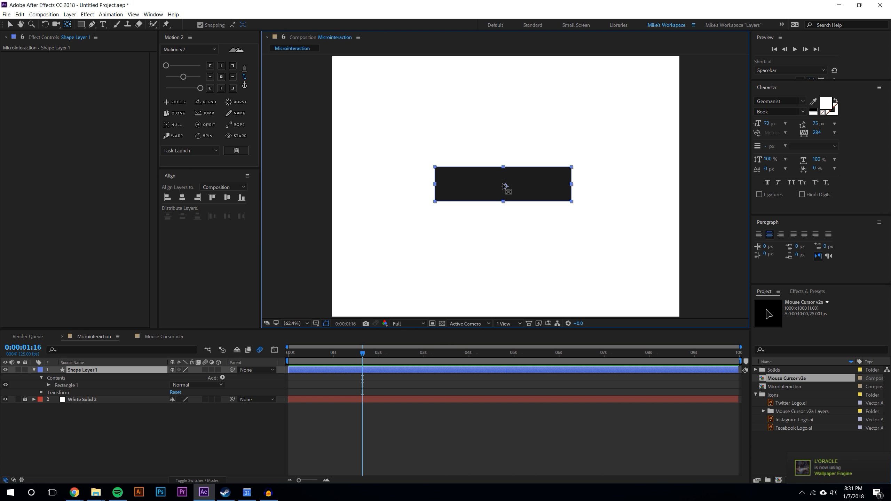
drag(506, 186, 505, 186)
click(9, 25)
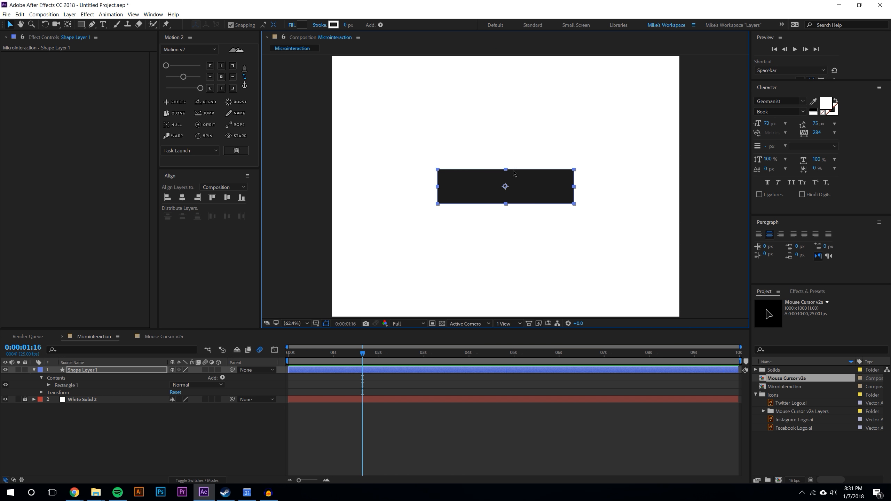
Type the text SHARE on the rectangle with the Type tool
key(slash)
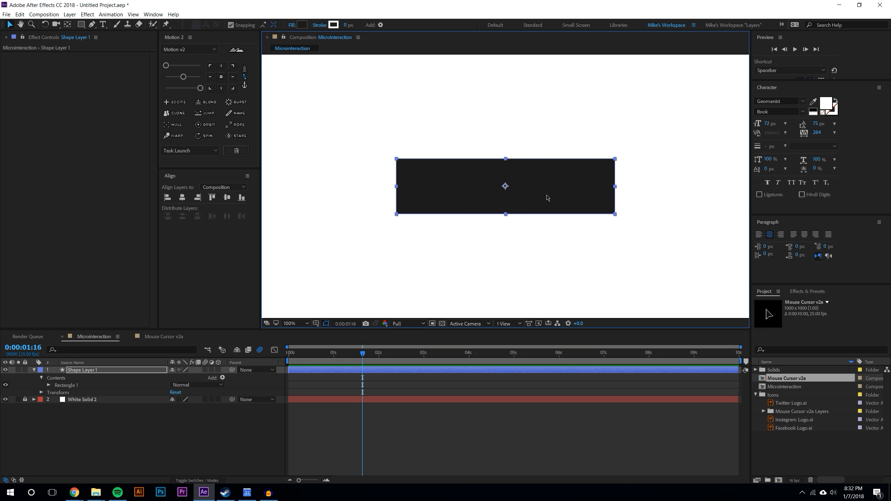
drag(476, 330, 476, 351)
click(523, 442)
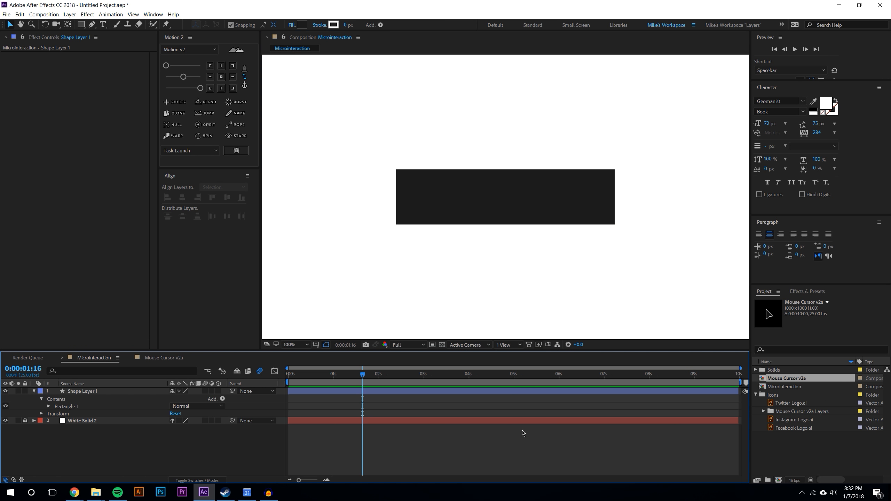
click(103, 24)
click(465, 191)
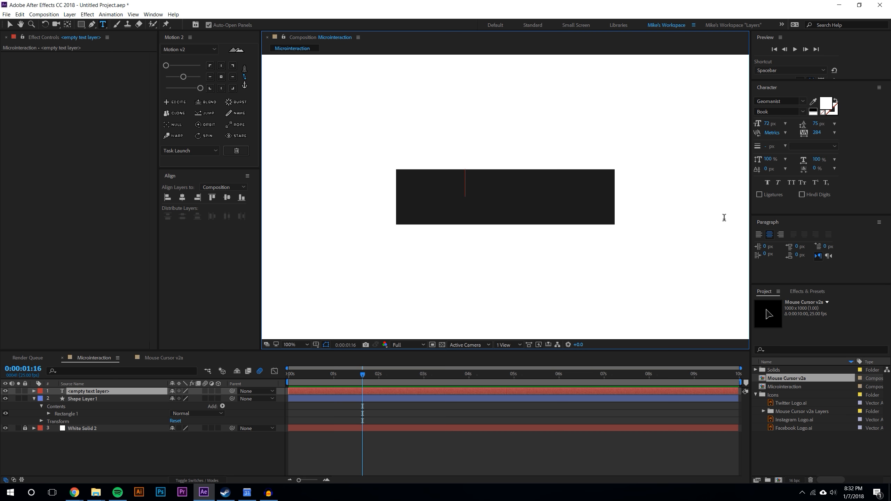
text(SHARE)
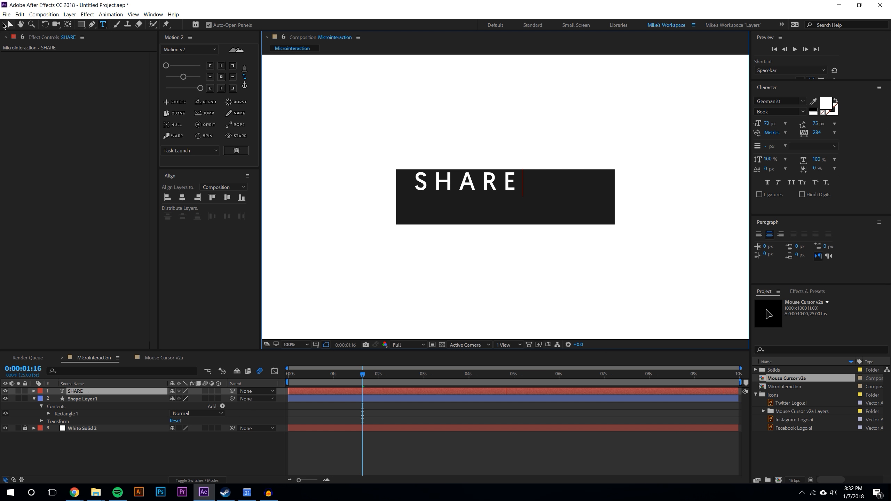
Move the SHARE text layer's anchor point to the center of the text
double_click(464, 179)
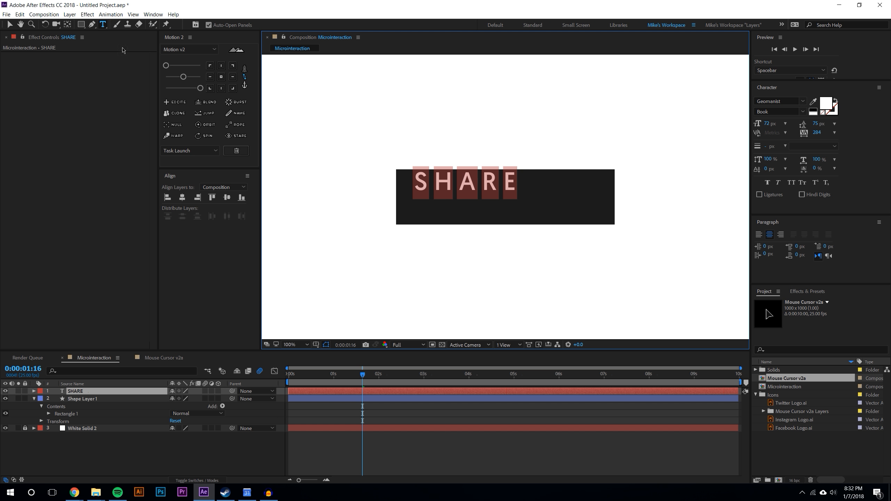
click(10, 25)
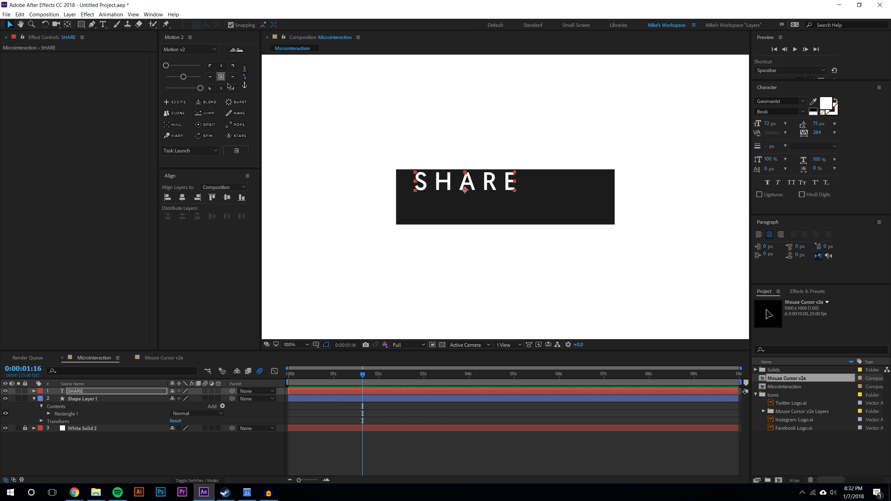
key(y)
drag(465, 190, 502, 203)
click(9, 26)
Turn on the viewer guides to check the text's centering, then turn them off
scroll(502, 203, up, 4)
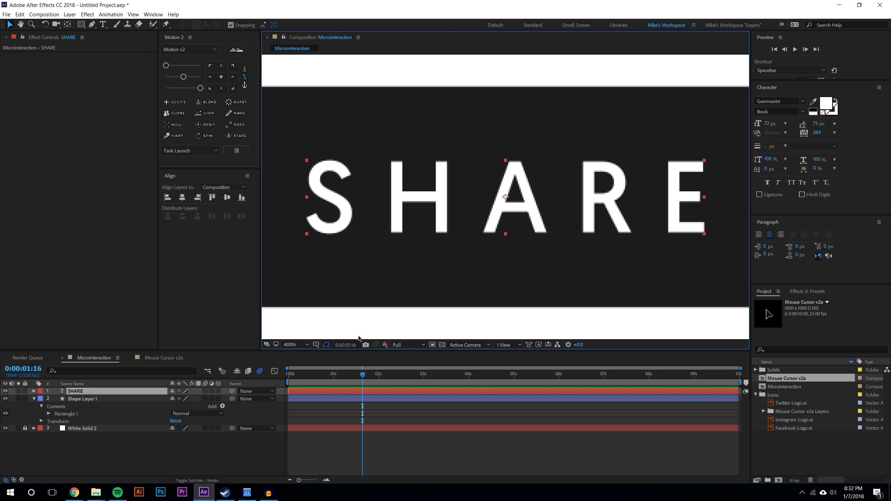
click(316, 345)
click(341, 363)
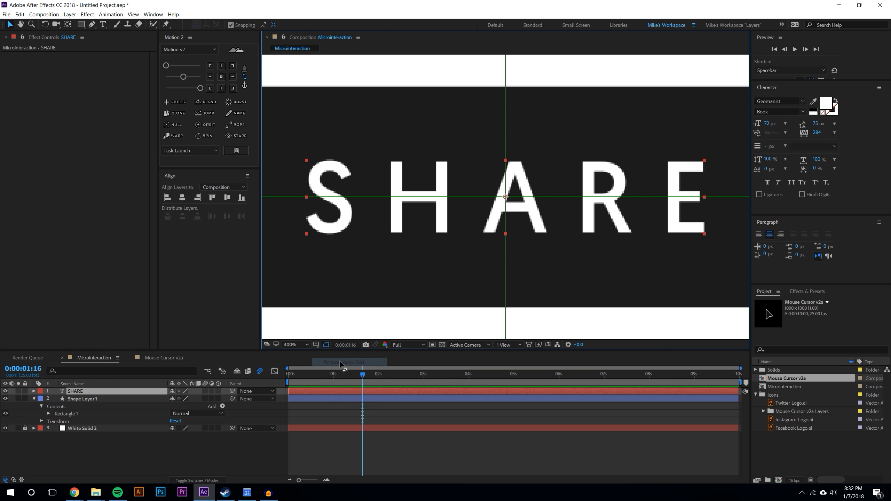
click(317, 346)
click(336, 363)
Scale the SHARE text layer down to 63%
scroll(489, 247, down, 1)
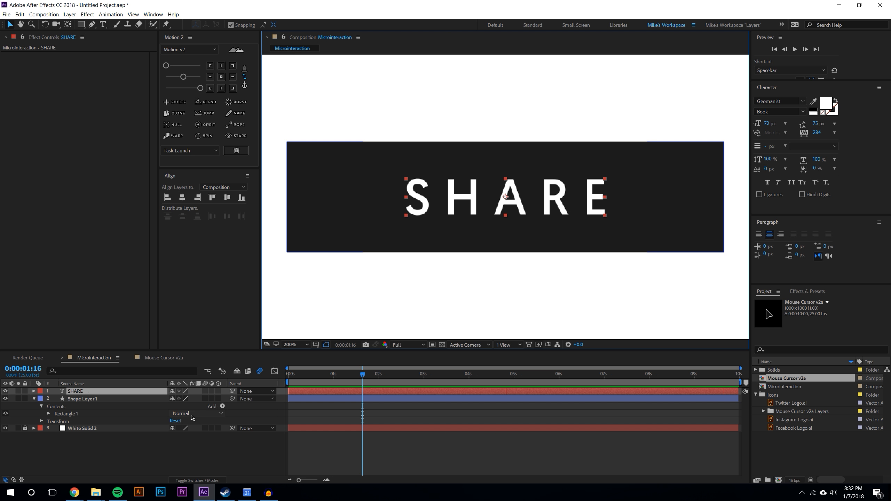
key(s)
drag(193, 399, 156, 399)
click(414, 457)
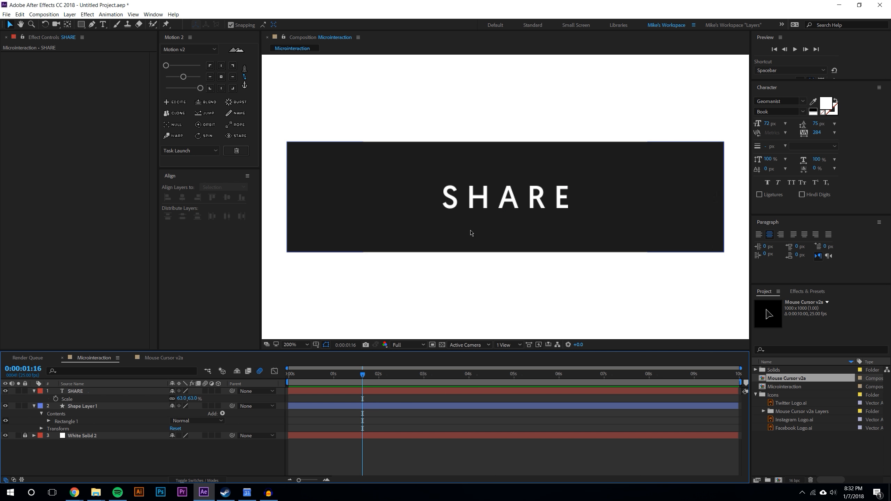
Apply faux bold to the SHARE text
scroll(471, 233, down, 2)
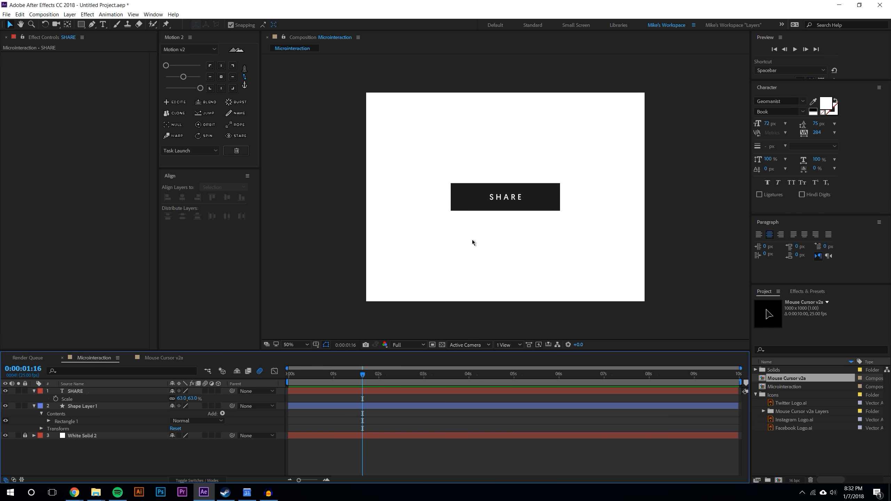
scroll(496, 207, up, 1)
double_click(500, 203)
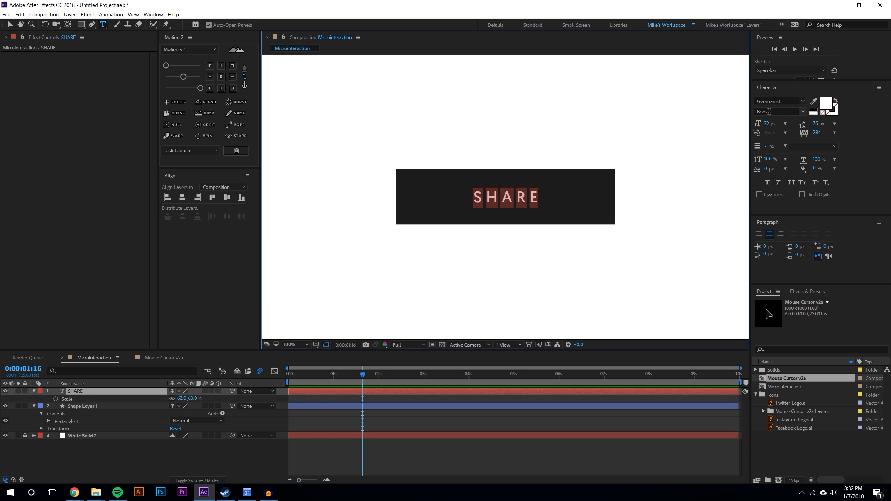
click(768, 182)
click(227, 436)
scroll(485, 311, down, 1)
scroll(508, 208, up, 1)
click(10, 25)
click(198, 458)
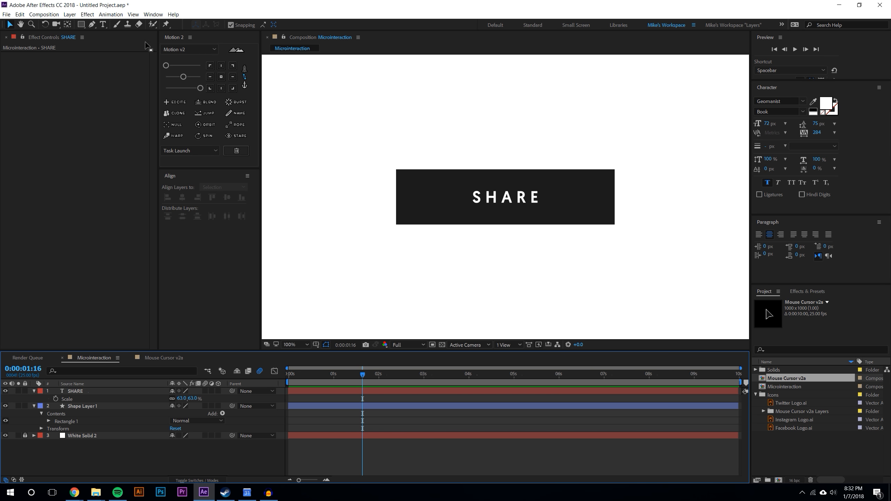
Create a new null object layer in the composition
click(70, 15)
mouse_move(152, 24)
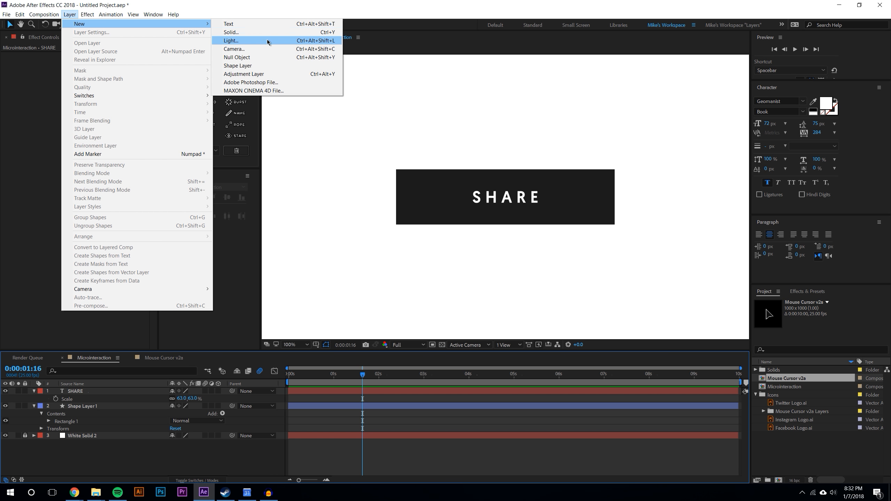
click(271, 57)
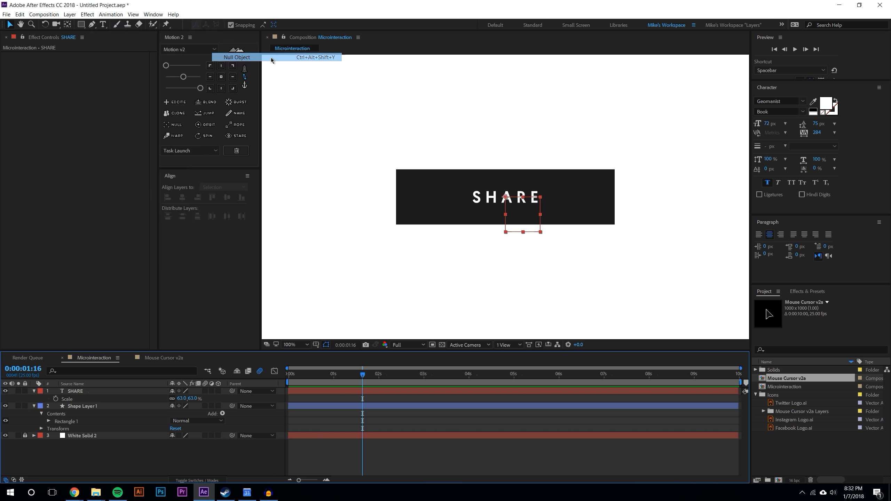
Switch the viewer to two horizontal views and enable 3D for the shape layer, SHARE text and null
click(509, 345)
click(534, 366)
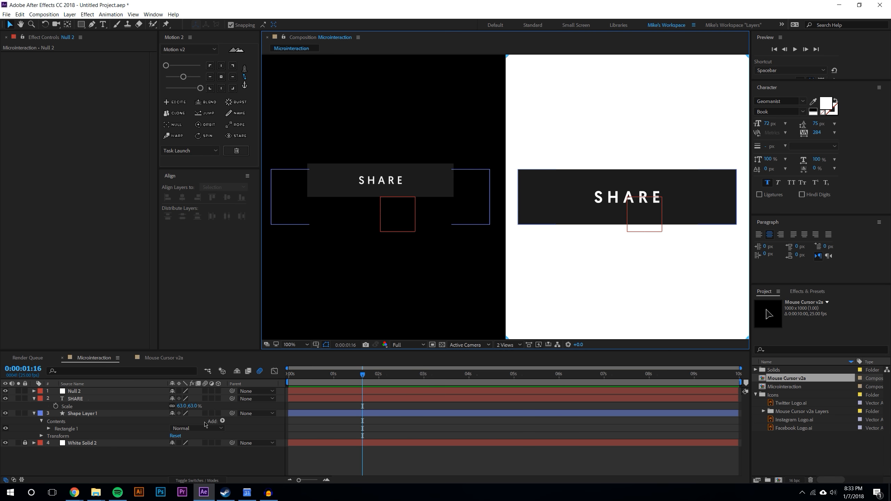
click(218, 413)
click(218, 399)
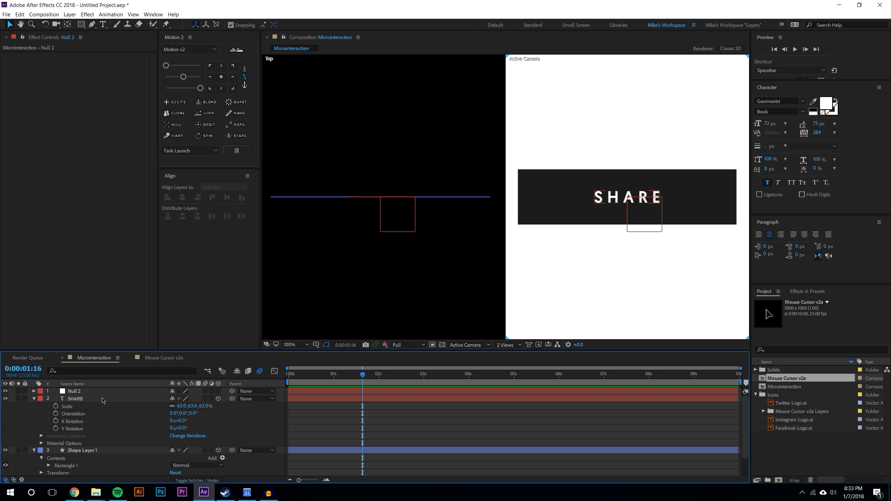
click(34, 398)
click(33, 406)
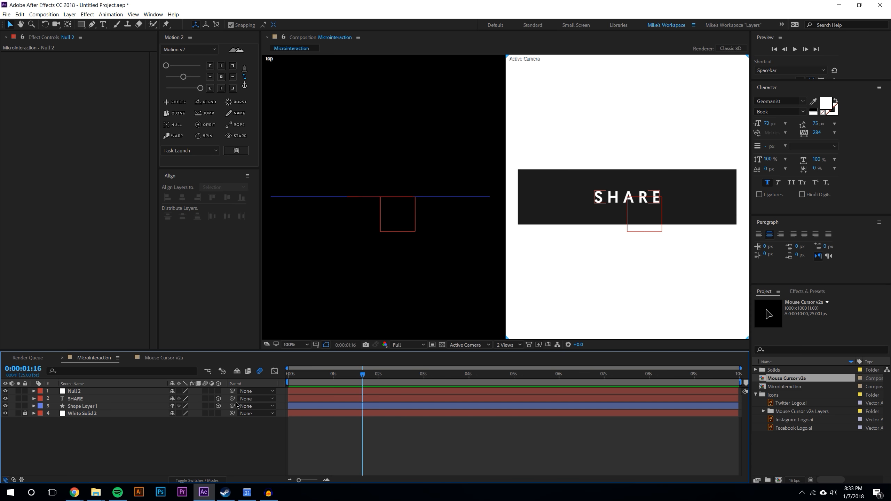
click(218, 392)
click(113, 392)
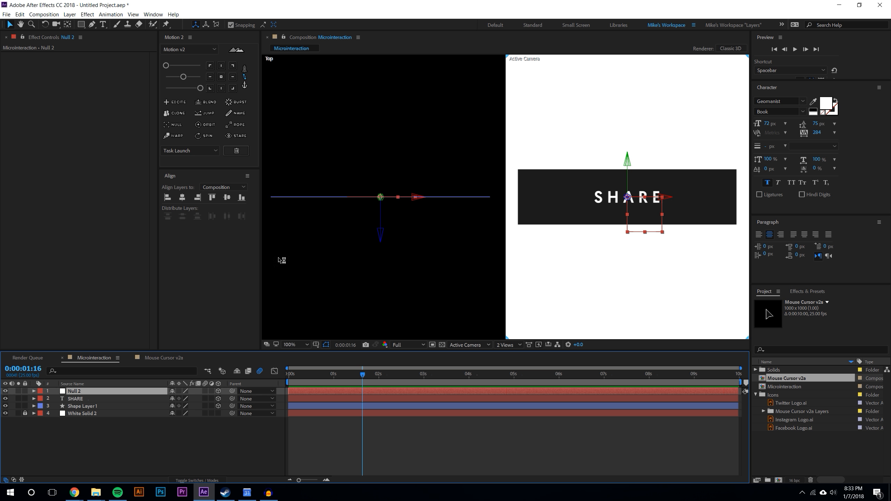
Move the null in the top view to sit level with the button, checking alignment against the grid
click(380, 227)
mouse_move(380, 227)
mouse_down()
mouse_move(379, 155)
mouse_move(381, 277)
mouse_move(379, 213)
mouse_up()
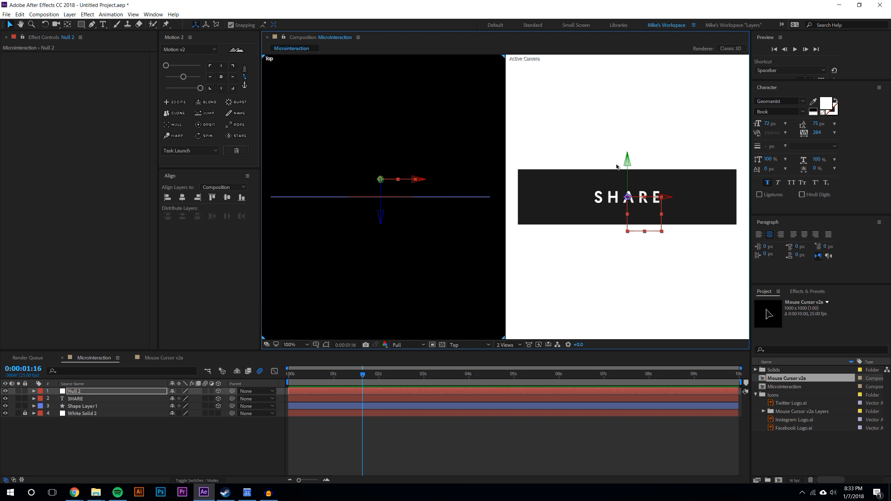
drag(382, 219, 381, 214)
click(316, 345)
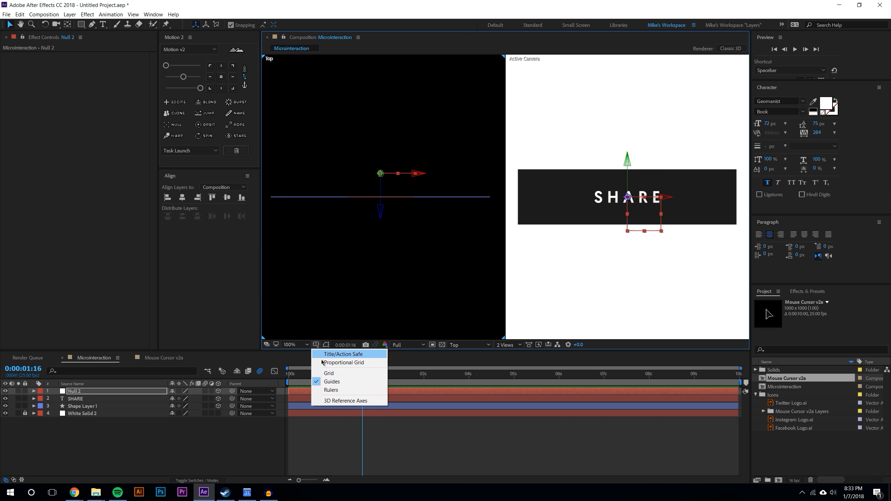
click(323, 362)
click(315, 345)
click(329, 373)
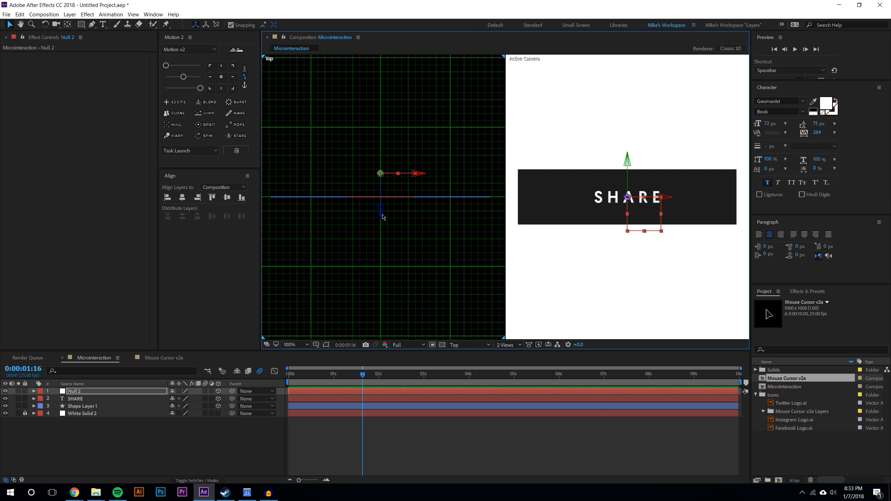
drag(381, 210, 380, 208)
click(316, 344)
click(317, 364)
click(316, 345)
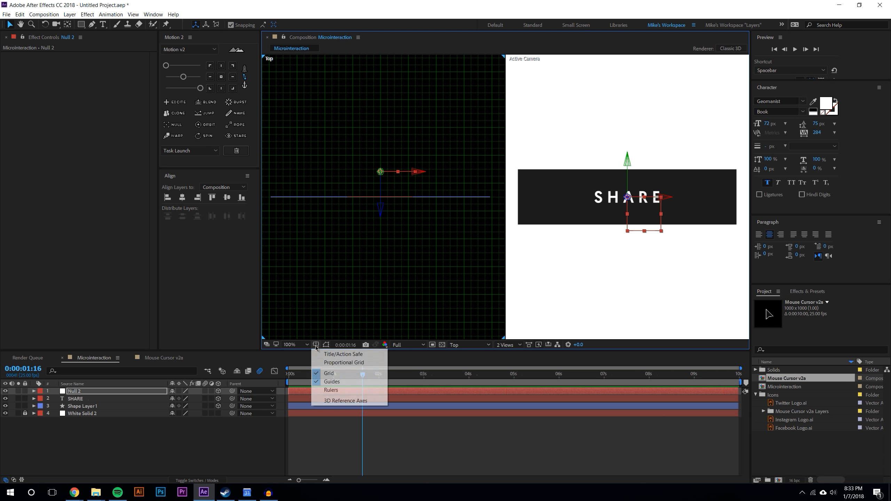
click(320, 373)
Rename the shape layer to Button
click(215, 444)
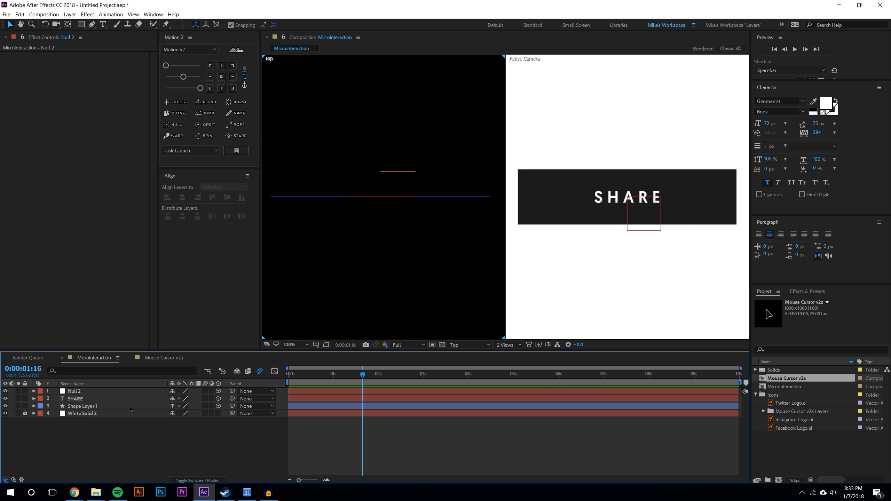
click(92, 406)
right_click(91, 406)
click(105, 401)
text(Bu)
key(Return)
Parent the SHARE text to the Button layer and the Button layer to the null
click(77, 438)
click(132, 405)
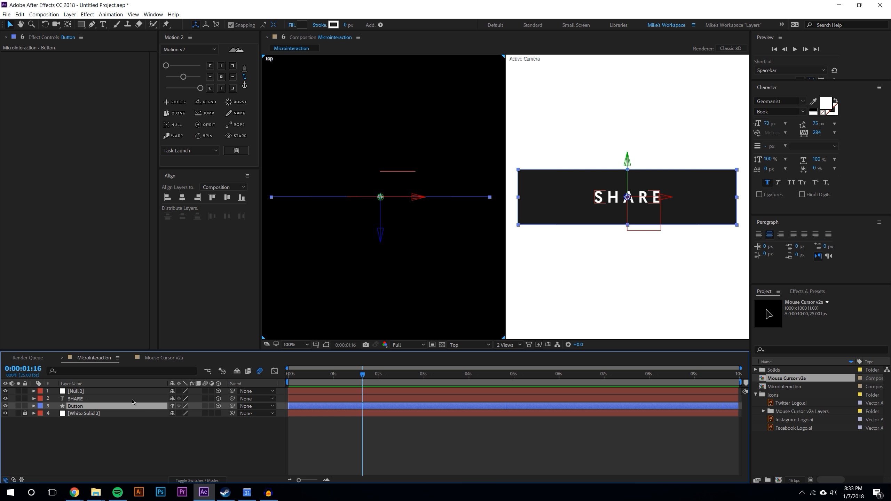
click(89, 452)
drag(232, 400, 101, 391)
click(113, 436)
click(115, 393)
At the 1 second mark, set the null's X Rotation to -88°
key(r)
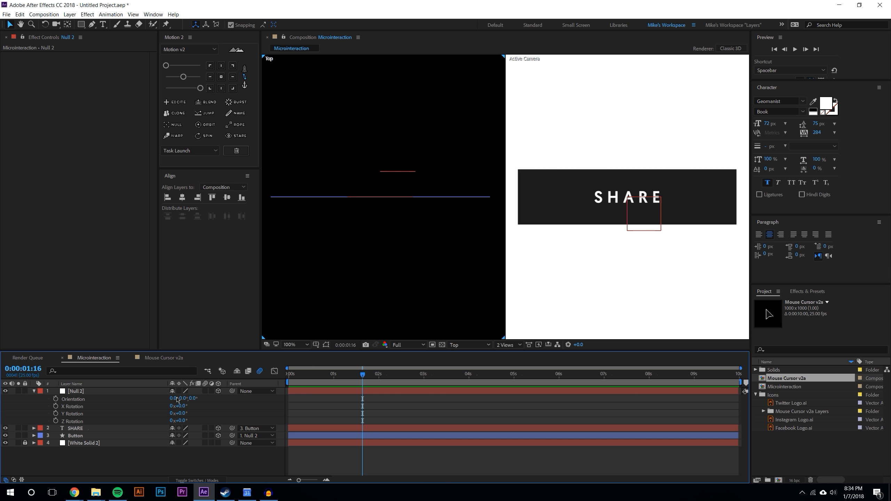
drag(180, 406, 148, 401)
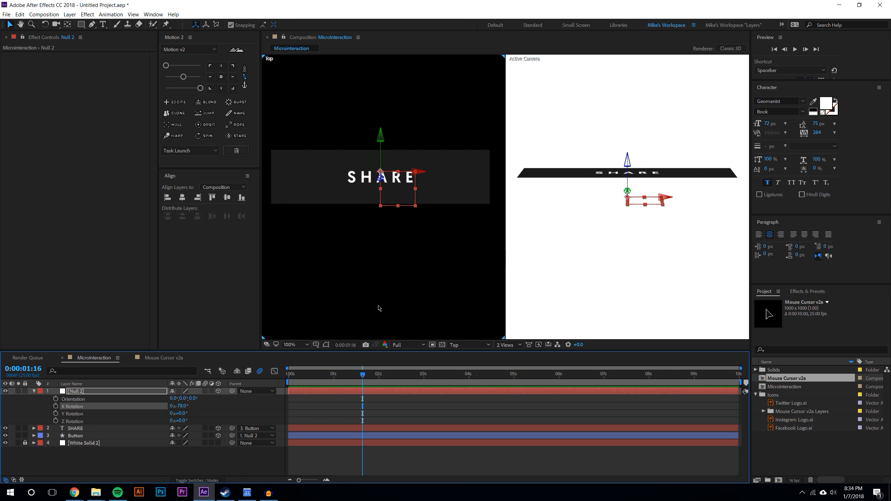
drag(183, 414, 217, 419)
click(332, 382)
click(190, 454)
drag(186, 406, 139, 406)
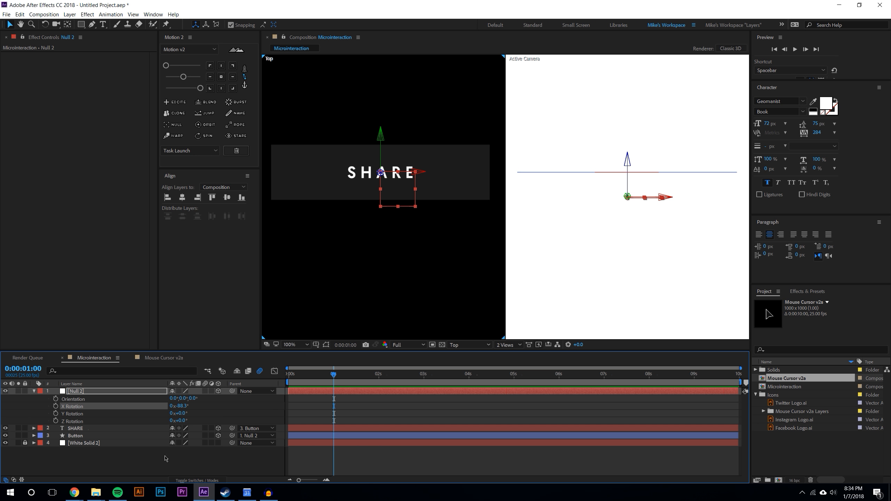
click(179, 464)
click(180, 406)
text(-89)
key(Return)
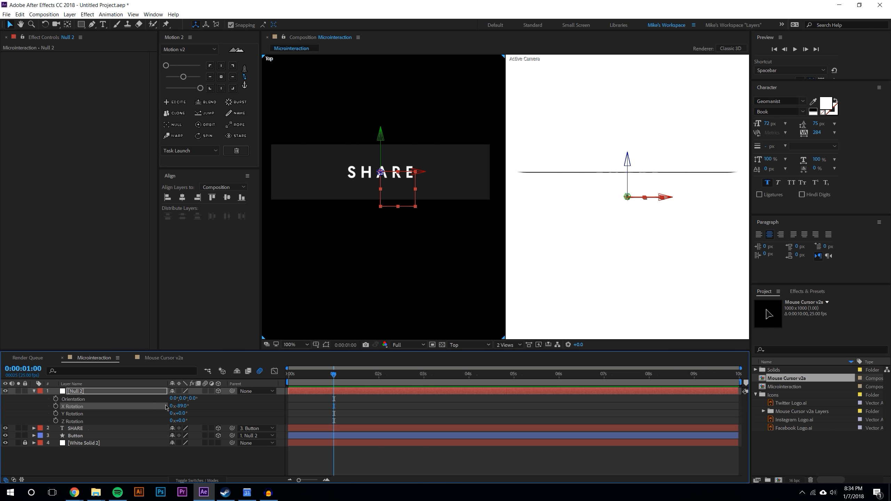
key(Return)
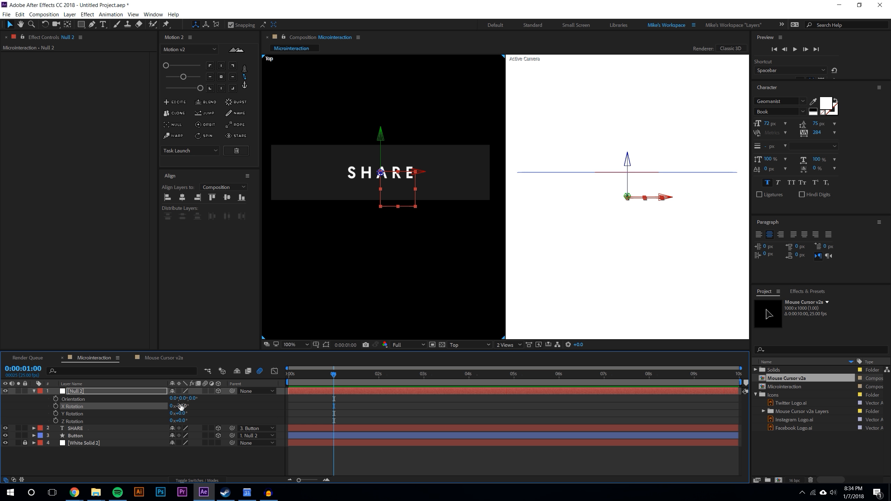
Add the Twitter, Instagram and Facebook logo files from the Icons folder to the composition in a single view
click(211, 471)
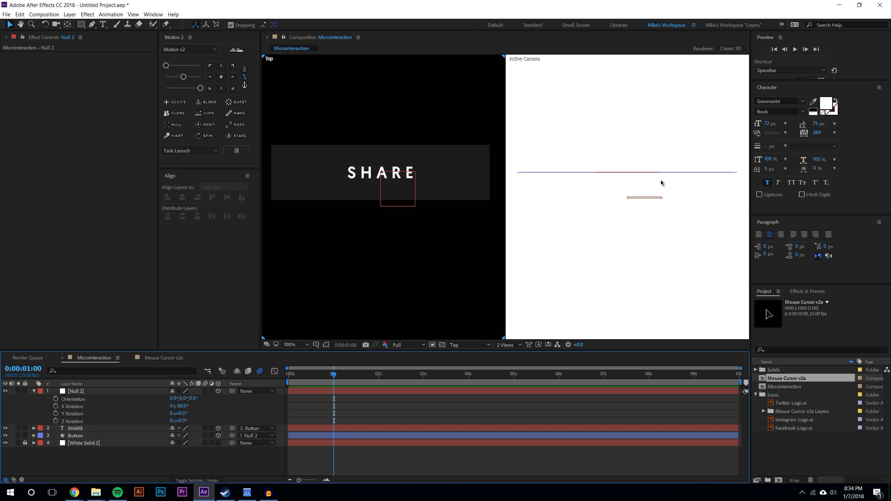
click(792, 453)
click(792, 404)
ctrl+click(791, 420)
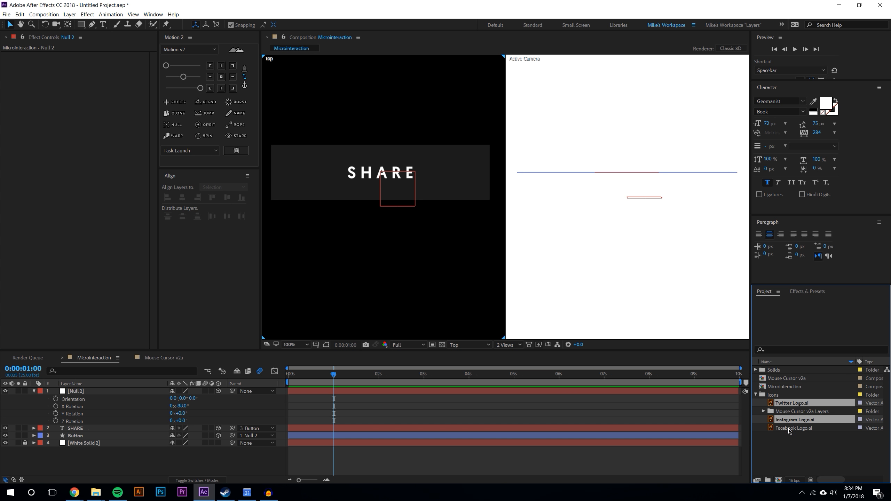
ctrl+click(791, 428)
click(508, 345)
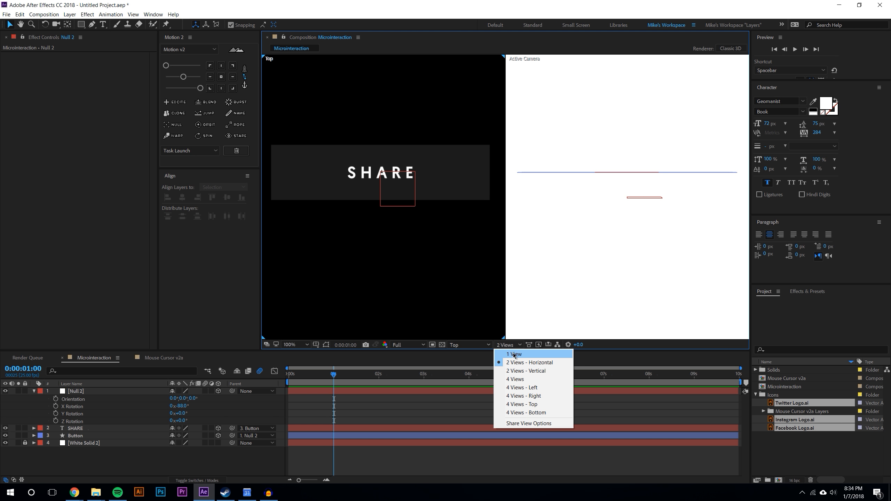
click(511, 355)
drag(795, 404, 506, 197)
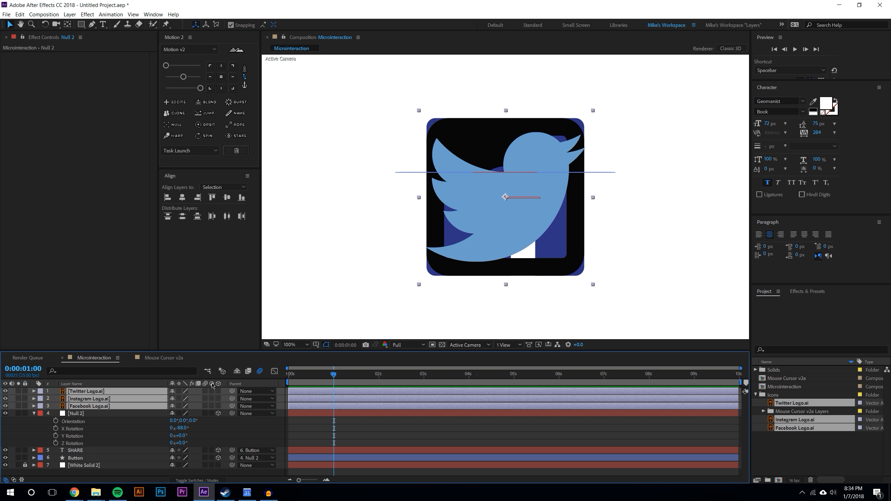
Scale the three logo layers down to 14%
key(s)
drag(192, 399, 159, 399)
click(433, 458)
scroll(495, 223, up, 1)
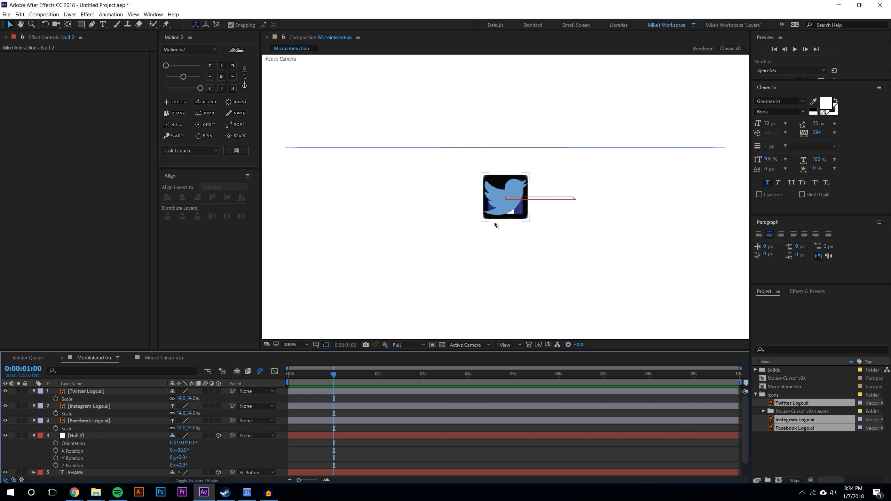
Spread the logos apart, moving Twitter to the right and Instagram to the left of Facebook
click(502, 204)
drag(506, 203, 599, 205)
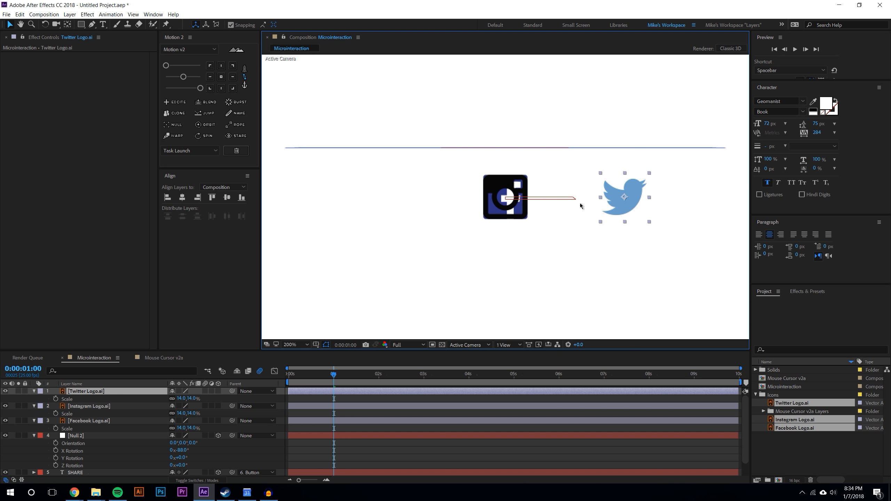
click(509, 209)
drag(493, 198, 369, 198)
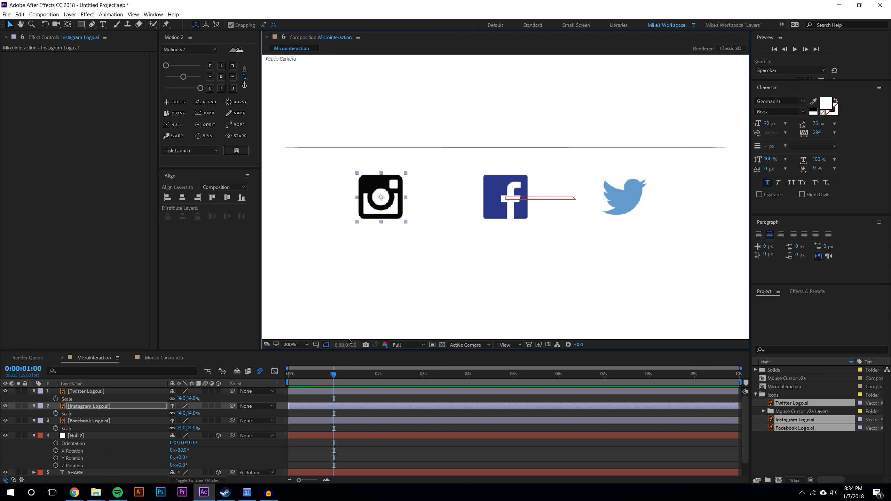
Even out the spacing of the Instagram and Twitter logos around the Facebook logo using the grid
click(316, 345)
click(329, 373)
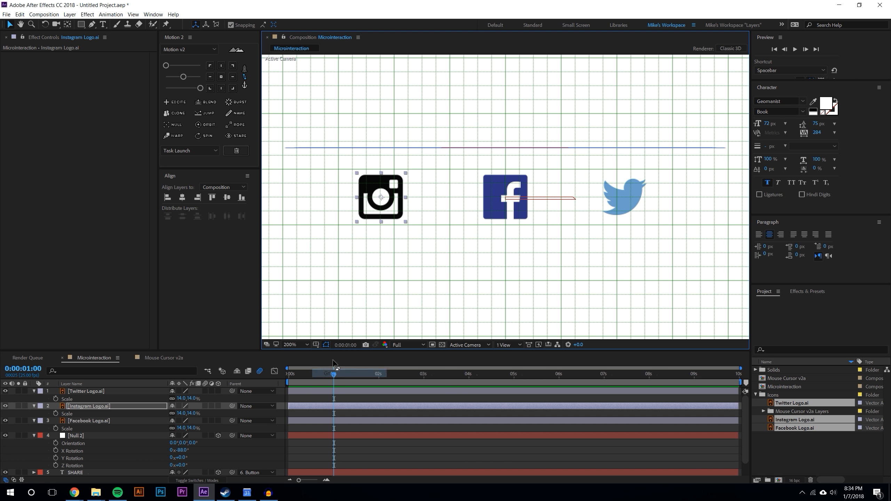
click(511, 192)
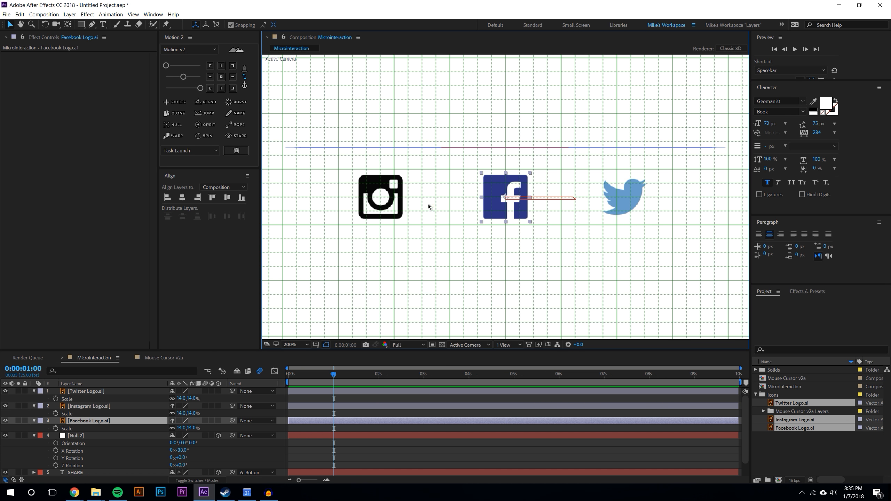
drag(381, 199, 420, 200)
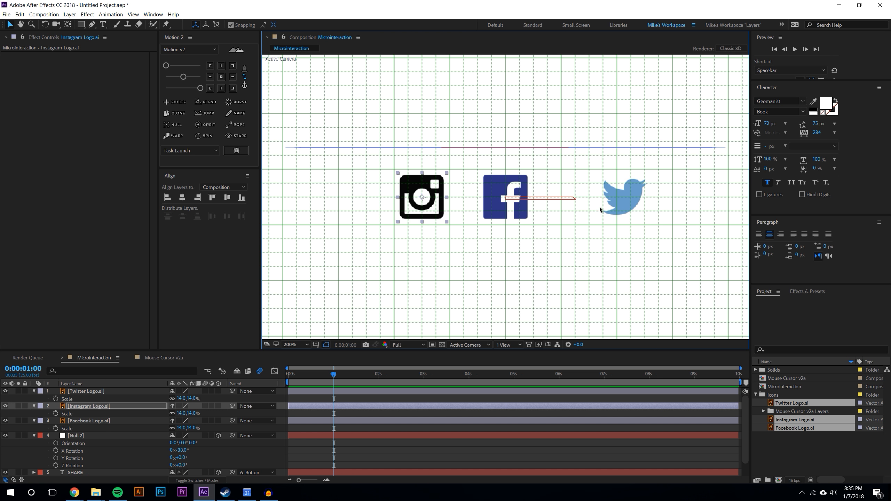
click(624, 197)
drag(623, 199, 603, 199)
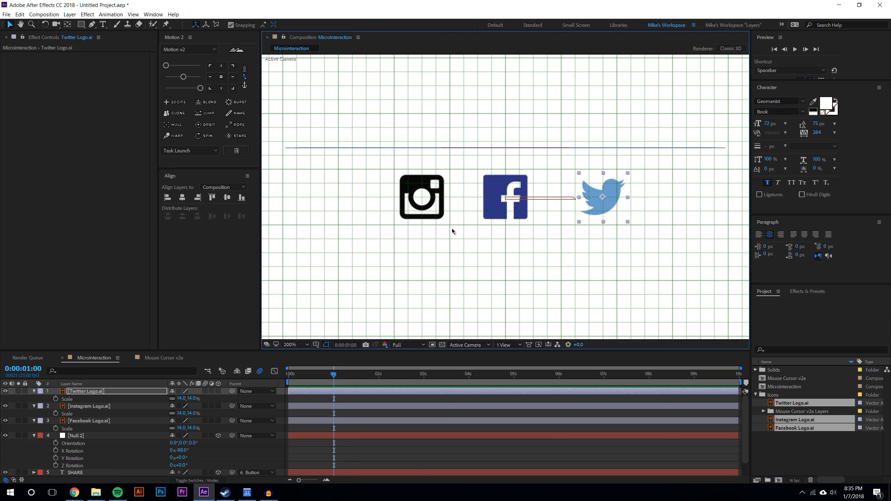
drag(422, 200, 408, 201)
key(F2)
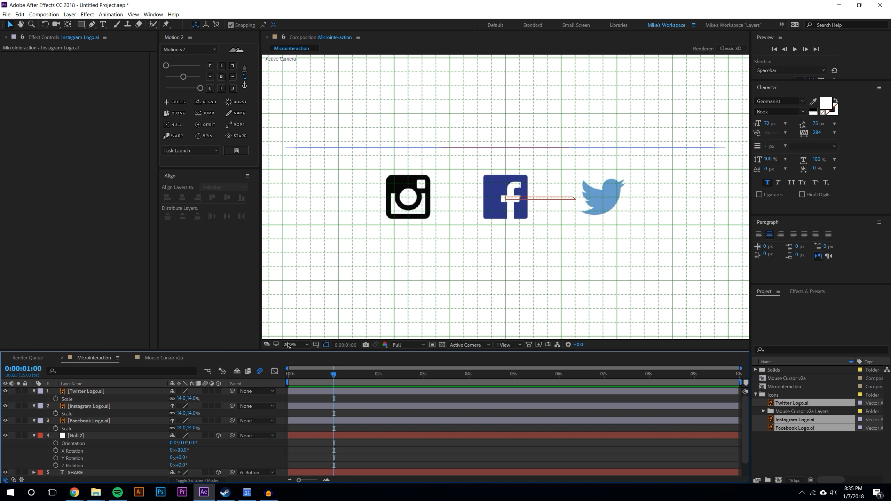
click(316, 344)
click(327, 374)
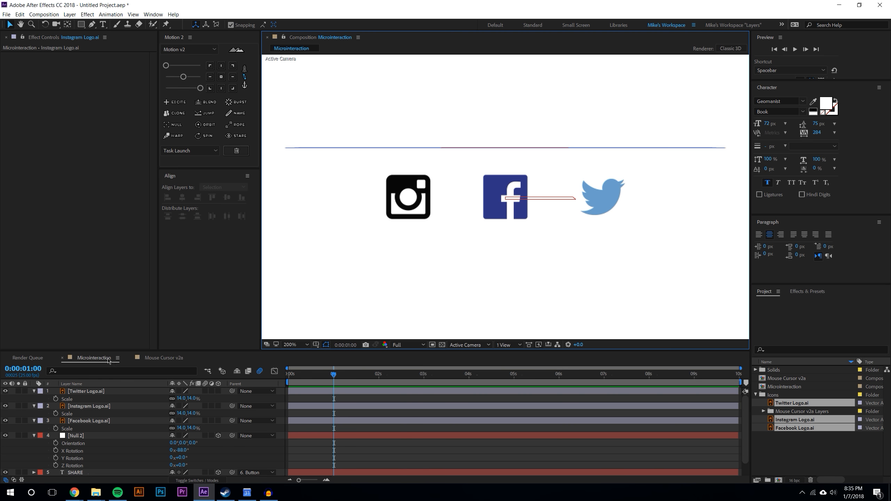
Make the Twitter, Instagram and Facebook logo layers 3D
drag(113, 348, 112, 289)
click(218, 329)
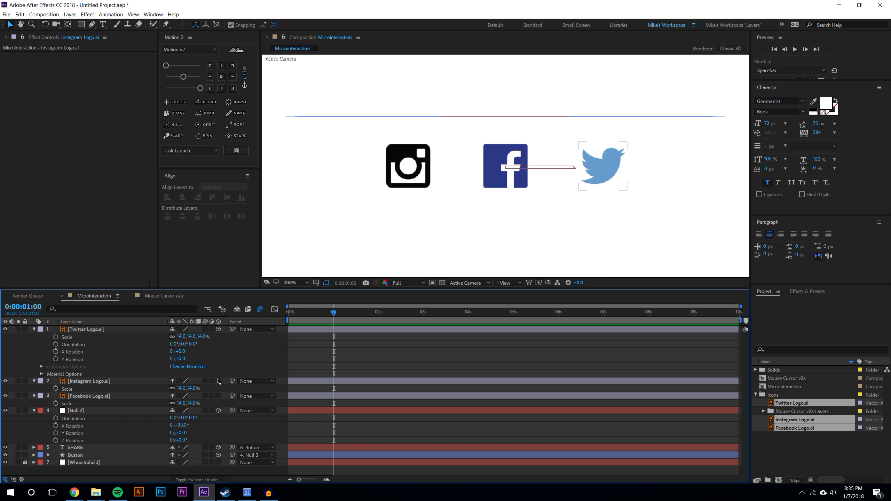
click(219, 381)
click(219, 433)
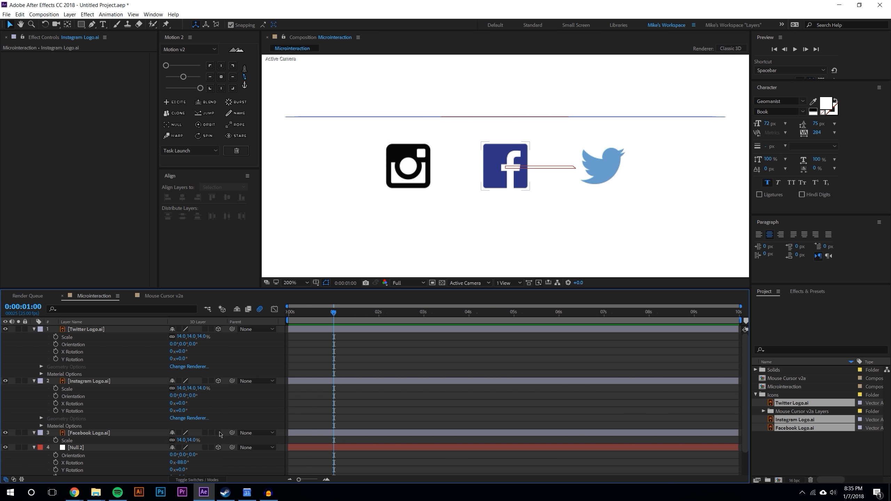
Move the null to the top of the layer stack and parent the three logo layers to it
click(119, 433)
shift+click(107, 330)
scroll(223, 381, down, 3)
drag(232, 368, 89, 420)
drag(89, 420, 91, 328)
click(90, 365)
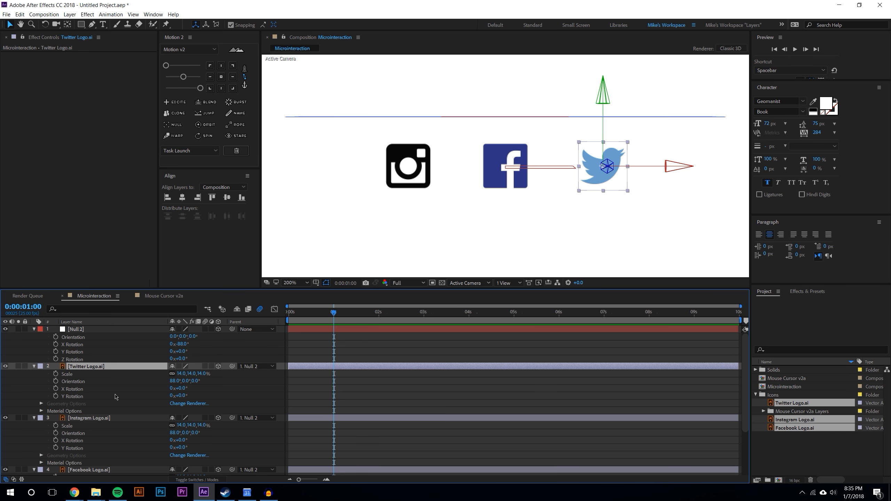
scroll(115, 398, down, 3)
shift+click(92, 465)
key(u)
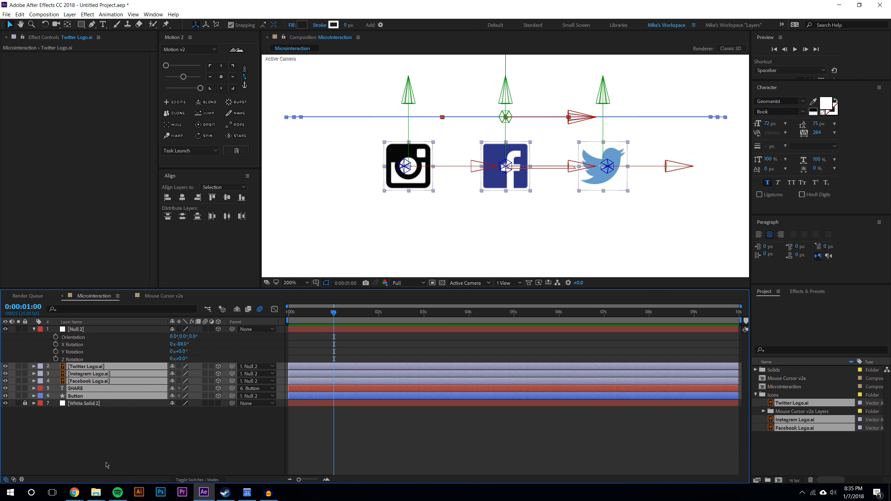
click(107, 466)
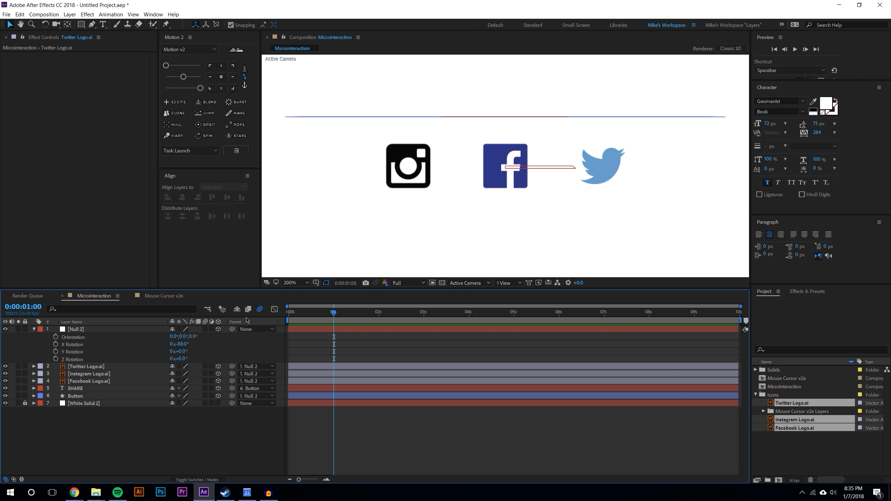
Move the null's -88° X Rotation keyframe to 2 seconds and set X Rotation to 0° at 1 second
click(56, 344)
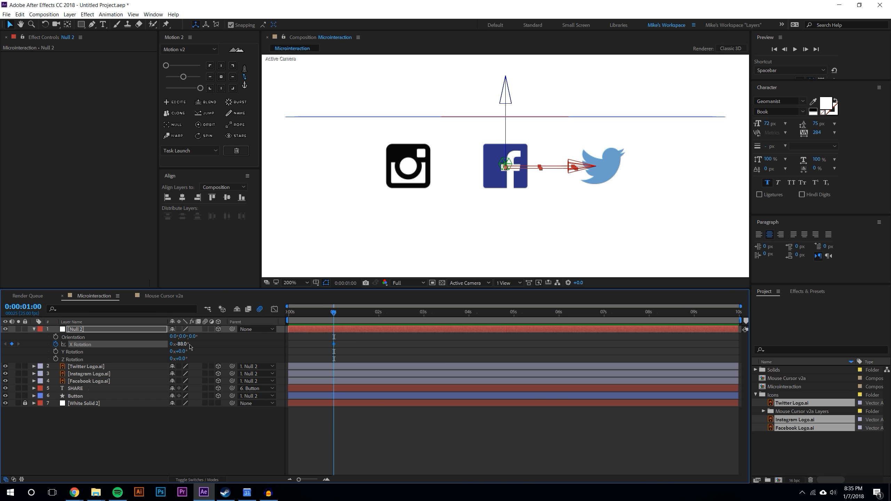
drag(333, 344, 377, 346)
text(0)
key(Return)
click(435, 429)
scroll(530, 243, down, 1)
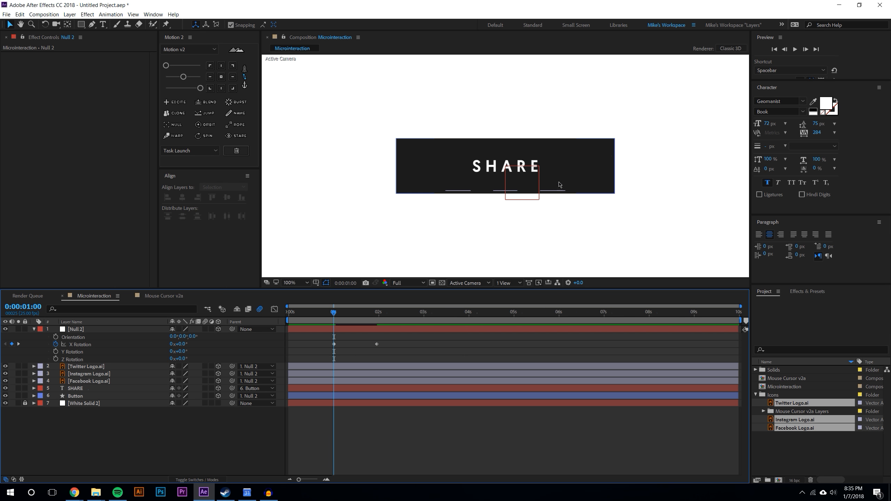
Preview the rotation animation and scrub back to its start
click(795, 50)
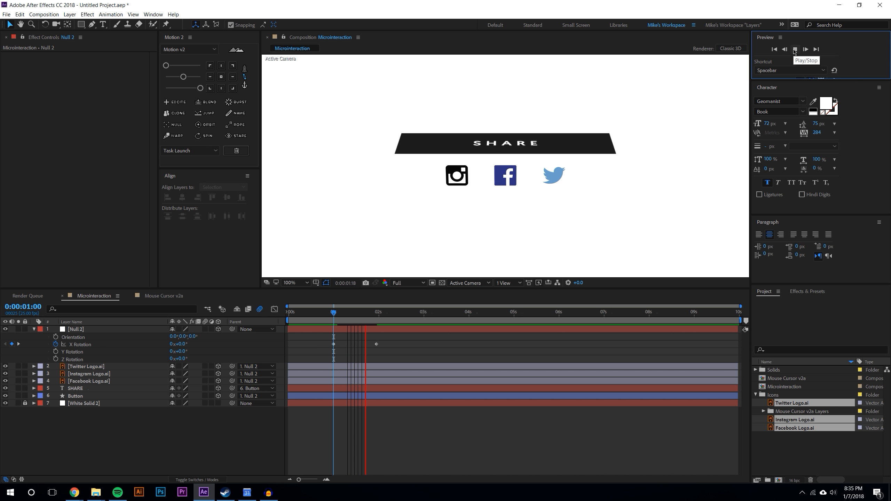
click(335, 313)
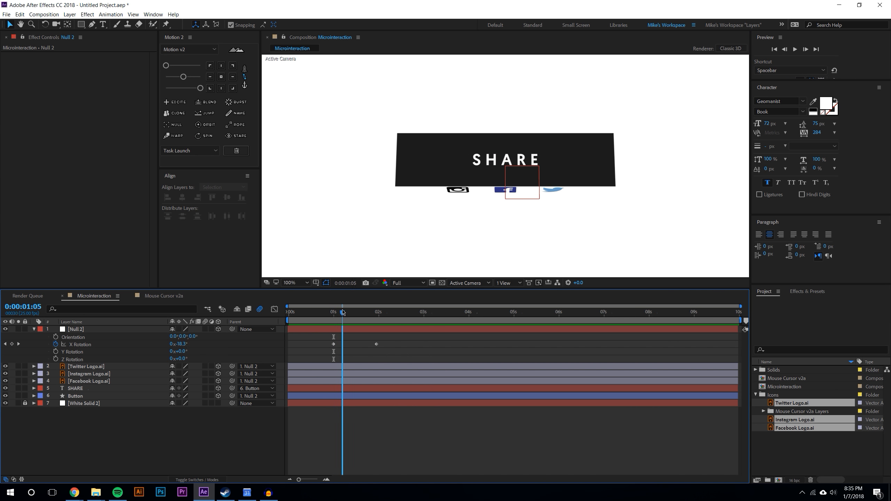
drag(334, 314, 313, 313)
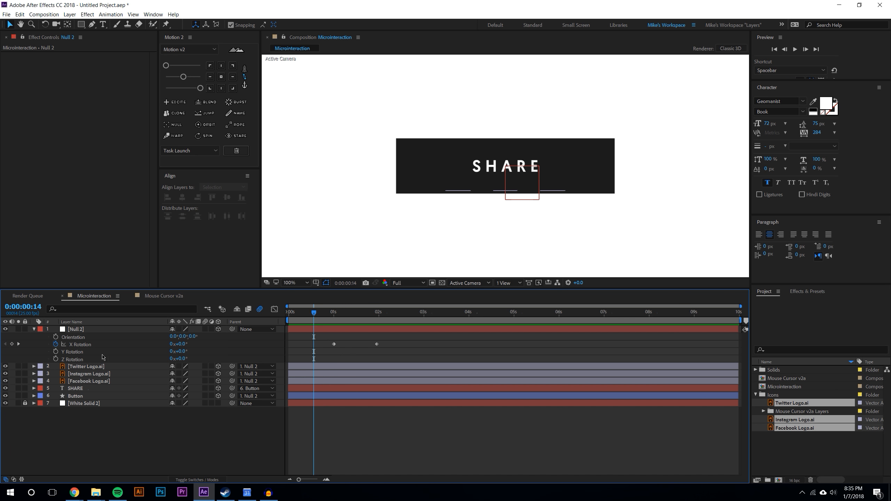
Move the SHARE and Button layers above the three logo layers in the layer stack
click(75, 397)
shift+click(74, 389)
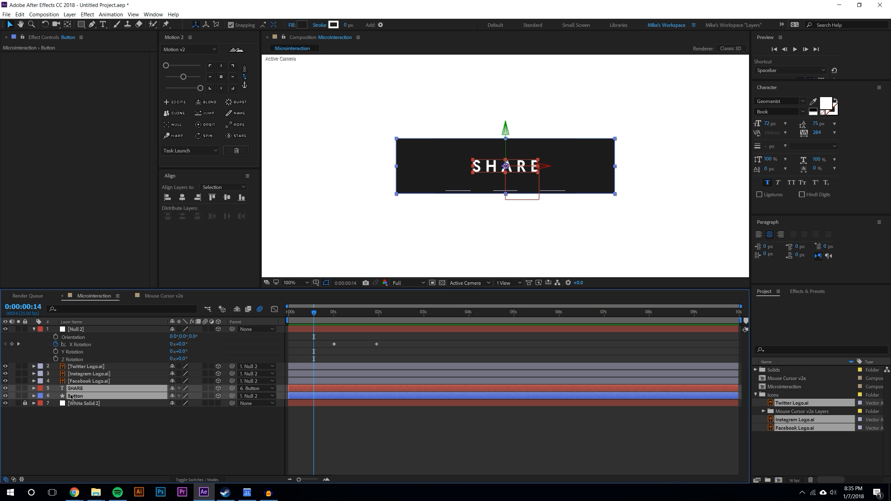
drag(73, 390, 78, 364)
click(145, 445)
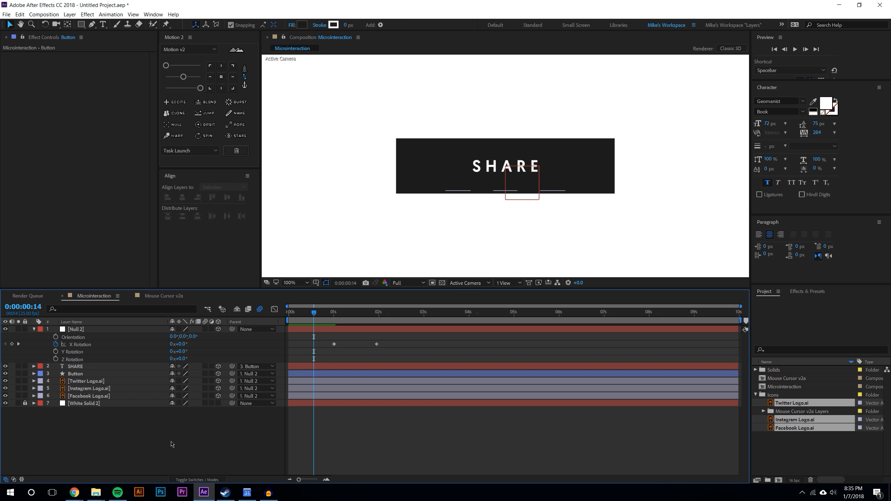
Try keyframing the three logos' positions to move them upward at 1 second, then undo the attempt
scroll(404, 188, up, 1)
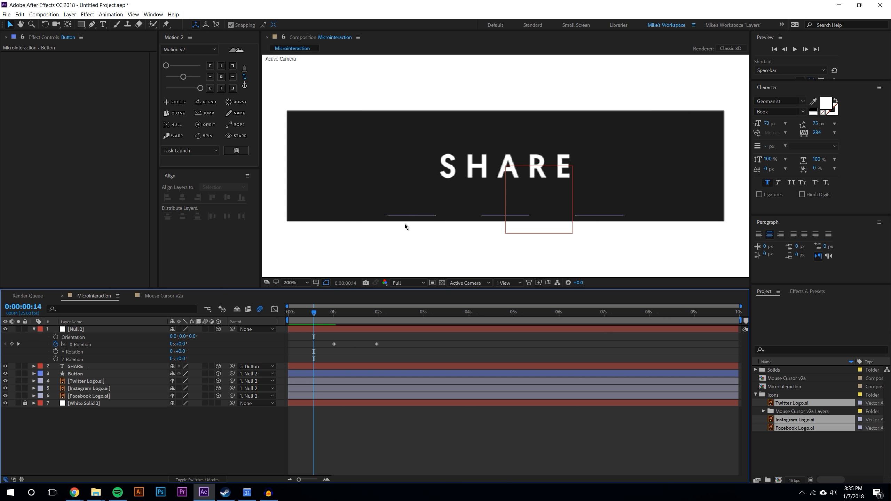
drag(313, 314, 243, 302)
mouse_move(329, 317)
mouse_down()
mouse_move(406, 313)
mouse_move(334, 314)
mouse_up()
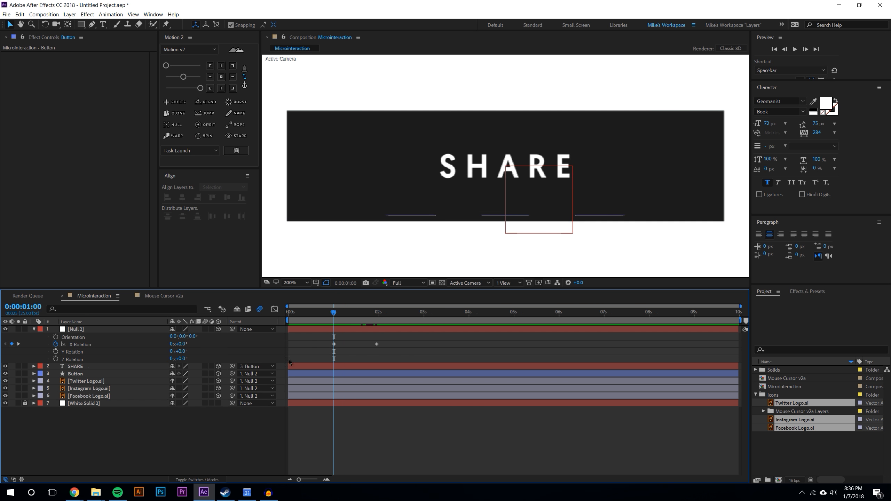
click(97, 382)
shift+click(94, 396)
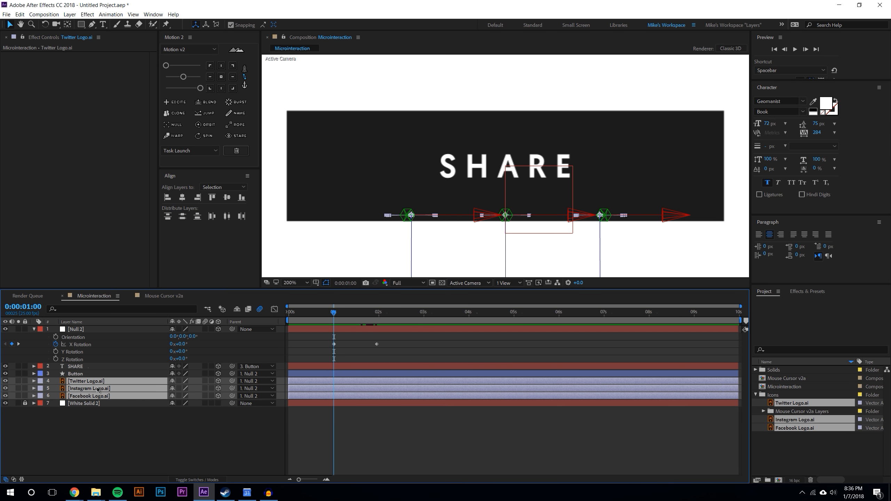
key(alt+shift+p)
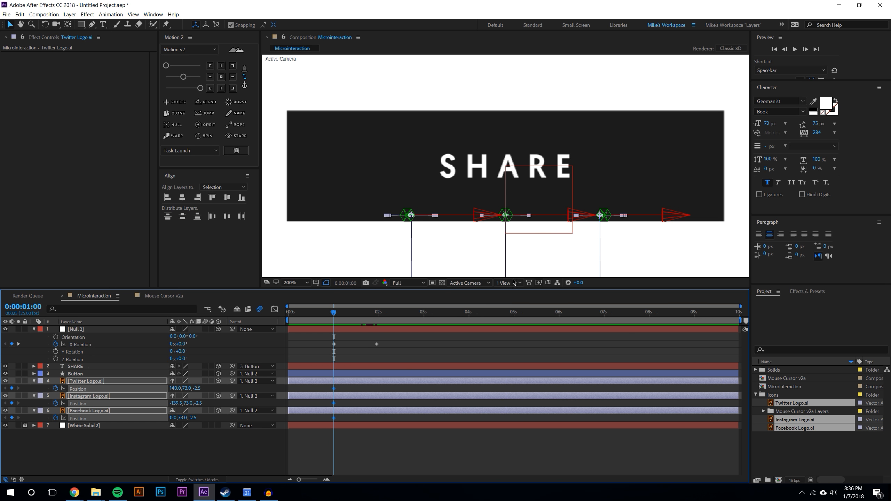
drag(411, 243, 407, 156)
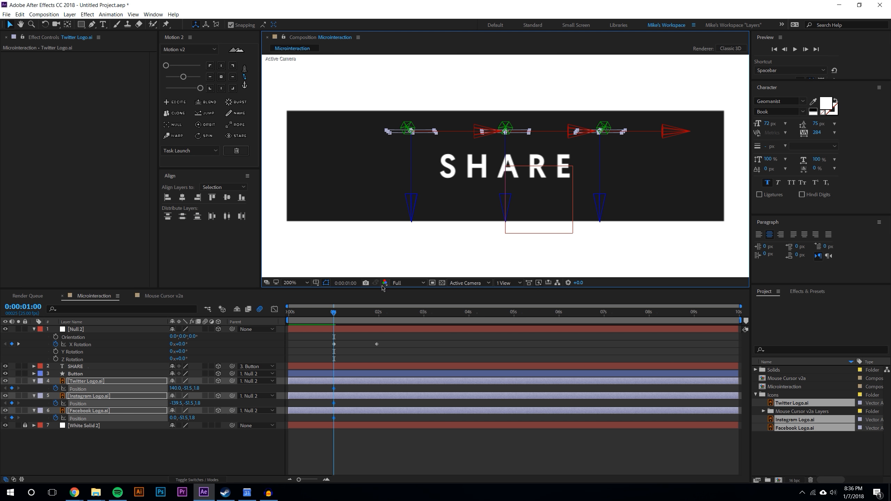
key(k)
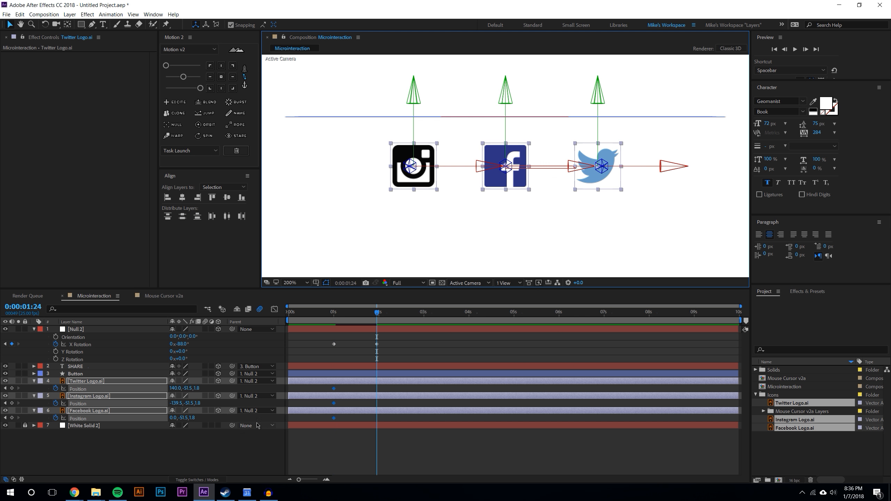
drag(492, 169, 452, 190)
key(ctrl+z)
drag(408, 167, 287, 232)
click(506, 430)
drag(333, 312, 388, 282)
key(ctrl+z)
key(ctrl+z)
key(ctrl+z)
key(ctrl+z)
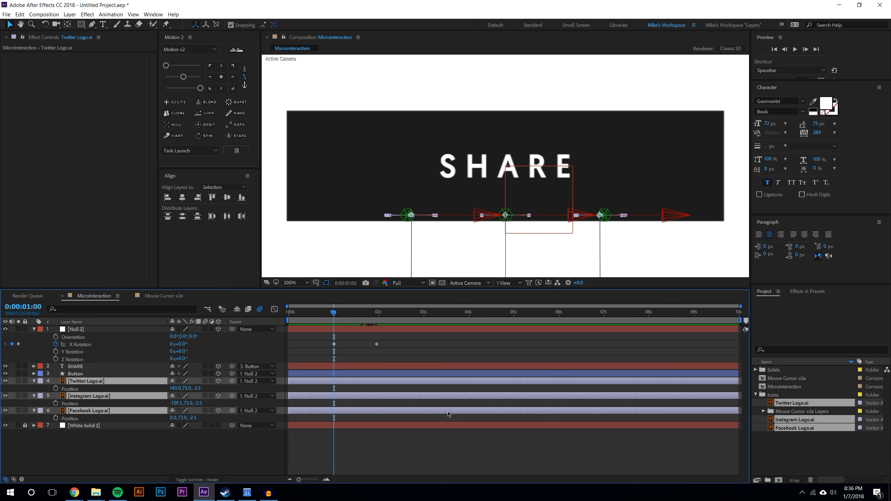
At 4 seconds, add the Mouse Cursor v2a composition into the Microinteraction composition
click(406, 466)
drag(334, 312, 469, 307)
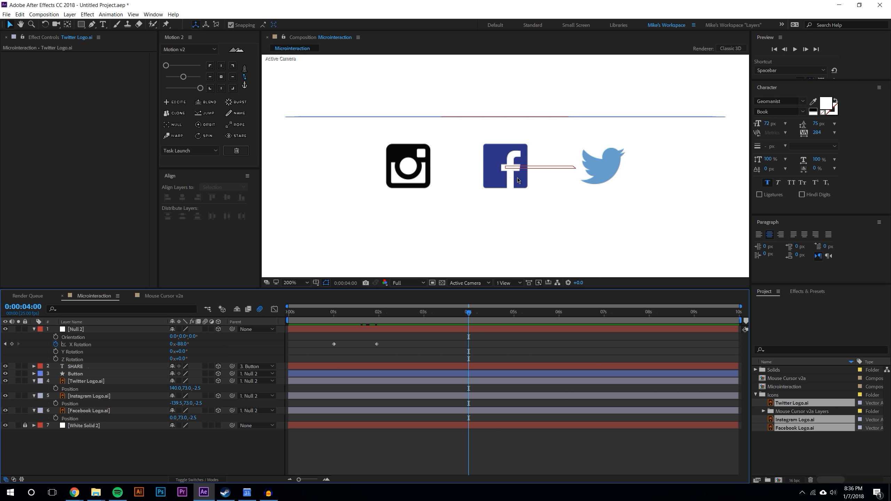
click(33, 381)
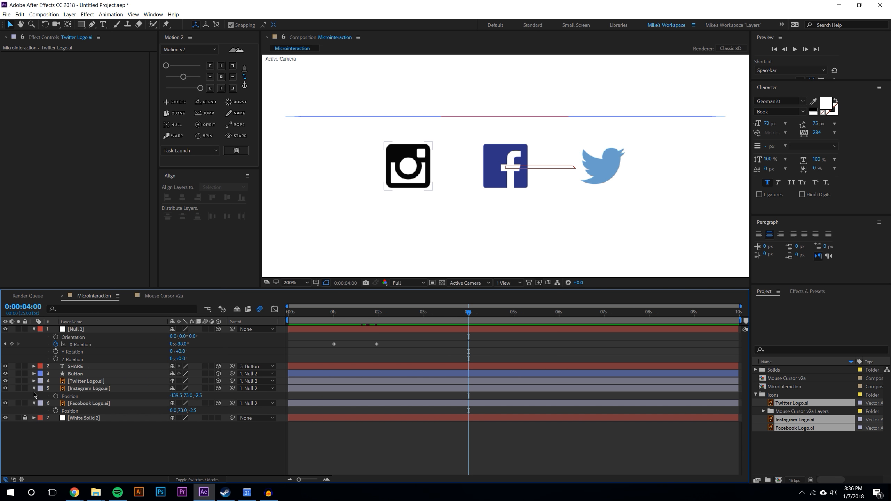
click(34, 388)
click(33, 395)
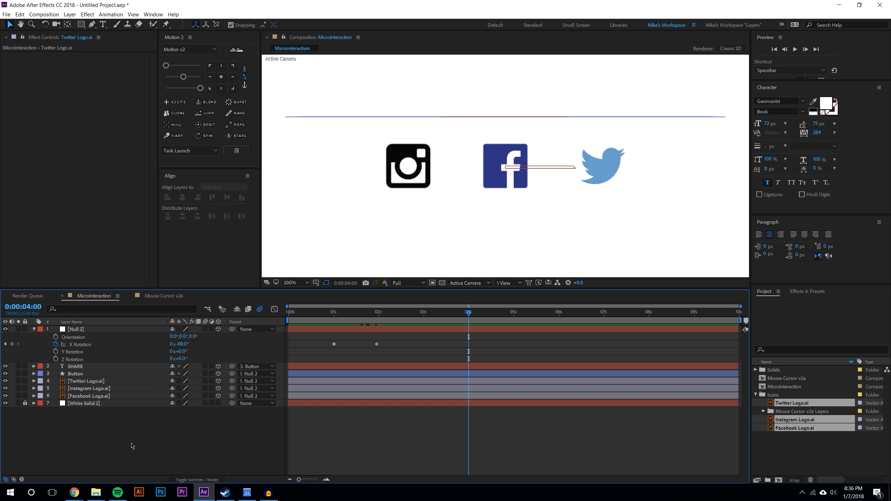
click(800, 470)
click(756, 395)
click(795, 379)
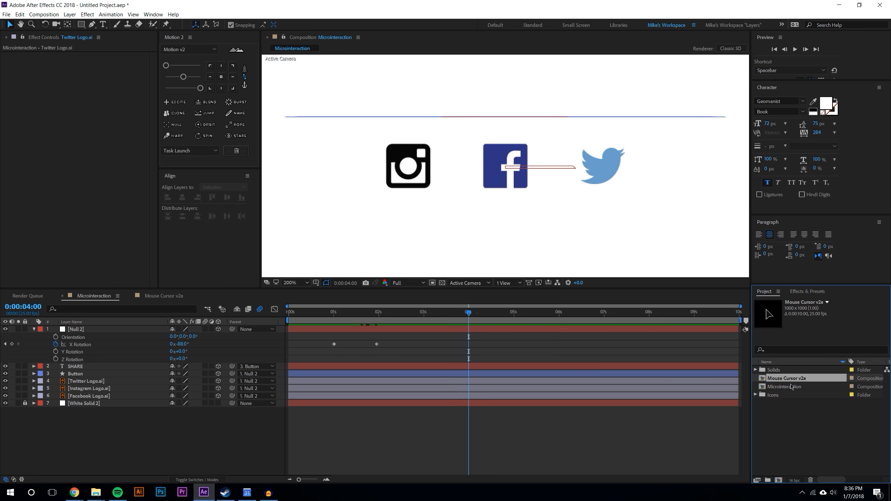
drag(796, 381, 461, 231)
Scale the mouse cursor layer down to 5%
scroll(461, 230, down, 1)
key(s)
drag(192, 336, 157, 338)
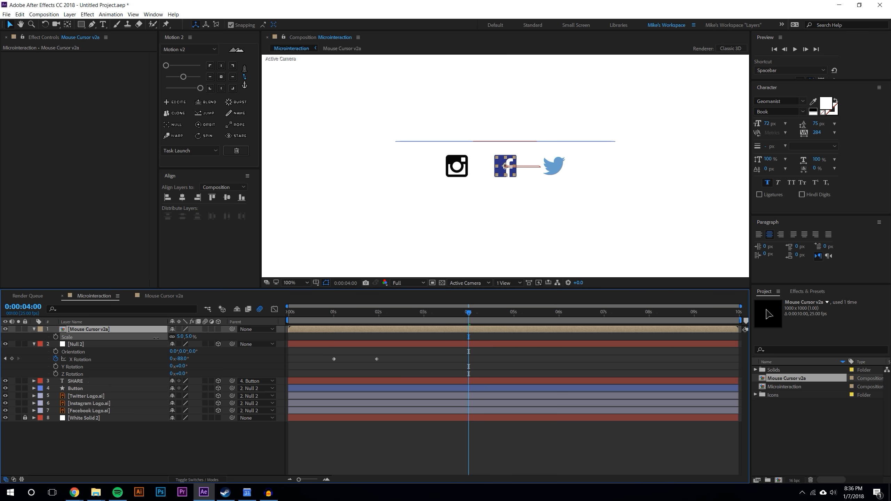
Place the mouse cursor below and to the right of the Twitter logo
click(193, 436)
scroll(484, 185, up, 1)
drag(504, 165, 584, 226)
click(173, 451)
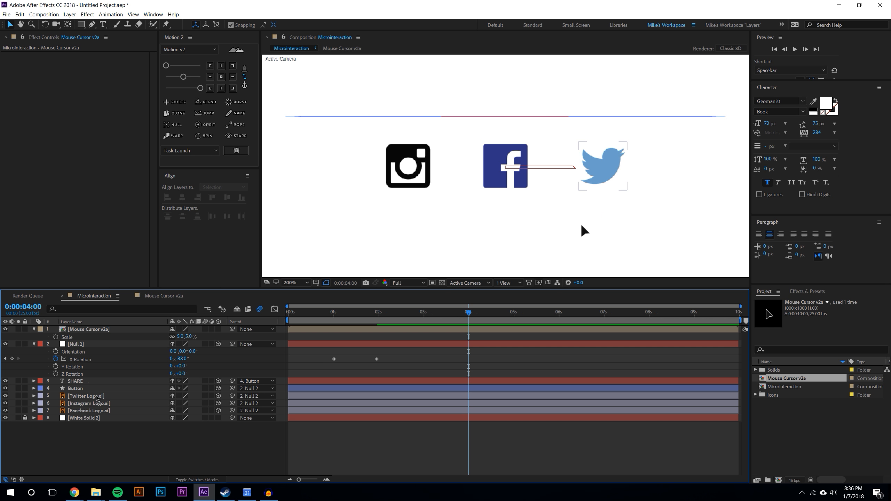
Duplicate the Twitter, Instagram and Facebook logo layers
click(97, 398)
shift+click(97, 411)
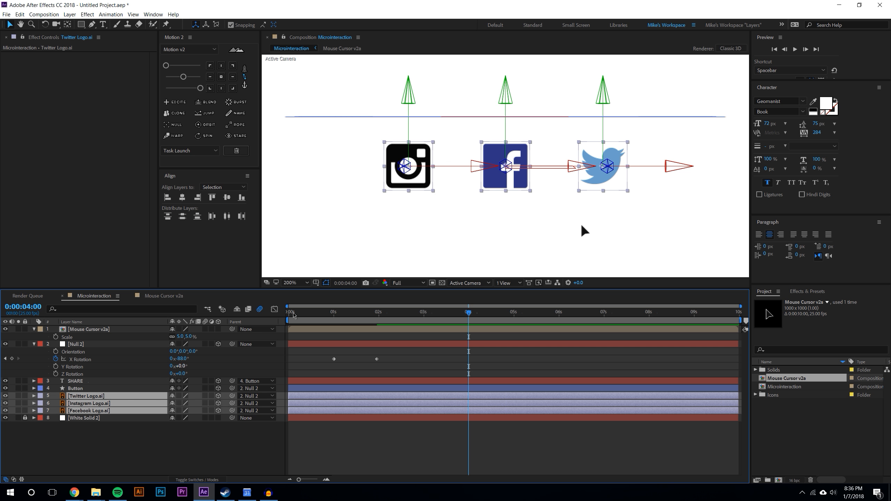
click(213, 443)
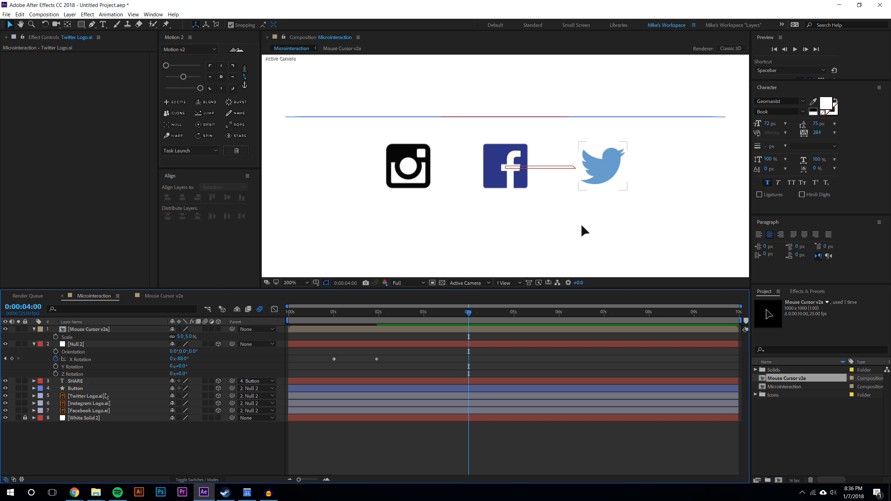
click(105, 396)
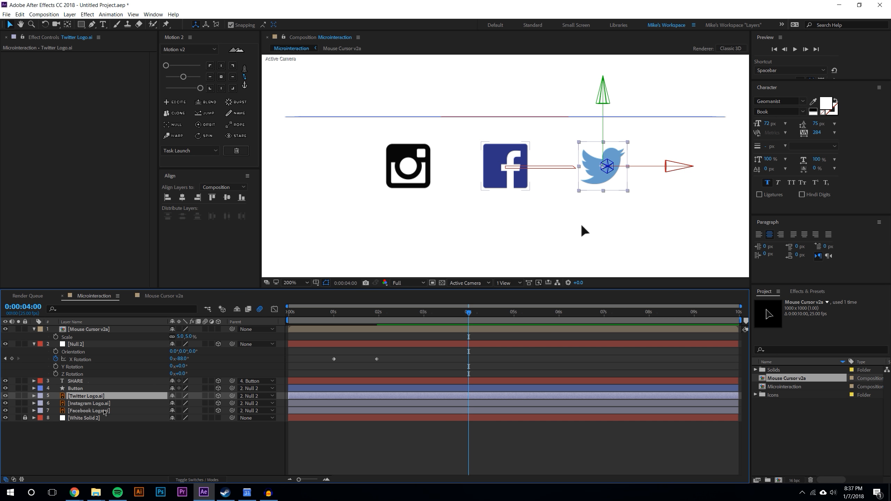
shift+click(104, 411)
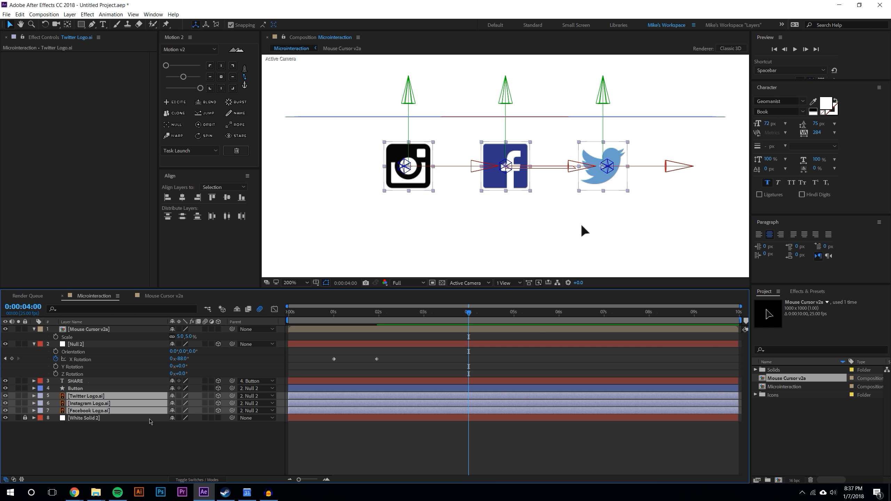
key(ctrl+d)
drag(91, 397, 91, 401)
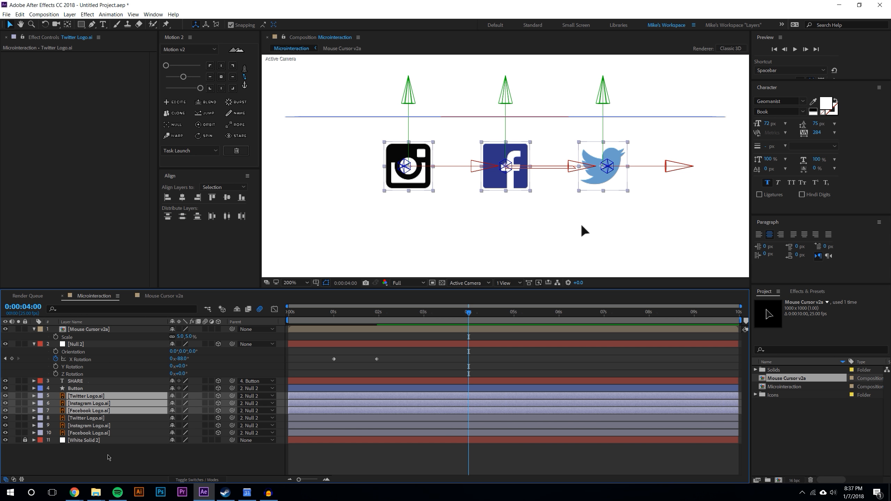
Apply a Fill effect to the three duplicated logo layers
click(108, 458)
click(90, 422)
shift+click(91, 433)
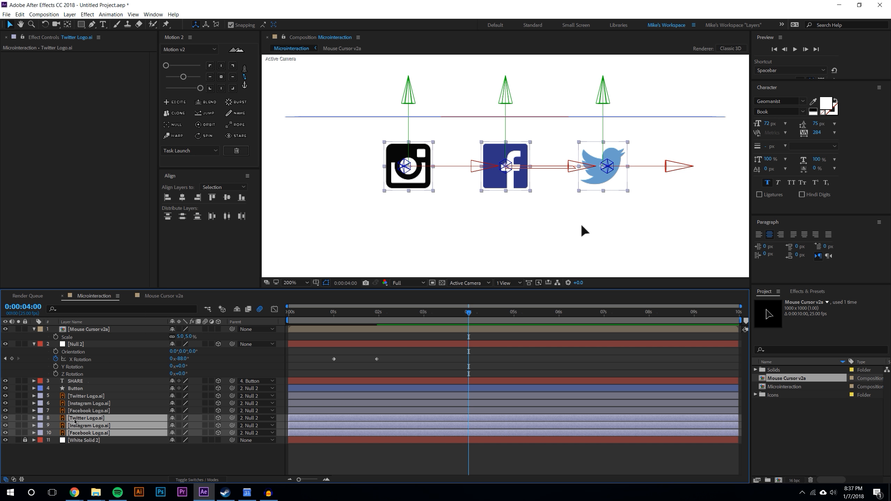
click(69, 14)
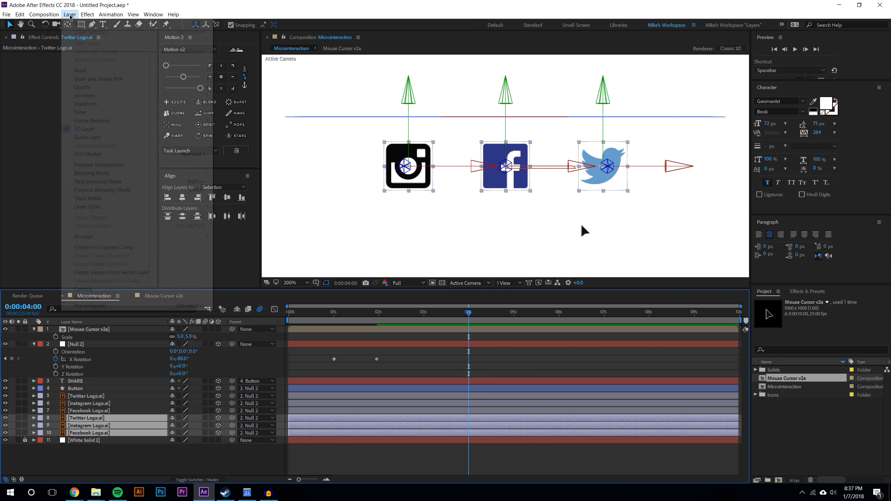
mouse_move(94, 17)
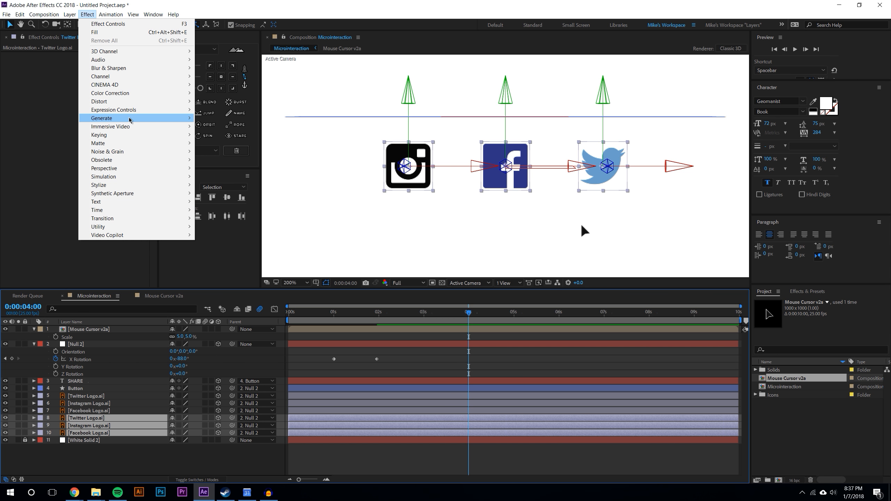
mouse_move(129, 118)
click(211, 244)
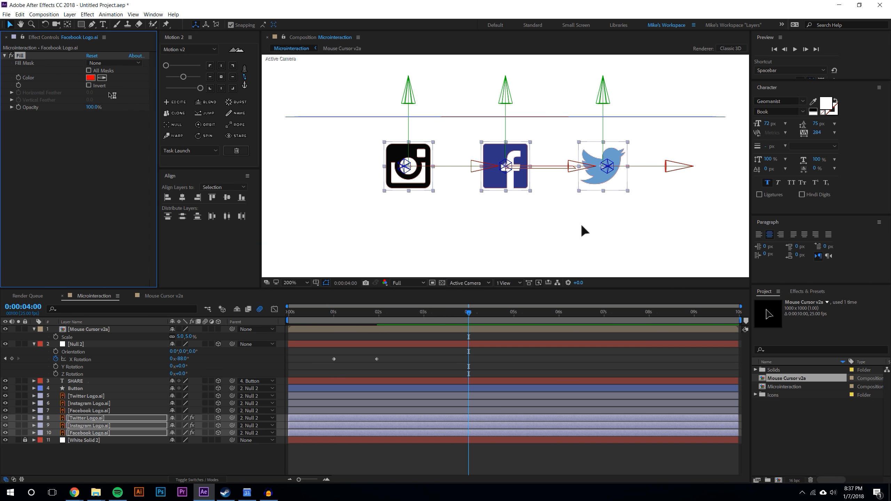
Set the Fill color of the duplicated logos to black, 000000
click(90, 78)
drag(181, 364, 142, 446)
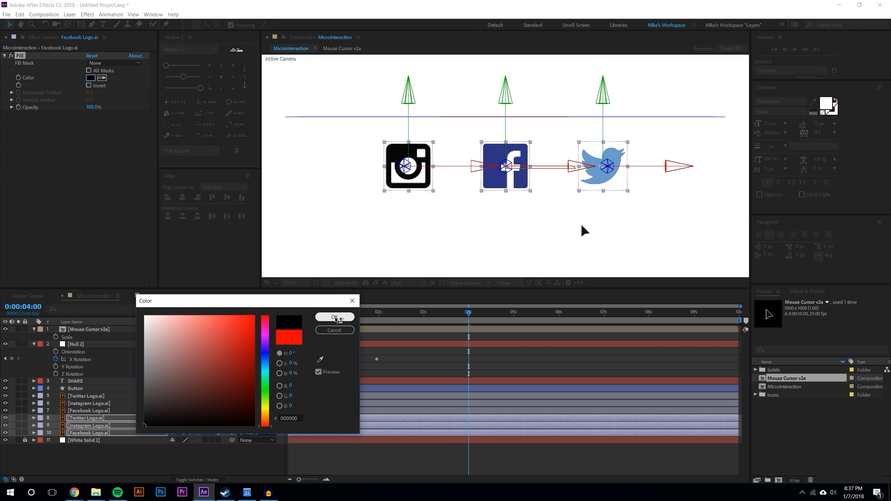
click(335, 317)
click(109, 427)
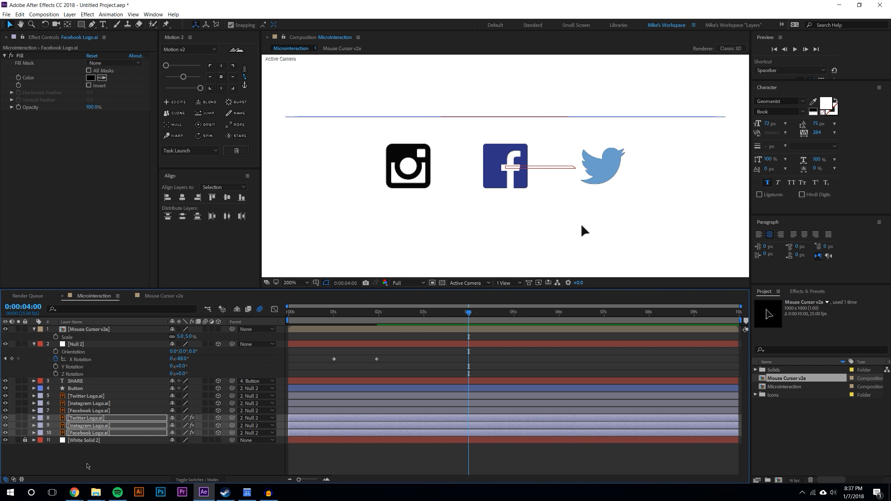
Hide the three original colored logo layers
click(95, 411)
shift+click(103, 396)
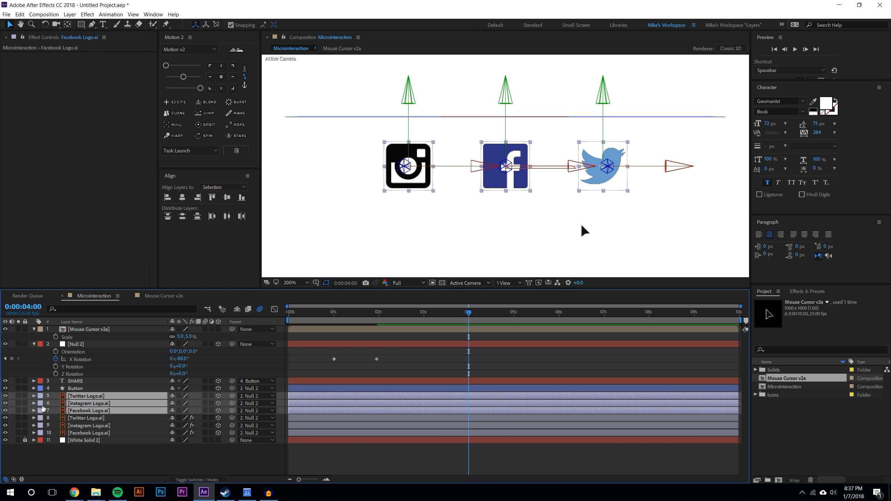
click(5, 396)
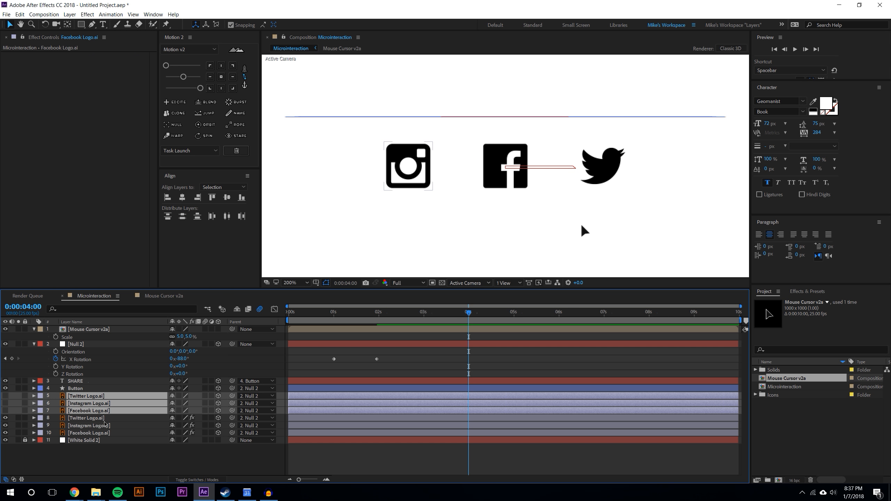
Set the opacity of the three black logo copies to 26%
click(121, 418)
shift+click(137, 434)
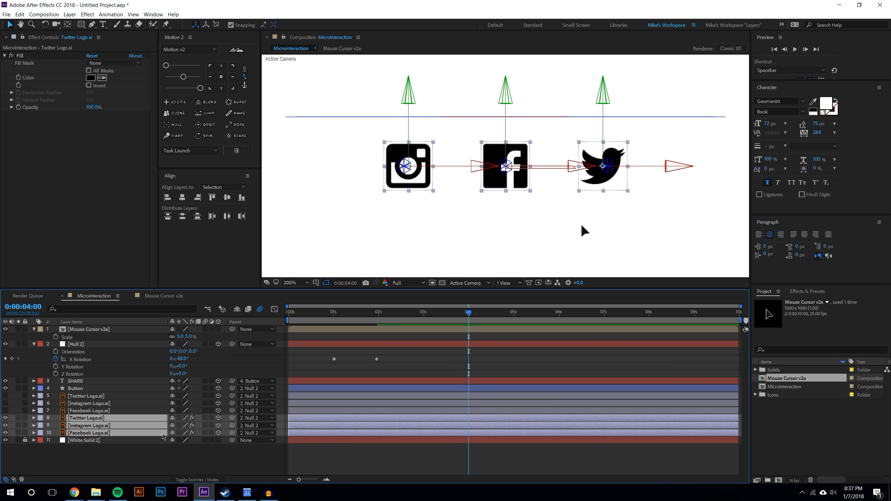
key(t)
mouse_move(173, 425)
mouse_down()
mouse_move(88, 427)
mouse_move(185, 426)
mouse_move(158, 426)
mouse_up()
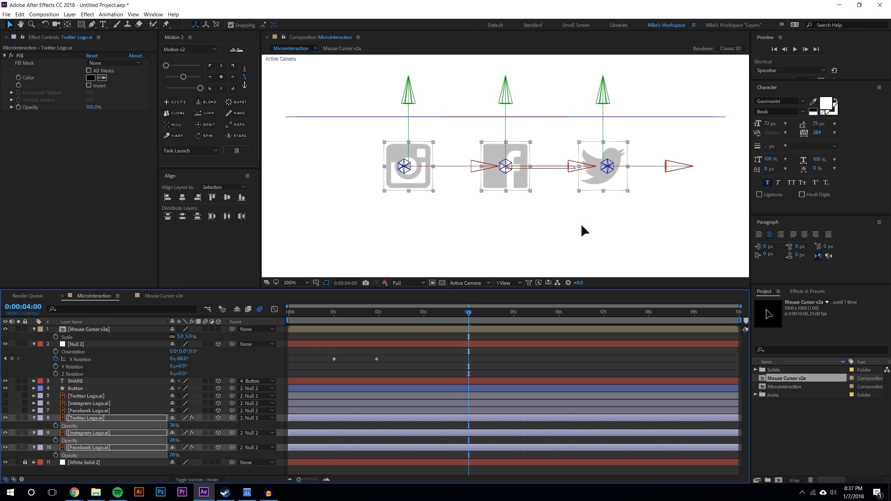
Zoom the viewer and play back the animation to review the logo reveal
click(341, 470)
key(comma)
key(comma)
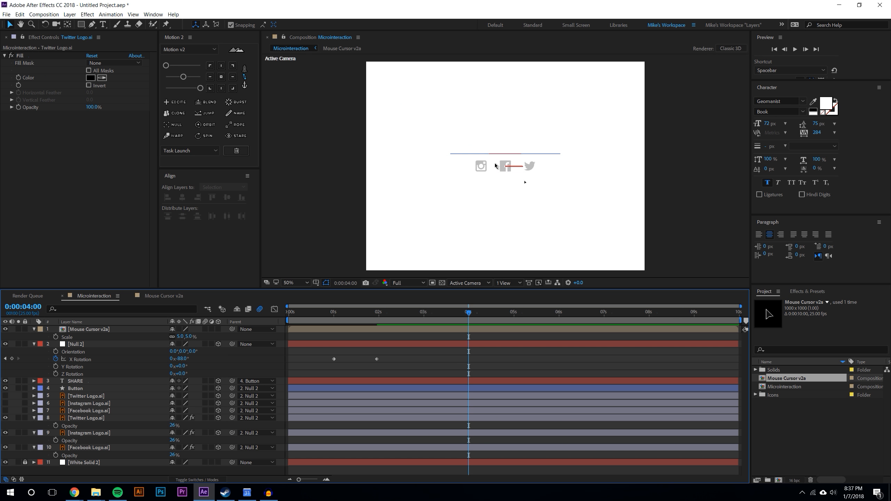
key(period)
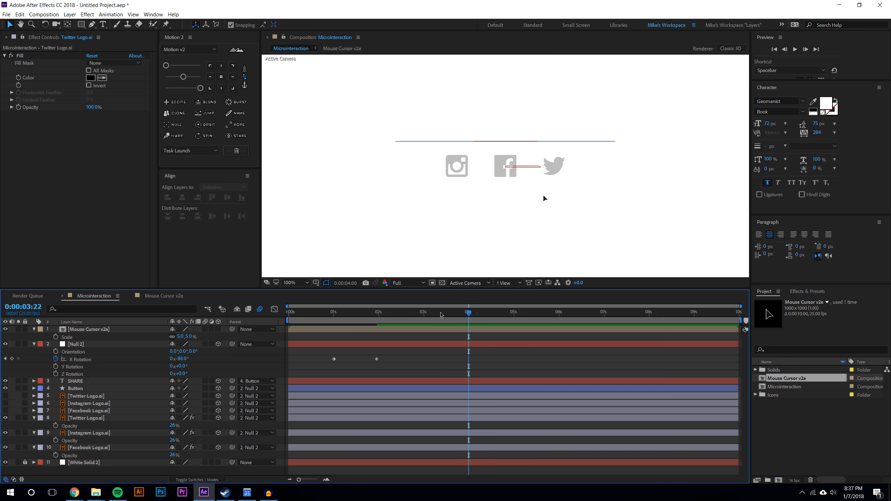
key(space)
key(space)
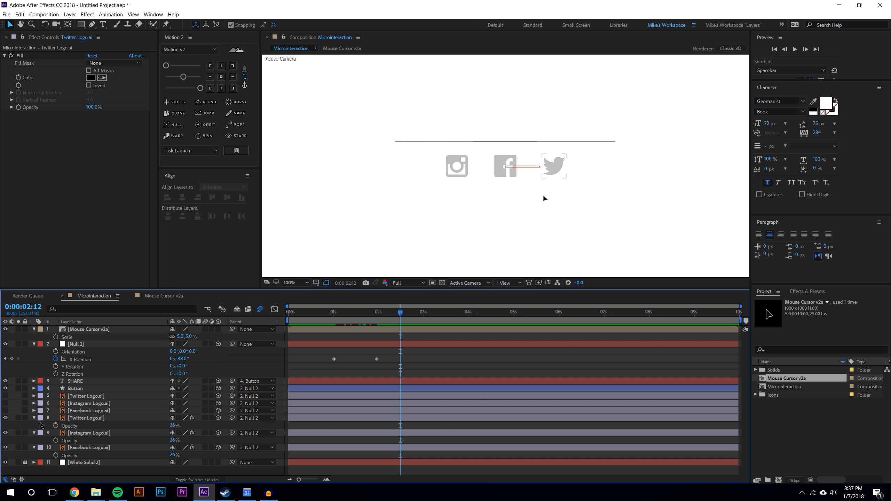
Collapse the opacity properties and unhide the three original colored logo layers
click(34, 425)
click(34, 433)
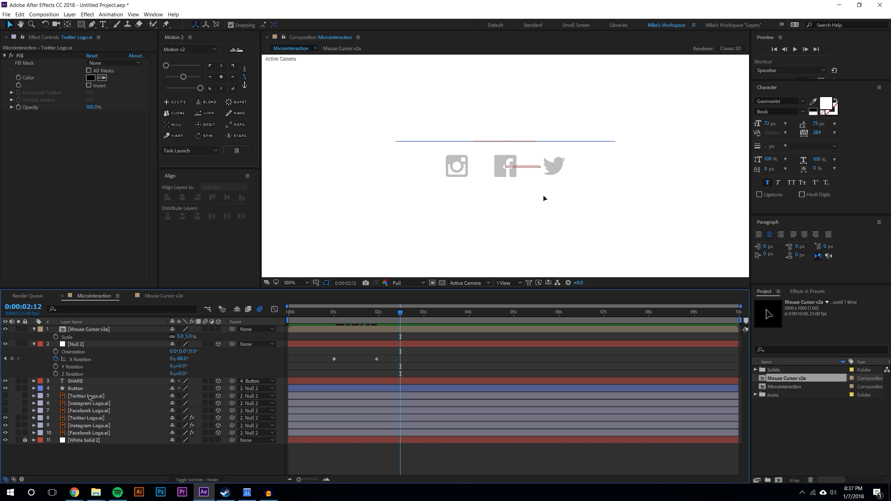
click(90, 398)
shift+click(92, 411)
click(5, 396)
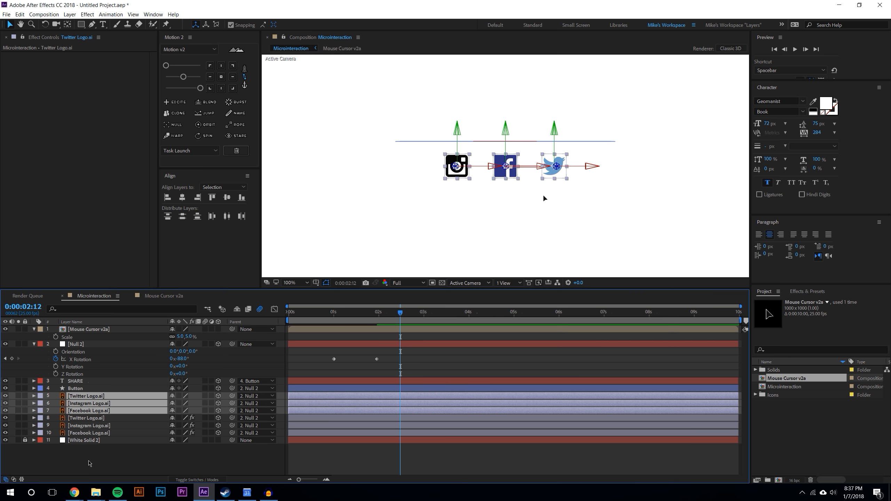
click(414, 213)
key(period)
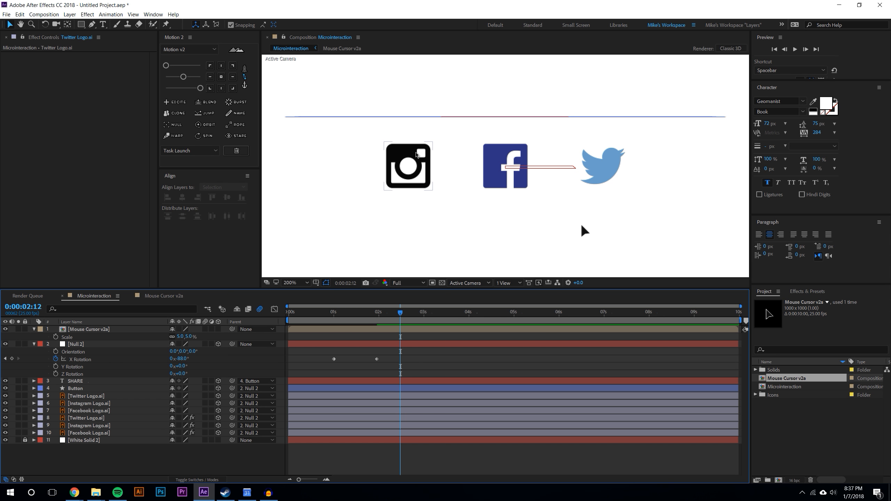
Switch to the browser and download the Instagram glyph icon asset from the Instagram brand site
right_click(74, 493)
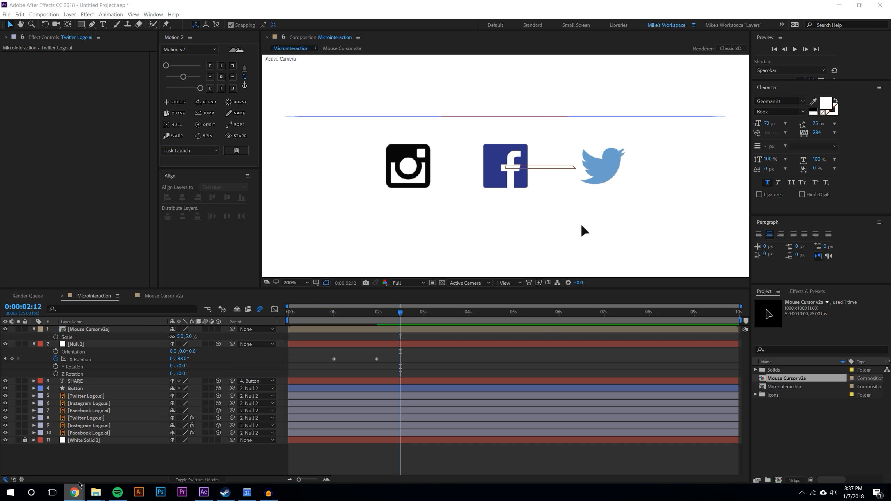
click(81, 446)
drag(890, 106, 505, 76)
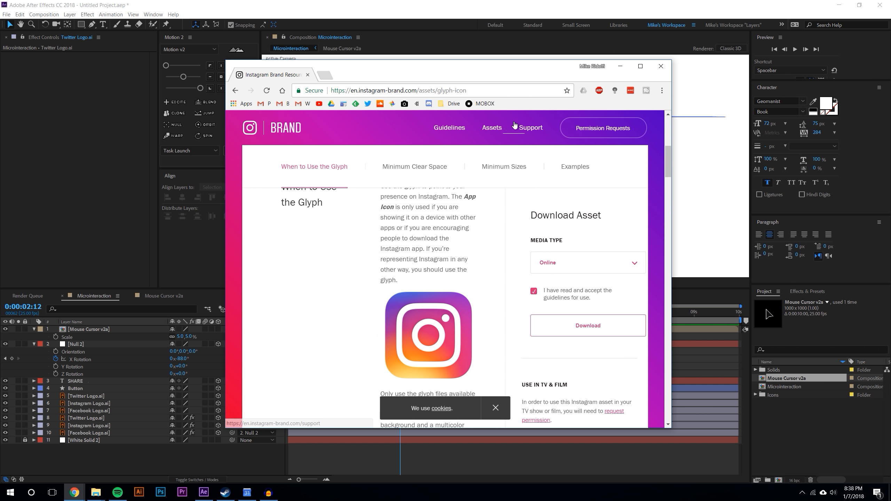
drag(673, 430, 783, 465)
scroll(709, 308, up, 6)
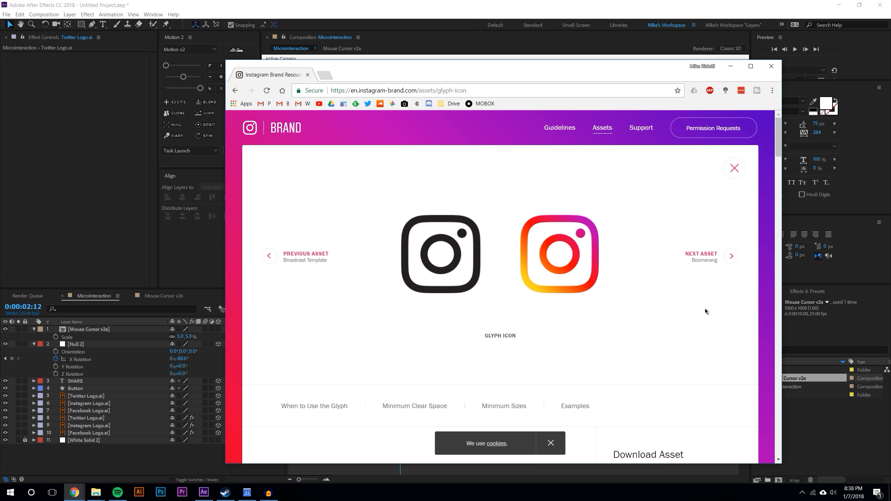
scroll(644, 224, down, 5)
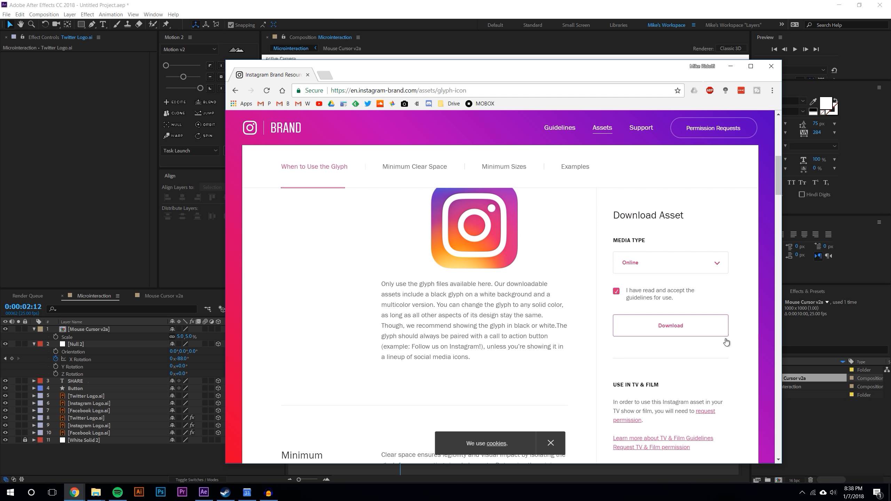
click(654, 264)
click(635, 283)
click(667, 329)
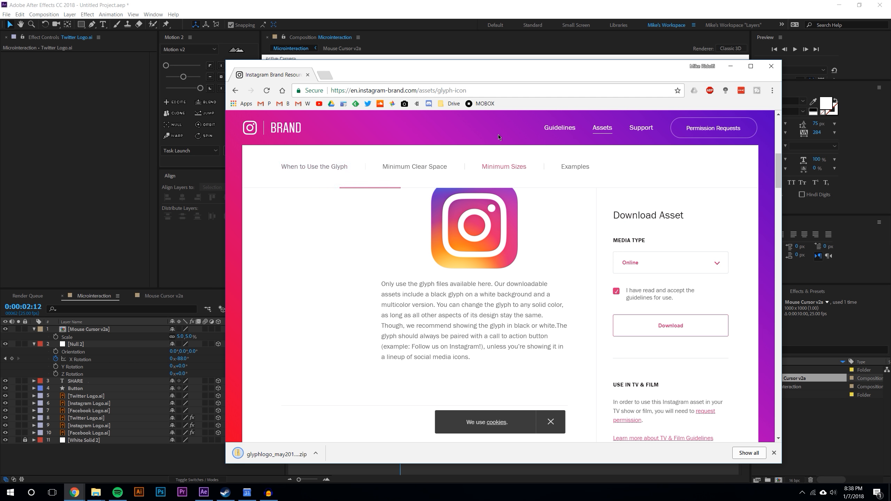
Open the downloaded glyph package and browse the asset folders for a gradient Instagram logo file
click(730, 67)
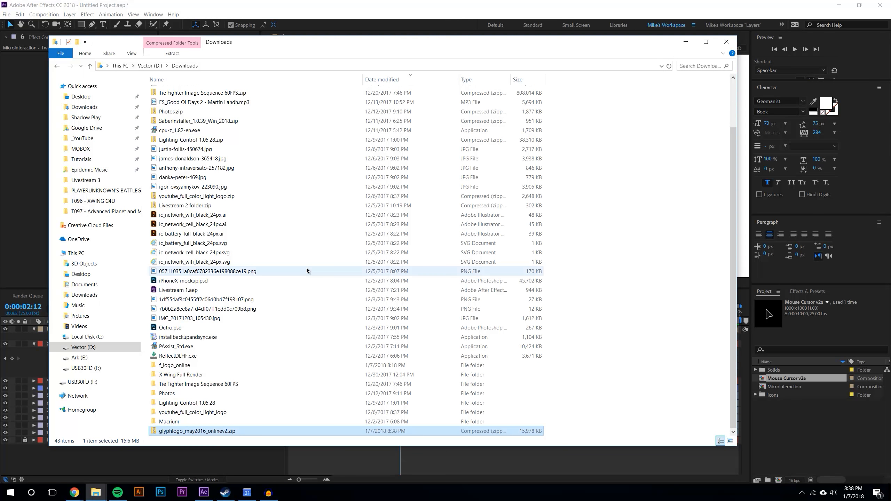
right_click(179, 434)
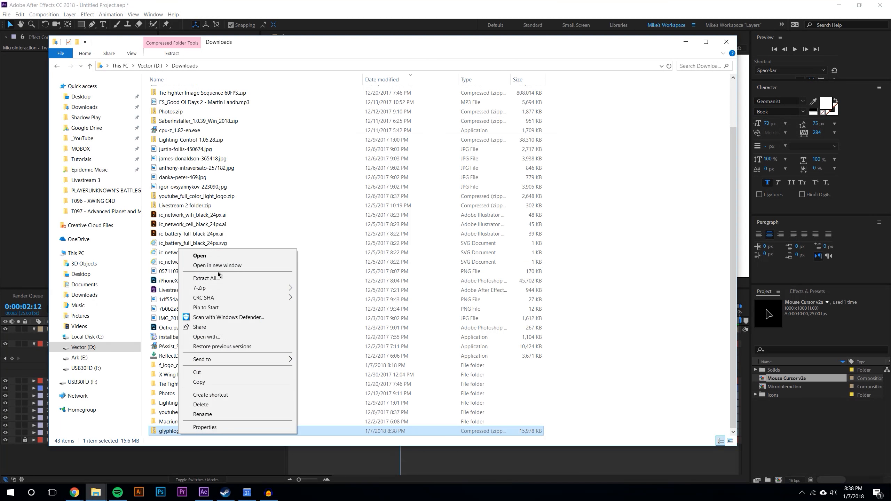
click(200, 262)
key(alt+Left)
click(326, 160)
double_click(326, 137)
double_click(396, 137)
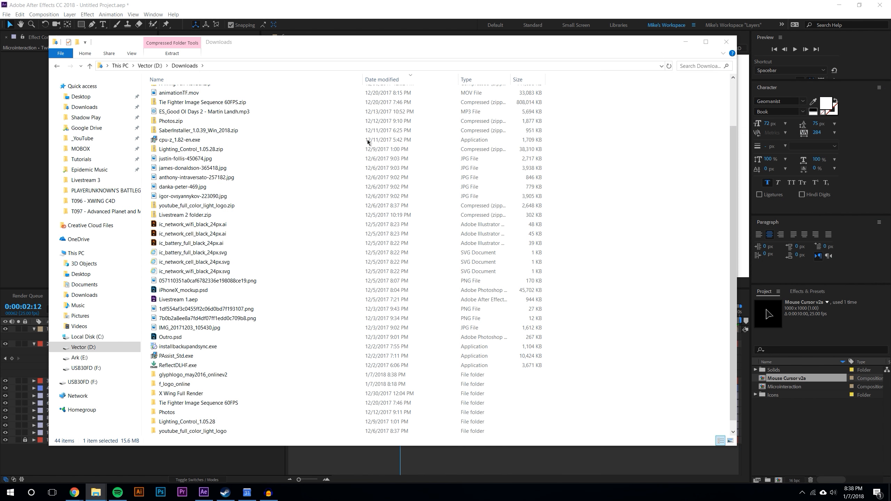
click(134, 138)
double_click(168, 131)
double_click(171, 102)
double_click(177, 103)
key(alt+Left)
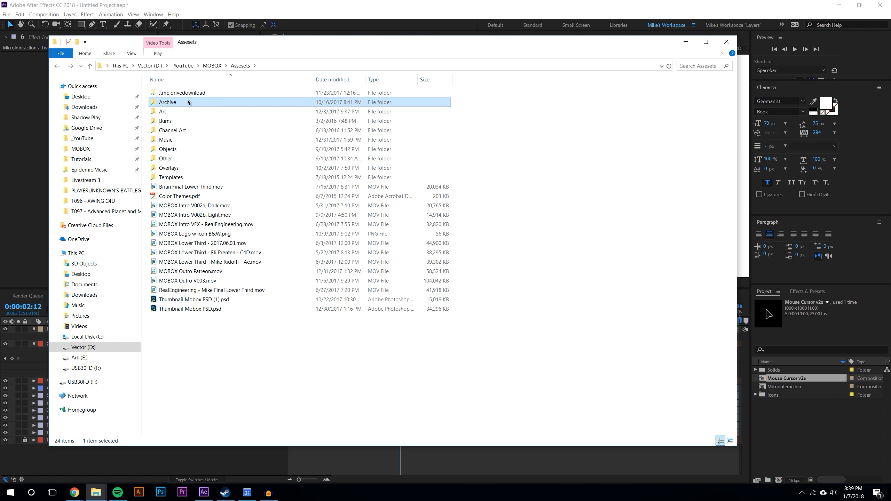
double_click(172, 139)
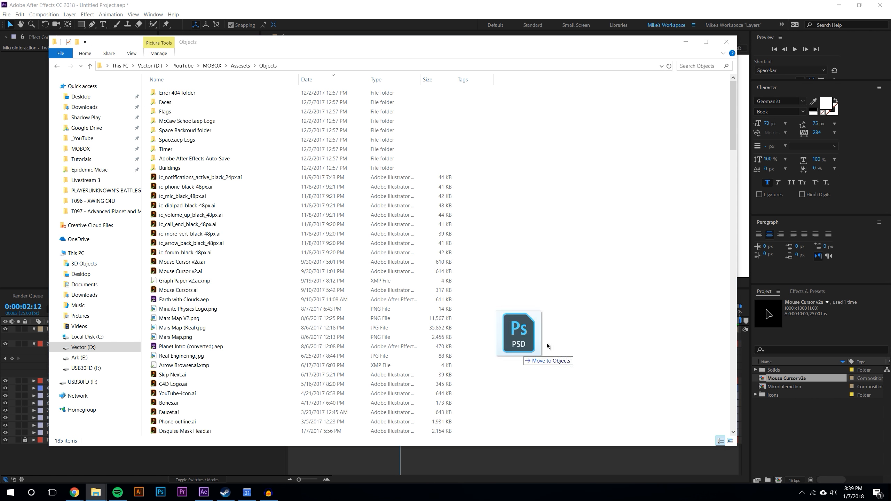
Undo the accidental import into the project
drag(548, 346, 548, 346)
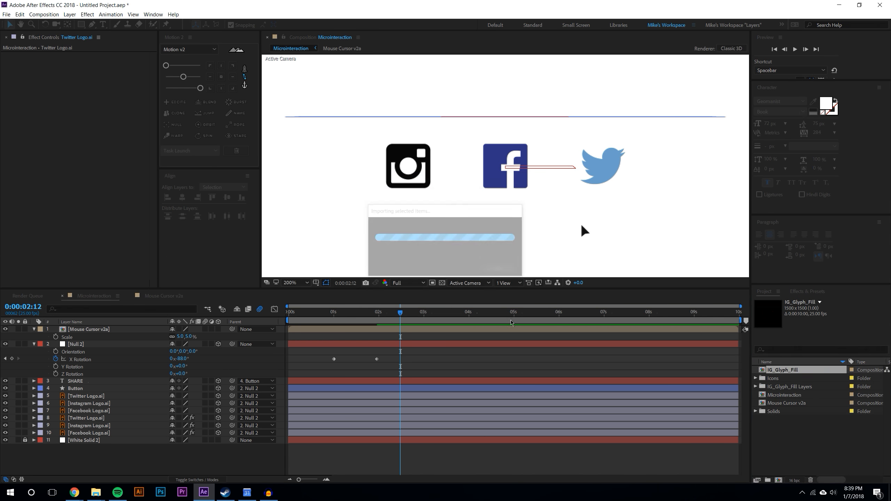
key(ctrl+z)
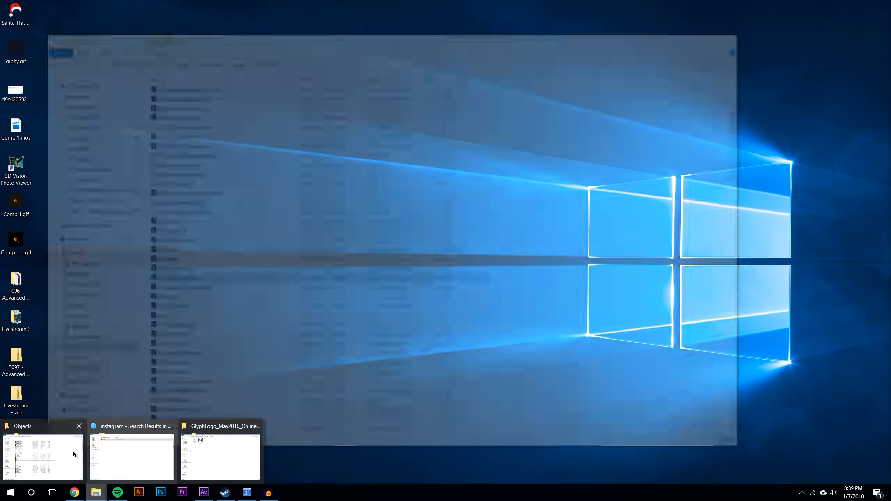
Import the IG_Glyph_Fill Photoshop file into the project as a composition
click(74, 454)
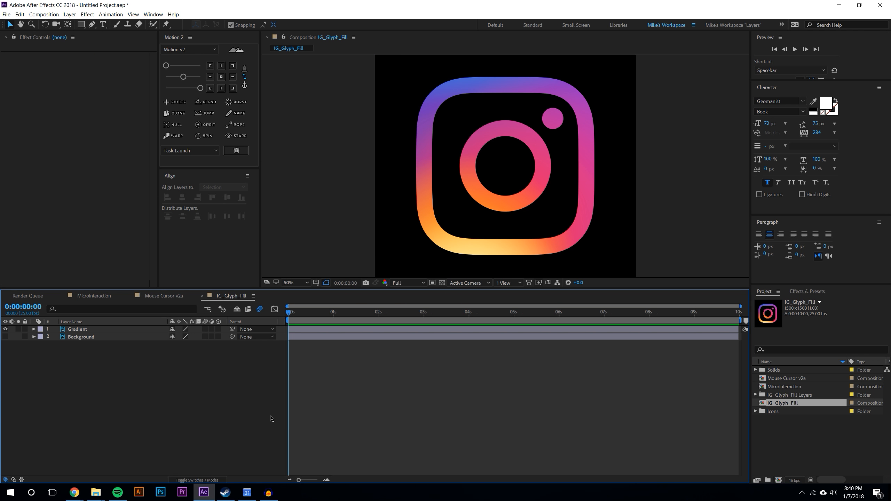
drag(260, 289, 260, 322)
click(197, 480)
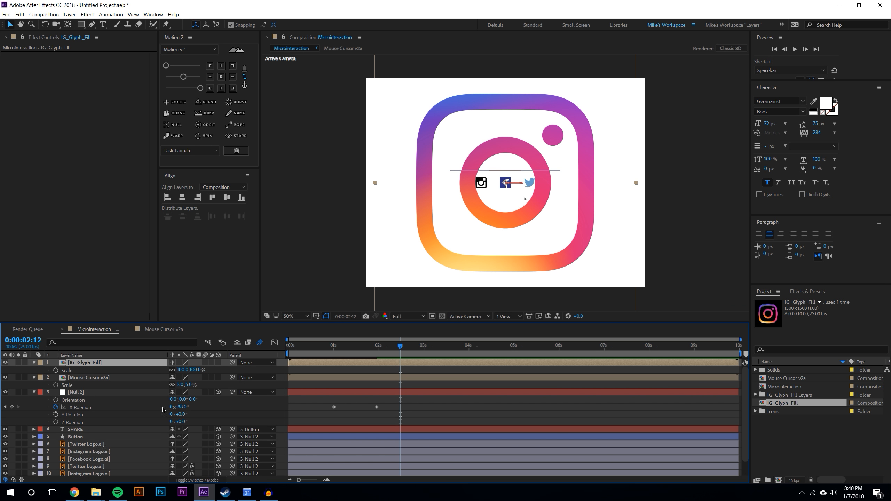
Add IG_Glyph_Fill to the Microinteraction comp, scale it to 6.25%, and move it onto the Instagram logo position
click(195, 370)
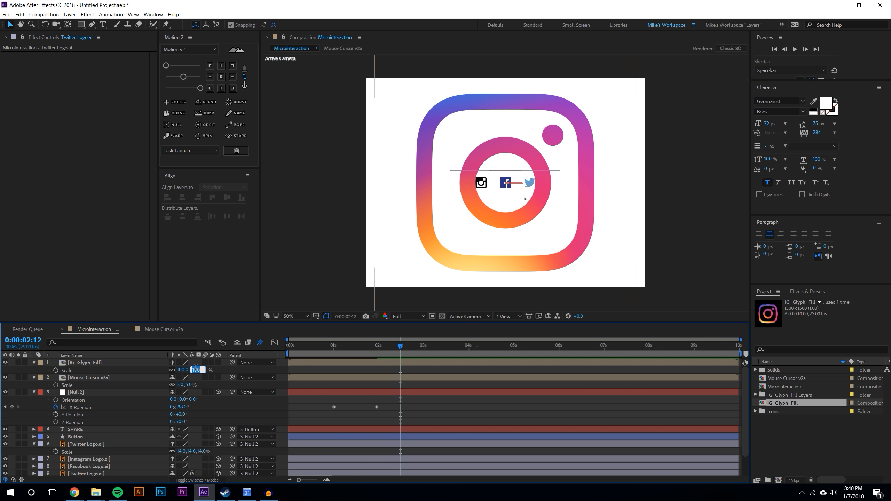
text(12.5)
key(Return)
scroll(505, 183, up, 2)
click(189, 370)
text(6.25)
drag(505, 183, 409, 183)
Replace both Instagram logo layers with IG_Glyph_Fill copies, deleting the old Instagram layers
drag(85, 364, 87, 453)
click(108, 434)
key(Delete)
click(129, 427)
key(ctrl+d)
click(89, 458)
key(Delete)
Copy the black Fill effect from the Twitter logo copy and paste it onto the second IG_Glyph_Fill layer
click(21, 57)
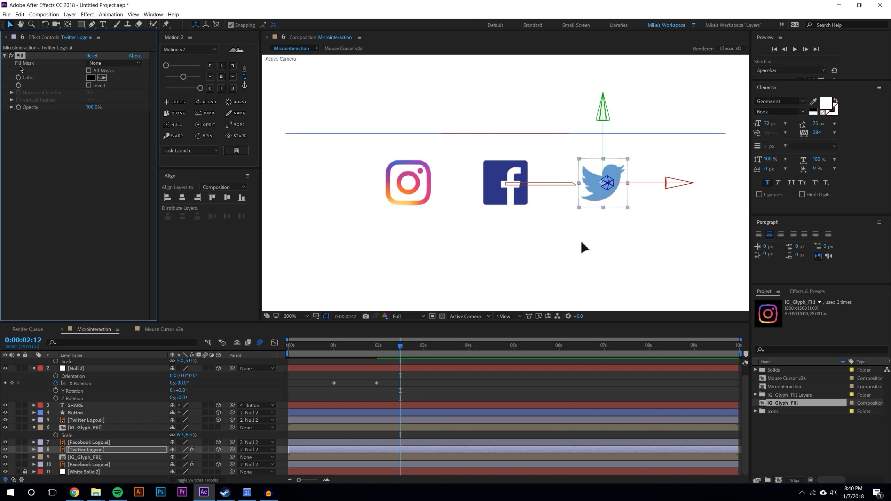
key(ctrl+c)
click(84, 458)
key(ctrl+v)
Set the black Instagram glyph copy's opacity to 26% and enable its 3D layer switch
click(6, 427)
click(86, 450)
key(t)
click(172, 458)
text(26)
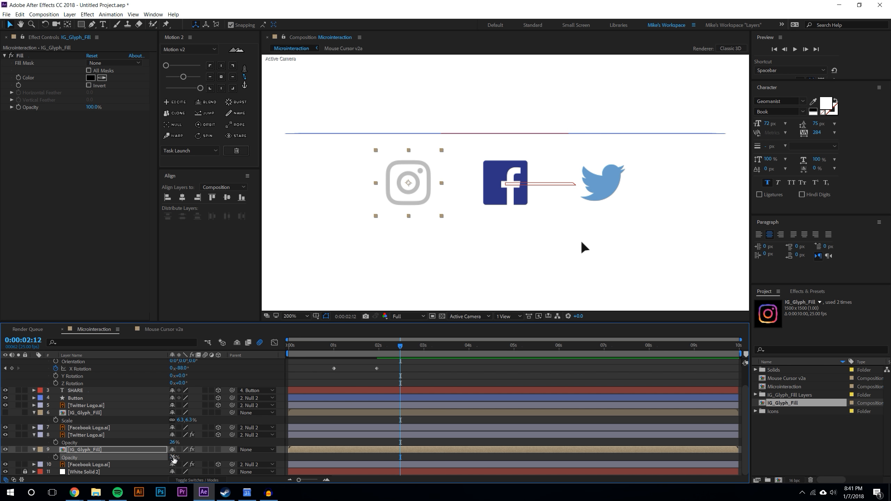
click(208, 457)
click(34, 450)
click(35, 442)
Enable the 3D layer switch on the colored Instagram glyph layer and make it visible again
click(84, 427)
key(t)
click(207, 442)
click(5, 435)
click(34, 435)
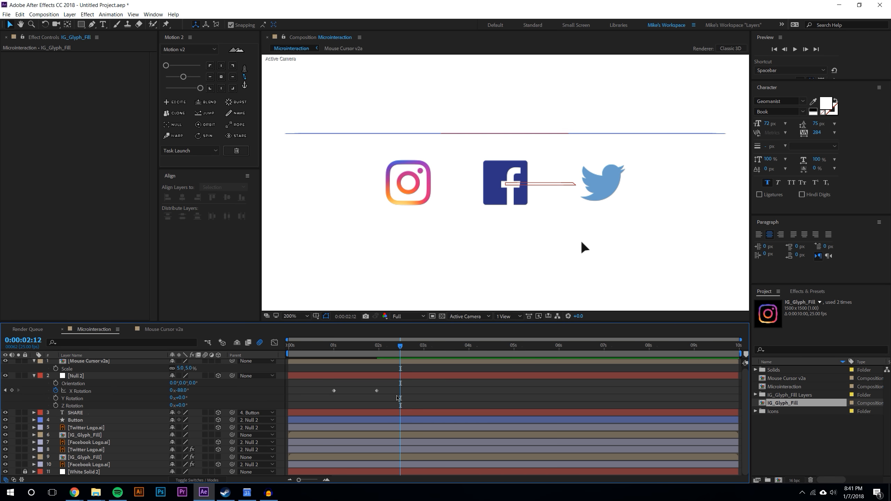
Set the opacity of the three colored logo layers (Twitter, Instagram glyph, Facebook) to 0%
scroll(496, 239, down, 1)
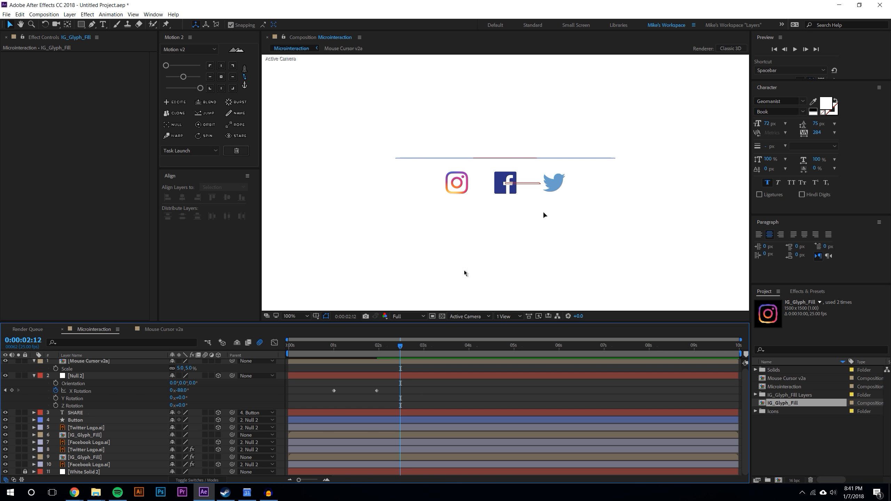
click(89, 427)
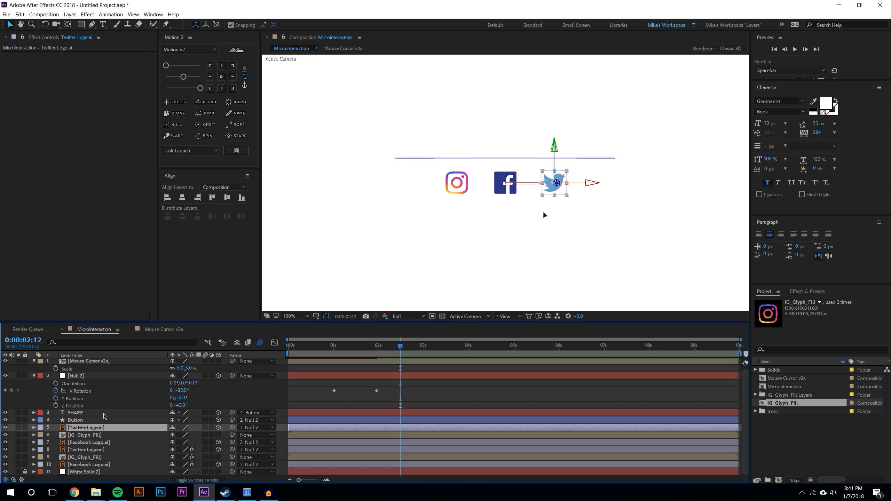
click(38, 377)
click(35, 376)
click(35, 377)
click(36, 363)
click(92, 457)
click(100, 392)
shift+click(99, 407)
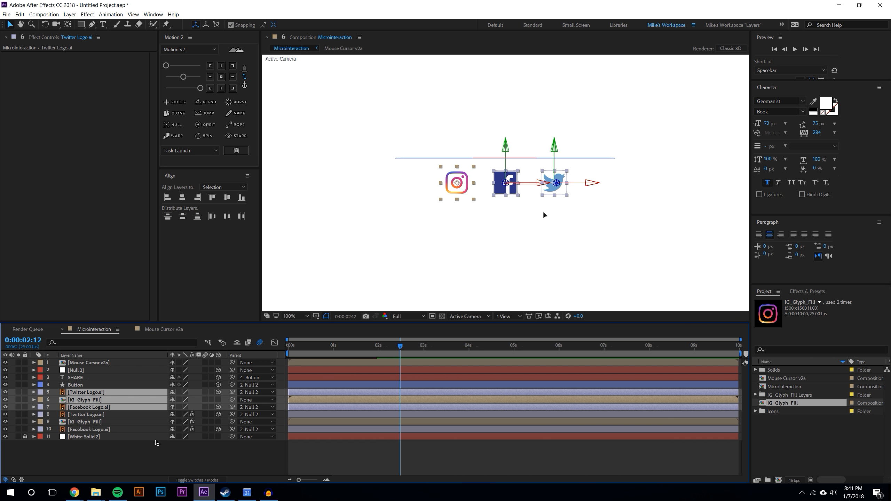
key(t)
click(56, 401)
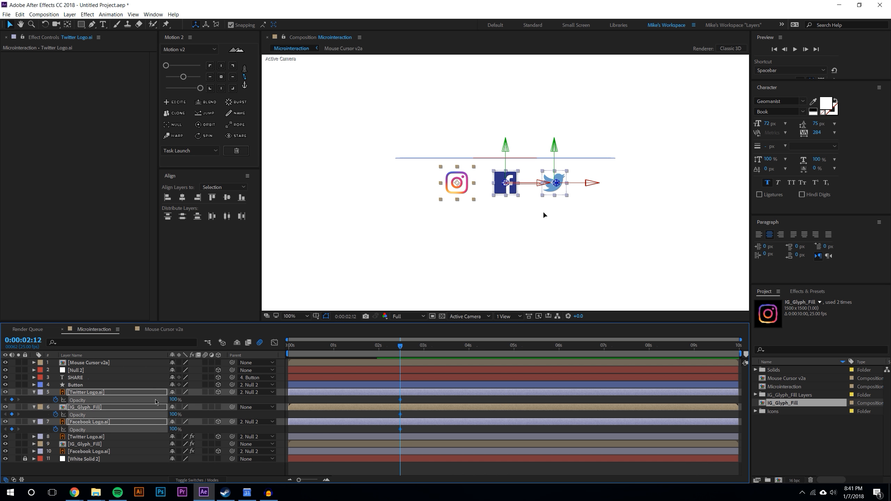
click(174, 400)
text(0)
key(Return)
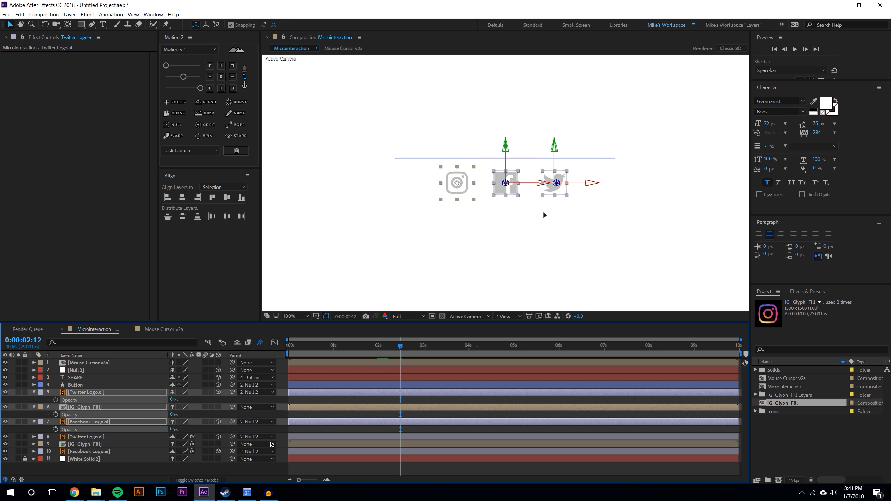
At the start of the timeline, scale the mouse cursor to about 8% and move it below and right of the SHARE button
click(339, 470)
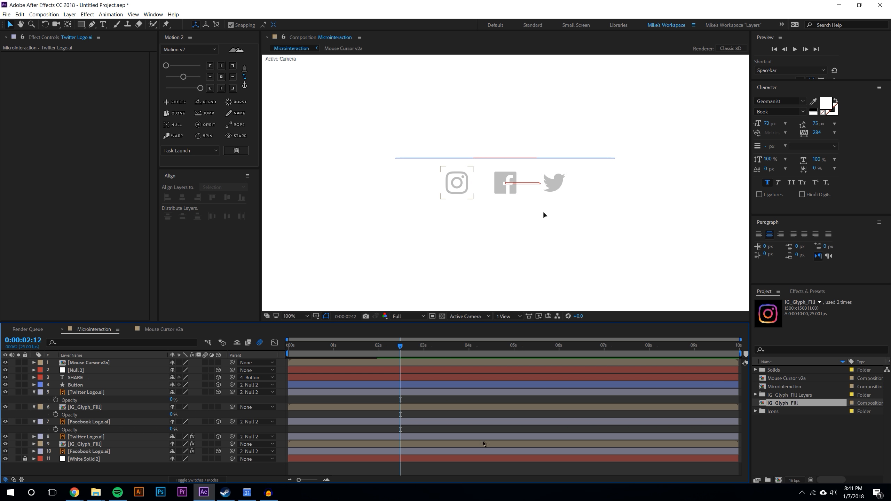
drag(352, 346, 385, 336)
key(Home)
click(546, 219)
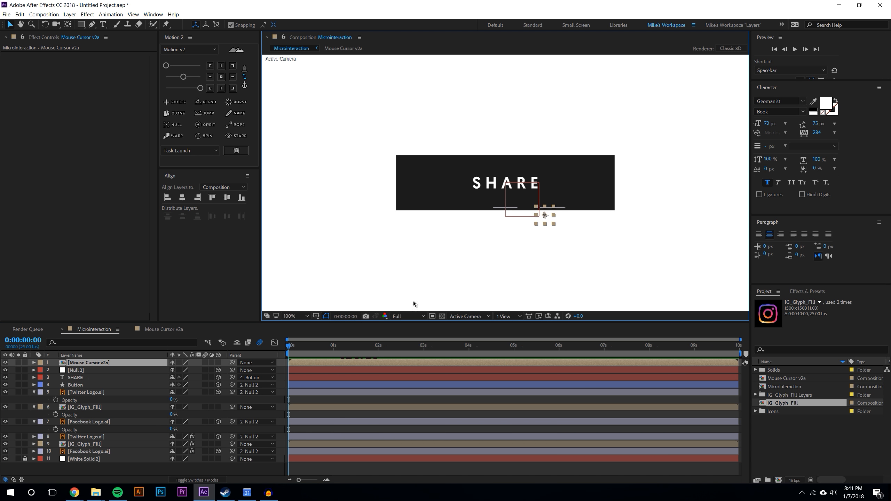
key(s)
drag(190, 370, 207, 369)
drag(545, 215, 638, 238)
Apply a Drop Shadow effect to the mouse cursor layer
click(801, 292)
click(799, 302)
text(drop)
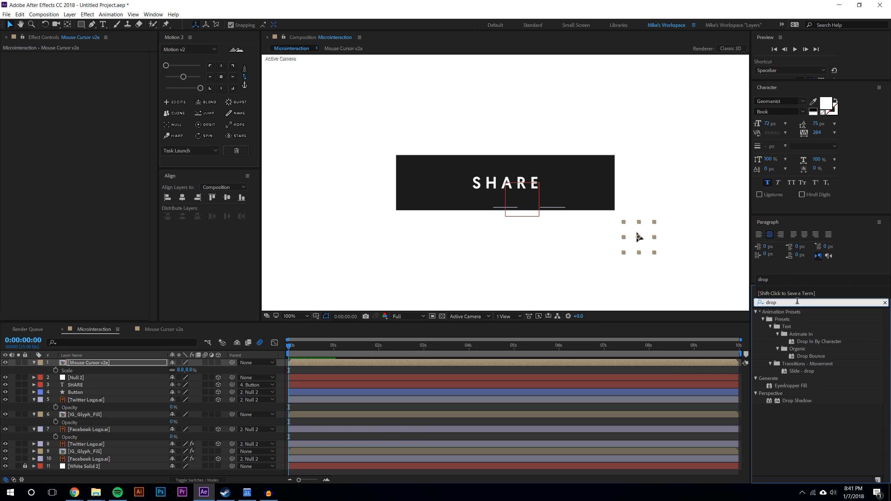
click(793, 386)
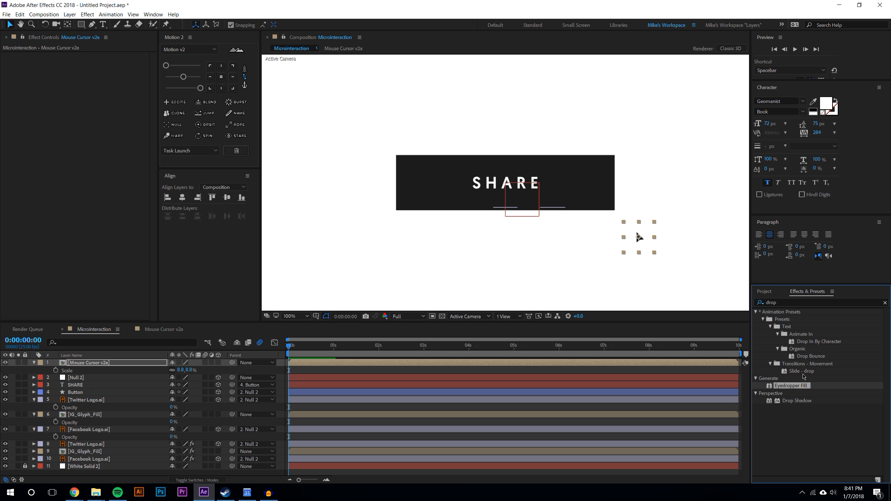
drag(792, 402, 450, 72)
scroll(674, 249, up, 2)
drag(624, 160, 302, 74)
scroll(437, 124, up, 1)
drag(438, 124, 448, 201)
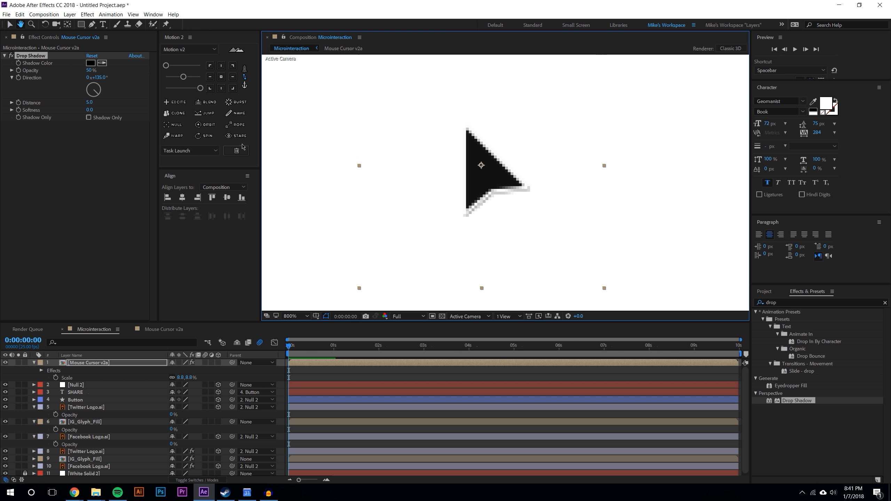
Set the drop shadow's direction to 180°, distance to 33 and softness to about 96
drag(96, 95, 92, 116)
click(100, 78)
text(180)
key(Return)
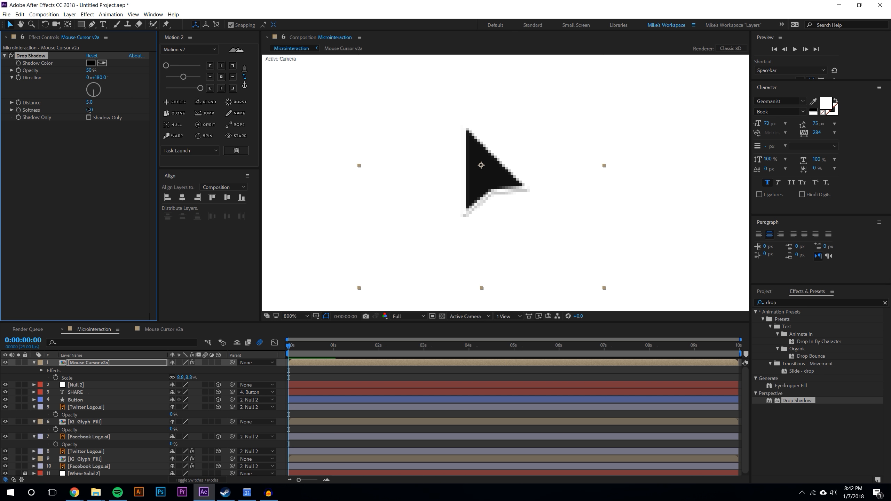
mouse_move(97, 110)
mouse_down()
mouse_move(114, 110)
mouse_move(91, 101)
mouse_move(136, 109)
mouse_move(97, 102)
mouse_up()
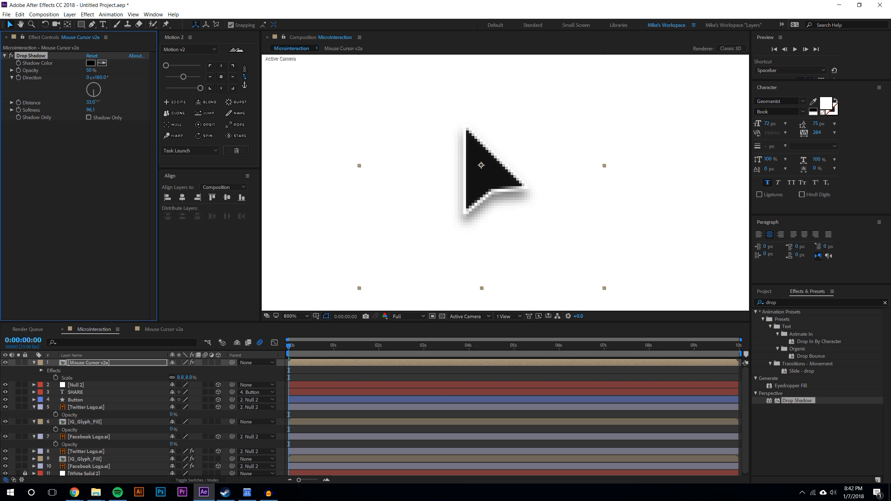
Keyframe the mouse cursor's position at 0:00:00:10 and move it onto the SHARE button's right edge at 0:00:01:03
key(/)
click(609, 209)
drag(533, 179, 648, 201)
click(807, 424)
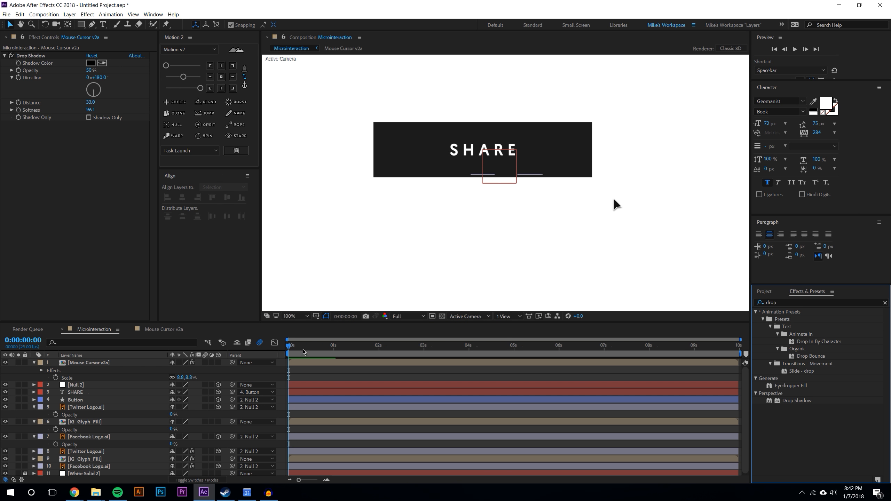
click(34, 407)
click(33, 414)
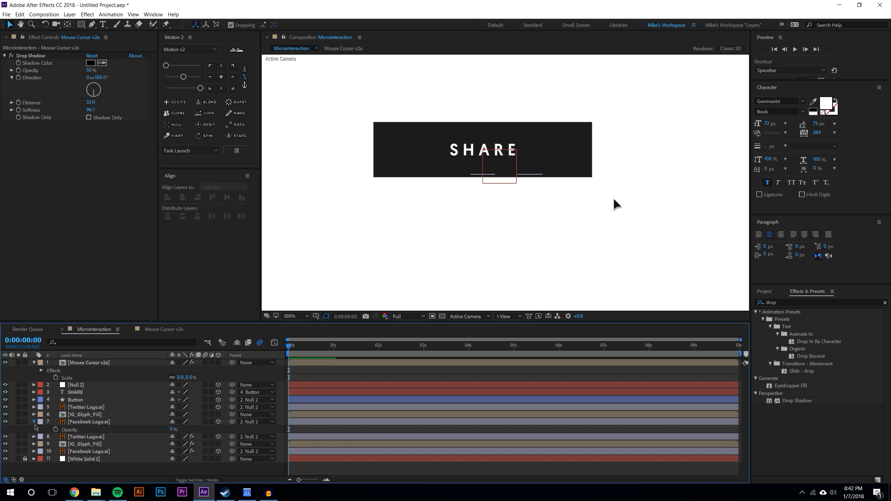
click(34, 421)
mouse_move(307, 348)
mouse_down()
mouse_move(294, 348)
mouse_move(306, 348)
mouse_up()
click(85, 364)
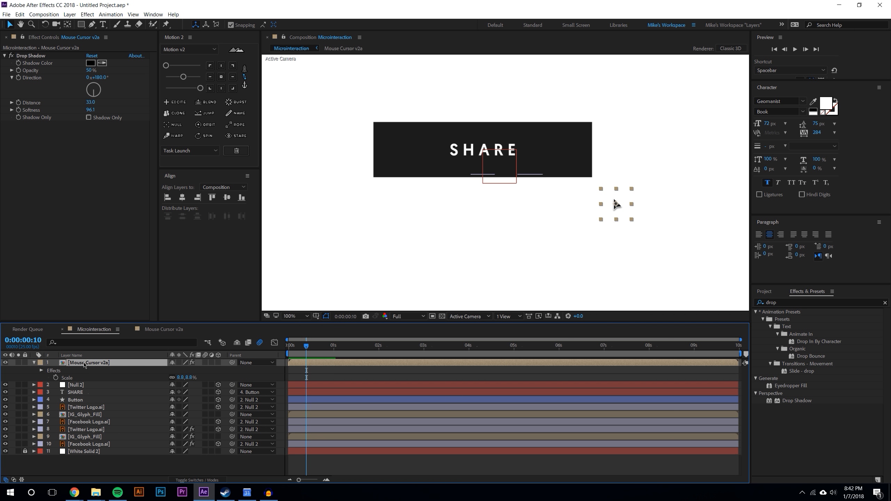
key(p)
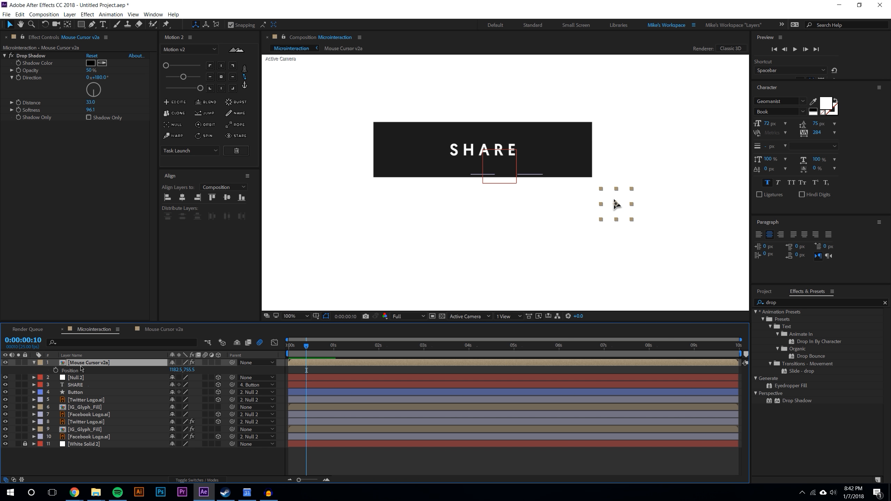
click(55, 371)
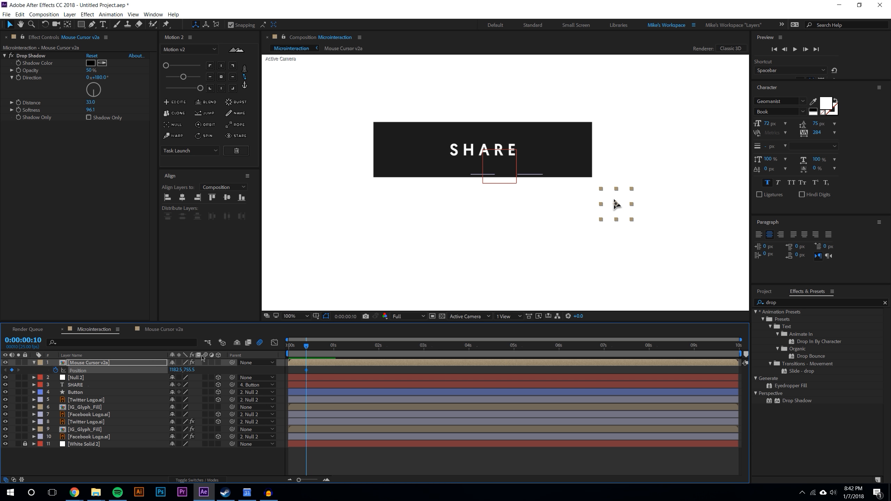
click(338, 347)
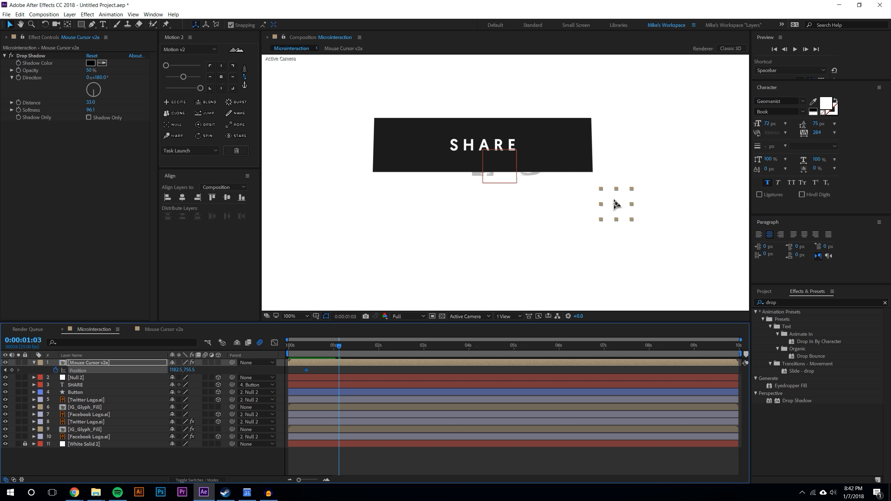
drag(617, 204, 520, 161)
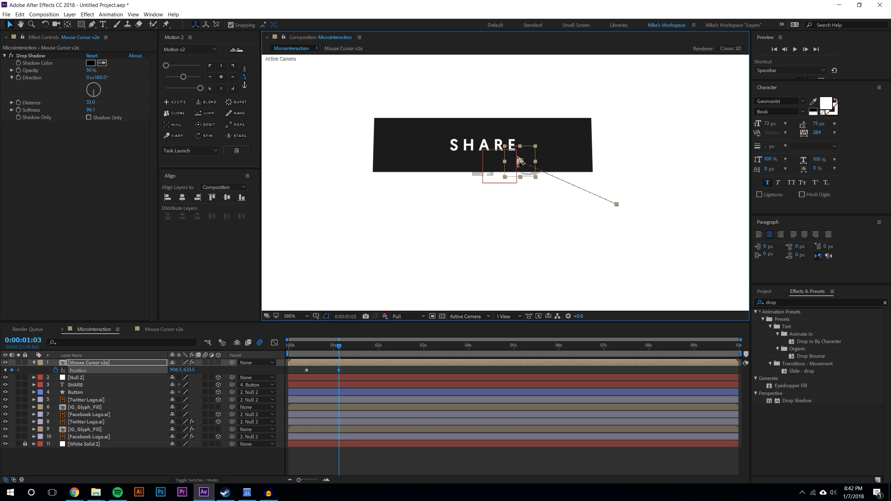
Reveal the Null 2 layer's X Rotation keyframes to compare their timing with the cursor's motion
click(83, 378)
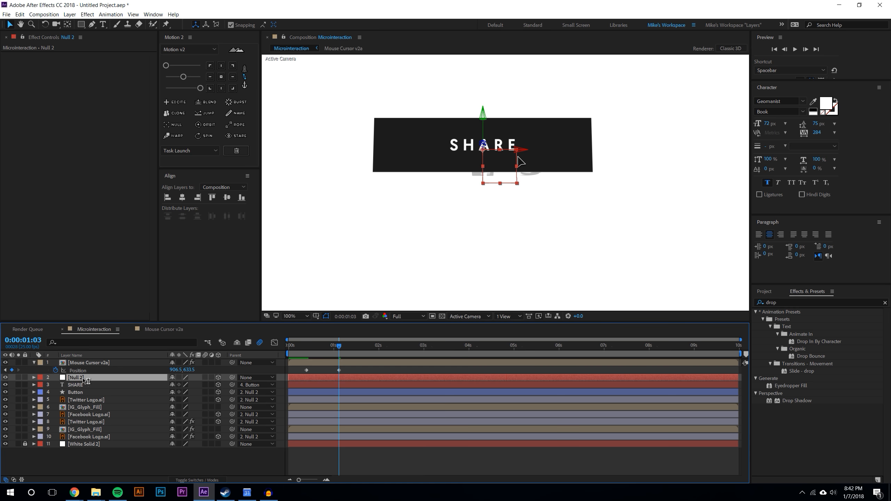
key(u)
drag(322, 383, 462, 386)
click(459, 391)
click(414, 378)
drag(300, 345, 339, 342)
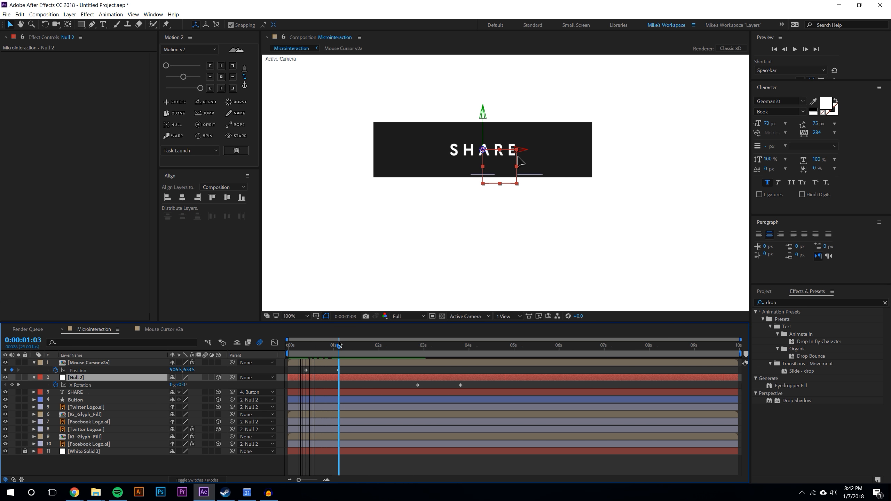
Preview the animation and move the cursor's arrival position keyframe earlier, to about 0:00:00:19
click(299, 345)
click(794, 50)
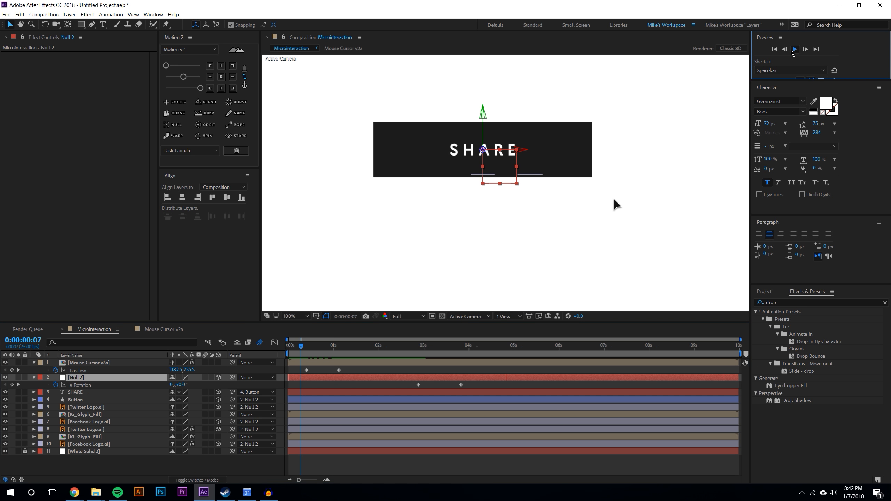
click(335, 345)
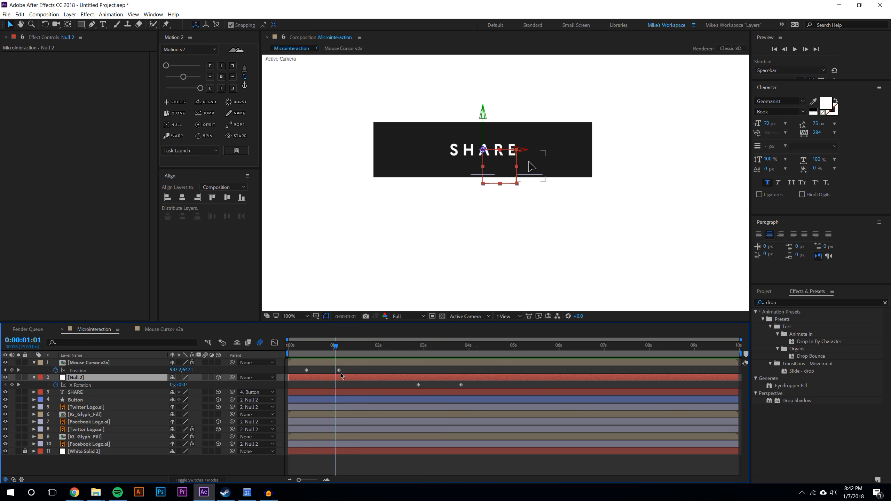
drag(339, 371, 323, 370)
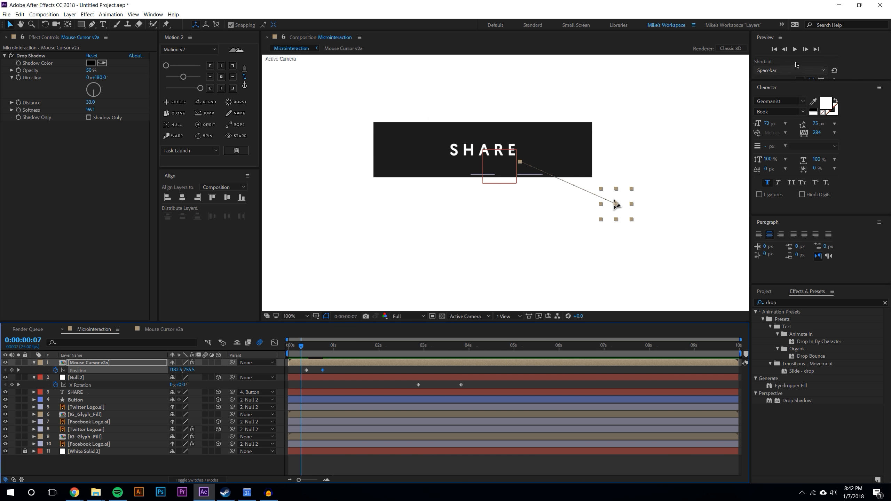
key(space)
click(323, 347)
drag(323, 371, 331, 374)
click(338, 372)
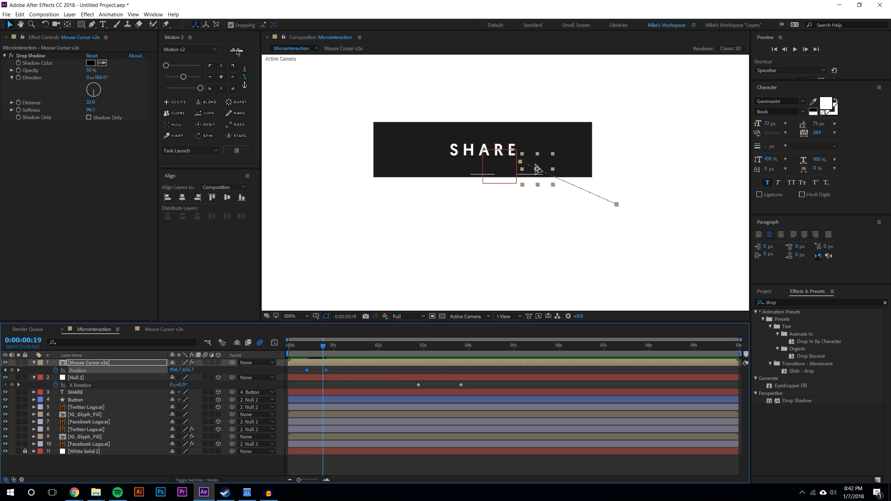
Apply an easy ease to both of the mouse cursor's position keyframes
click(275, 344)
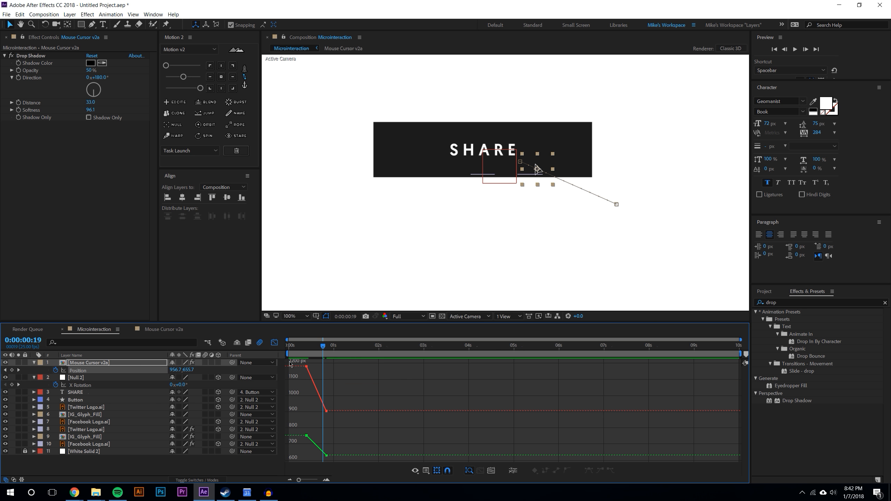
click(275, 344)
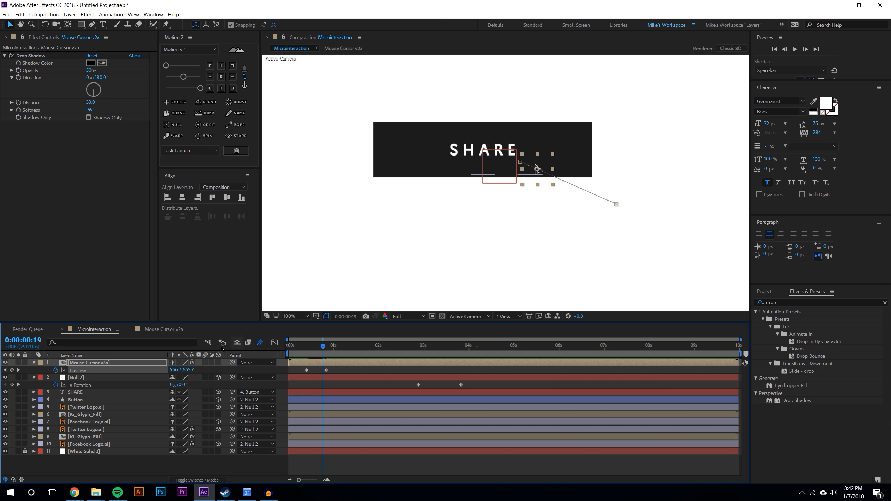
drag(297, 367, 372, 386)
click(184, 77)
click(200, 87)
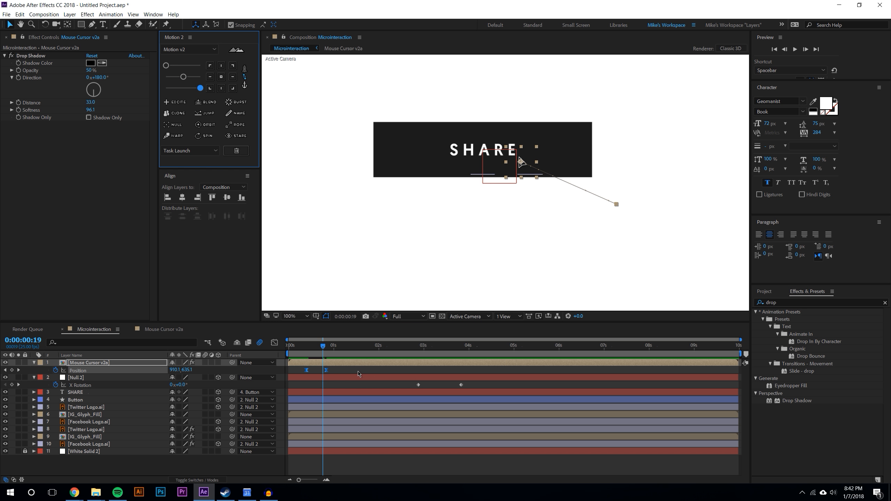
click(358, 372)
Preview the animation and move the cursor's arrival keyframe back to about 0:00:01:03
click(305, 346)
click(799, 51)
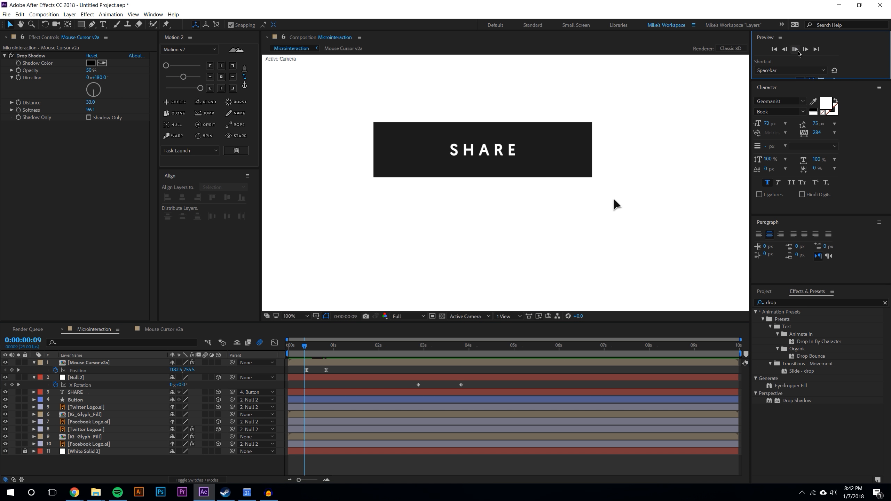
drag(326, 370, 338, 370)
click(796, 49)
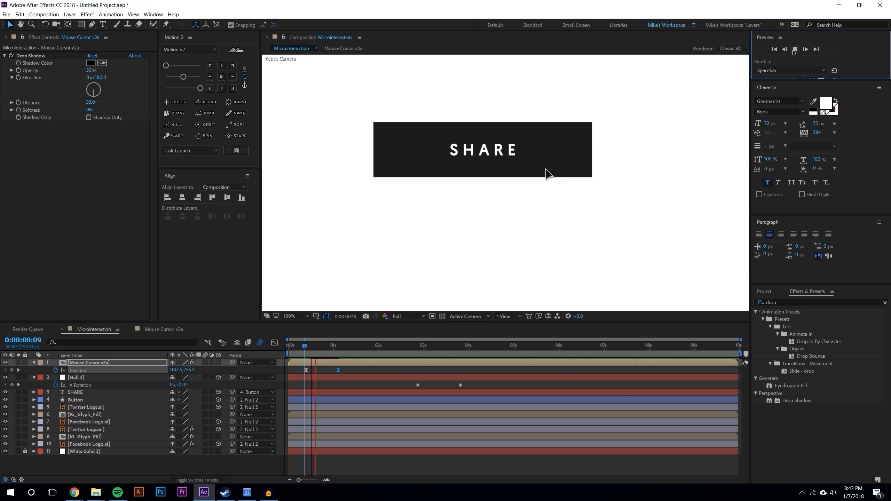
click(365, 346)
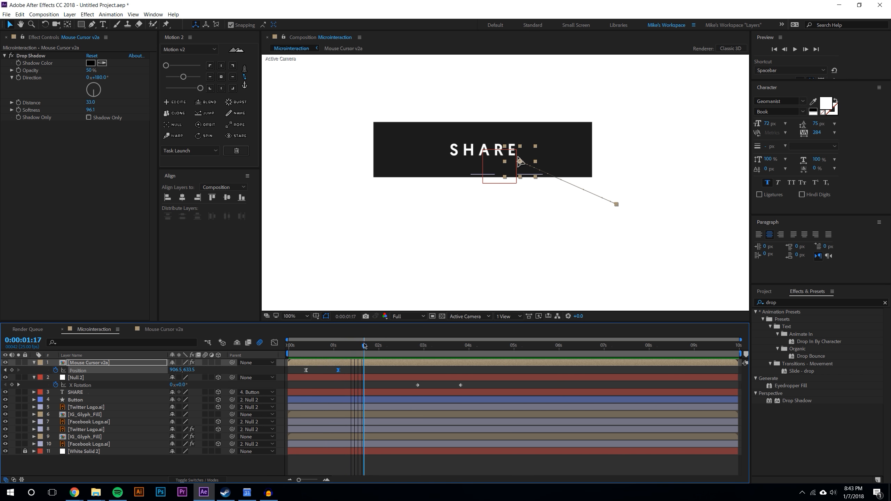
Review the cursor's eased position curve in the graph editor and preview the animation
click(275, 343)
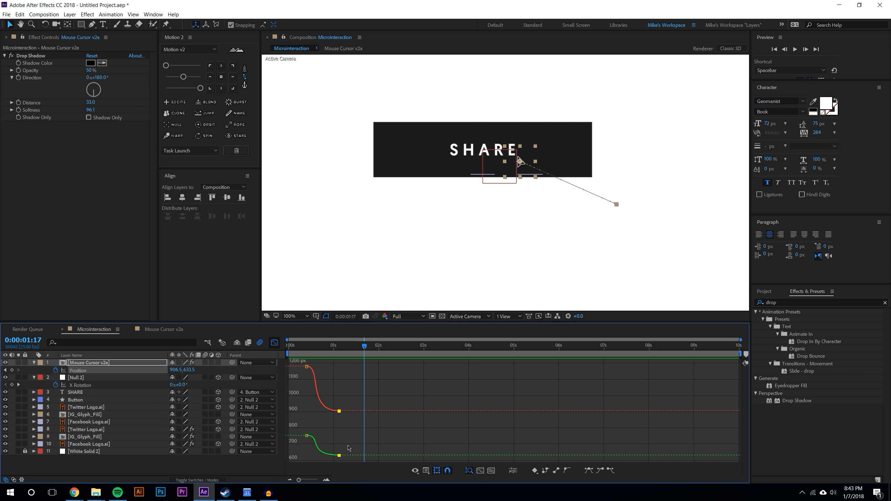
click(86, 378)
click(84, 371)
click(274, 342)
click(411, 385)
click(297, 346)
scroll(529, 191, down, 1)
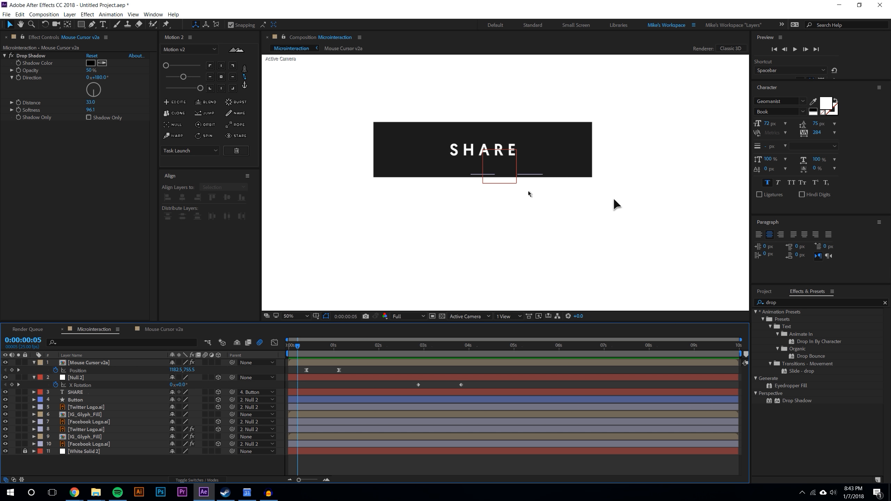
click(794, 49)
drag(324, 346, 361, 347)
scroll(315, 144, up, 1)
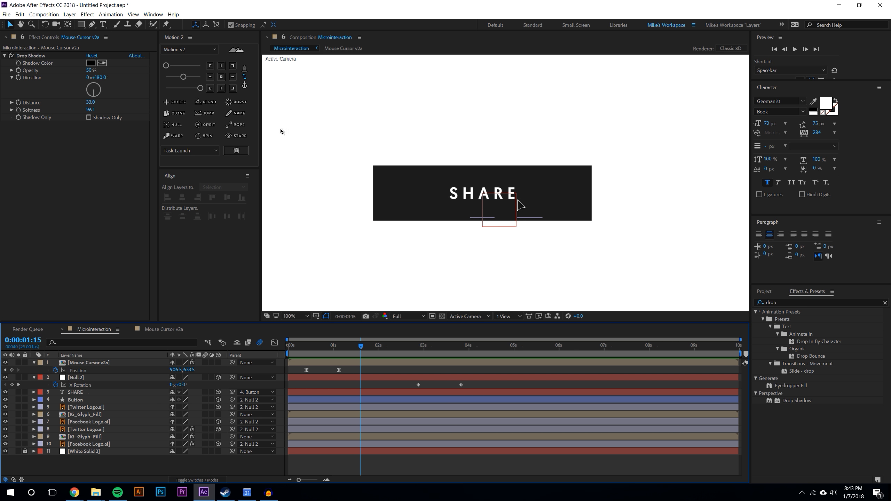
Draw a small circle with the Ellipse tool over the cursor's tip on the SHARE button
click(81, 25)
click(98, 44)
scroll(526, 198, up, 1)
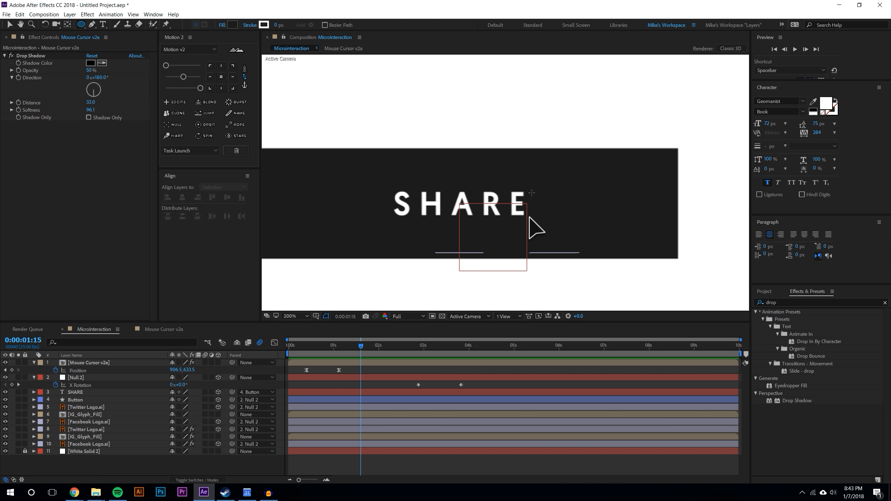
drag(528, 197, 479, 151)
scroll(479, 152, up, 1)
drag(429, 134, 514, 220)
key(v)
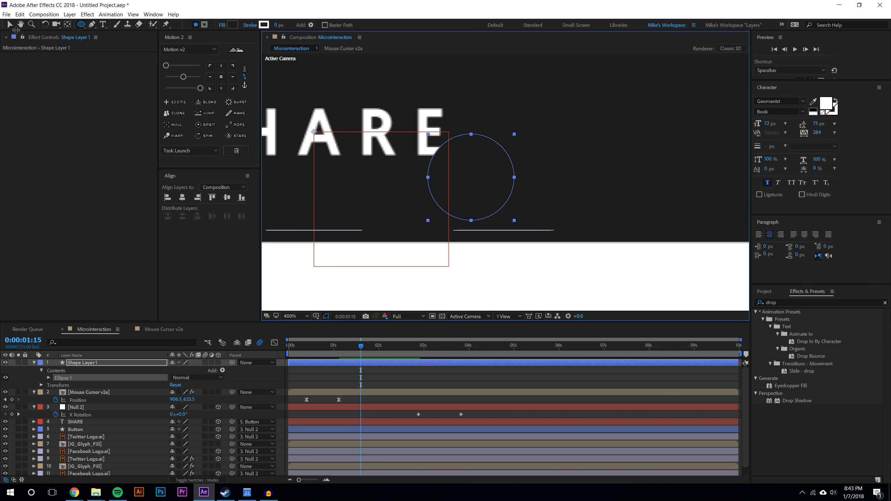
Set the circle's fill colour to white, FFFFFF
click(304, 27)
text(ffffff)
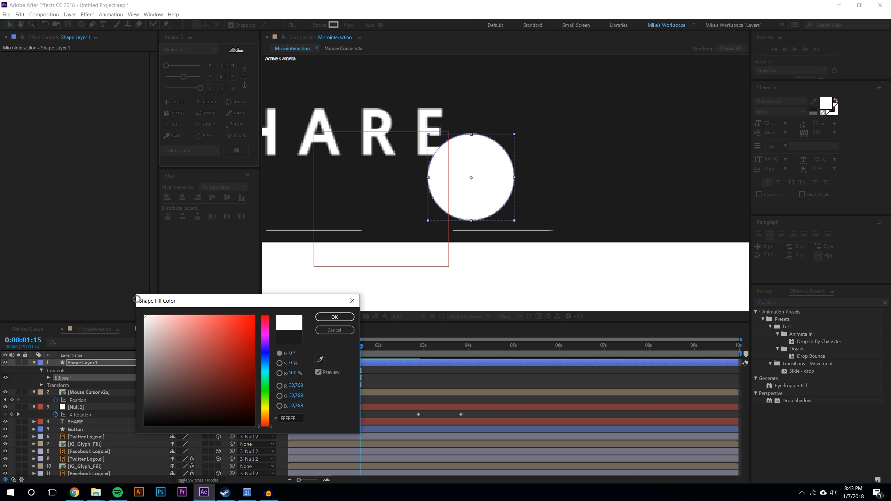
click(335, 317)
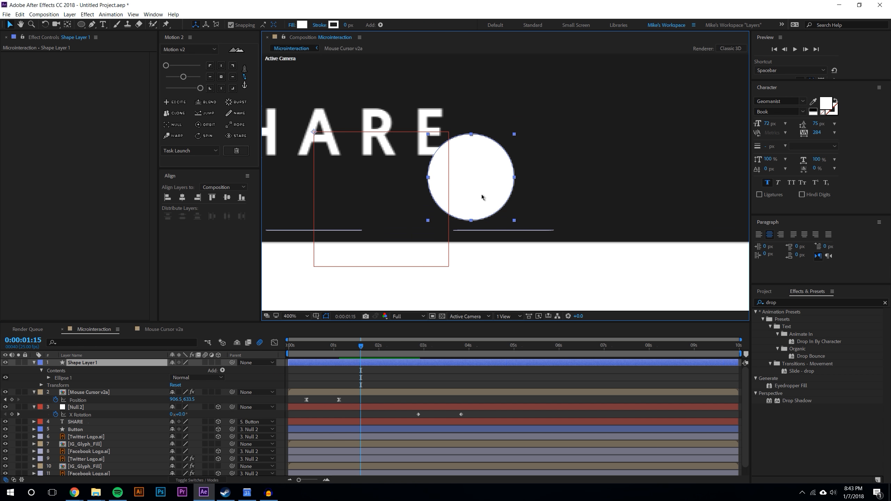
Center the circle's anchor point and move the circle so it sits on the cursor's tip
scroll(484, 199, down, 4)
scroll(484, 199, up, 2)
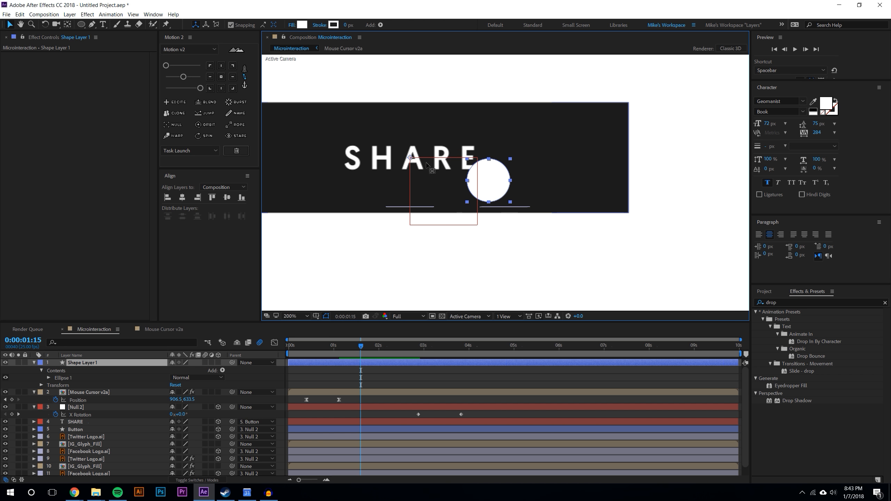
key(y)
drag(487, 182, 489, 180)
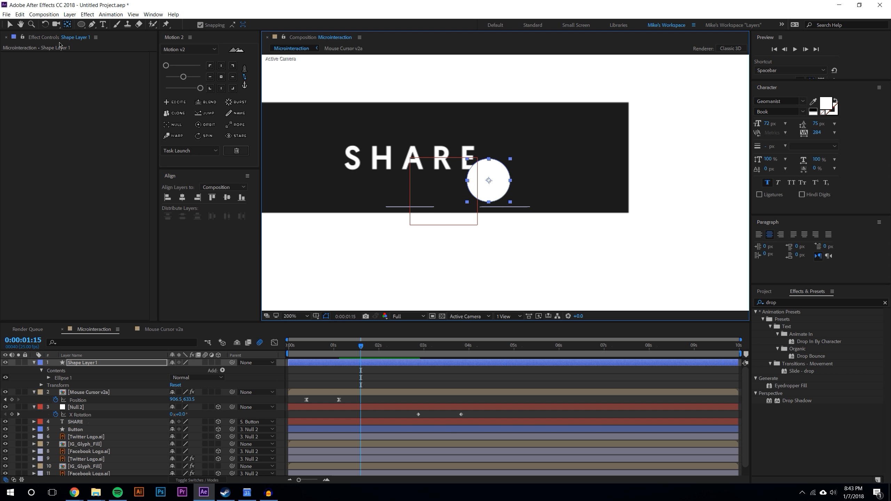
key(v)
scroll(481, 174, up, 2)
drag(473, 180, 442, 150)
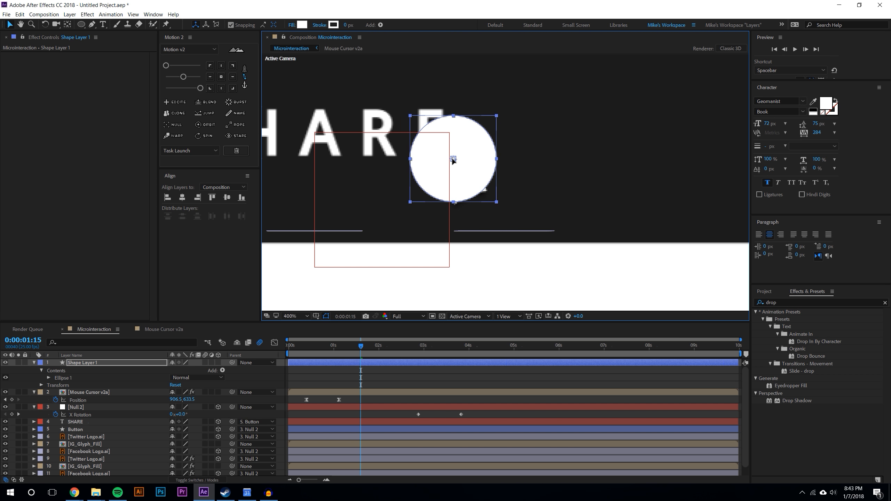
Move the circle's shape layer below the mouse cursor layer
drag(83, 363, 94, 404)
click(392, 397)
drag(324, 346, 373, 350)
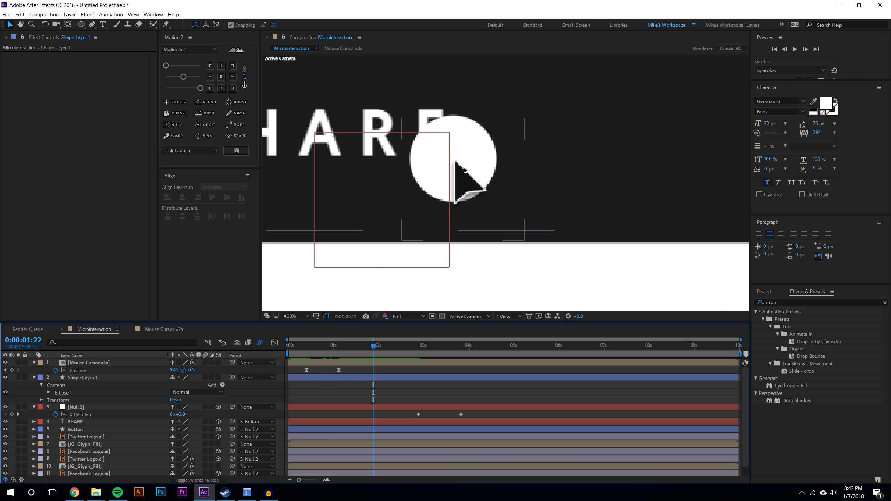
click(463, 123)
click(105, 378)
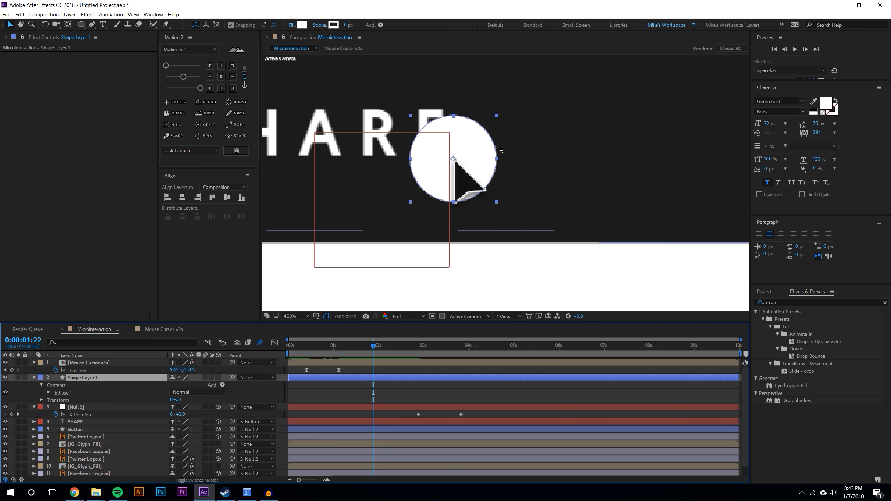
Set the circle shape layer's opacity to 45%
scroll(456, 162, up, 2)
drag(358, 141, 509, 204)
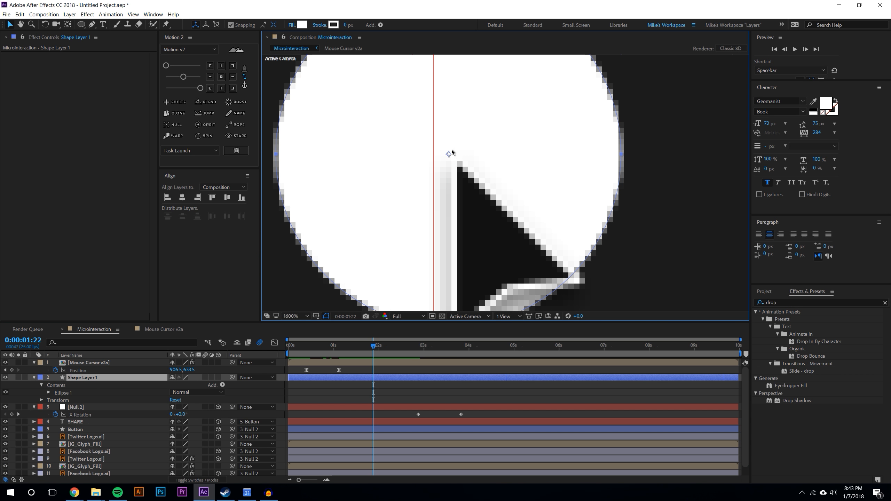
scroll(407, 204, down, 1)
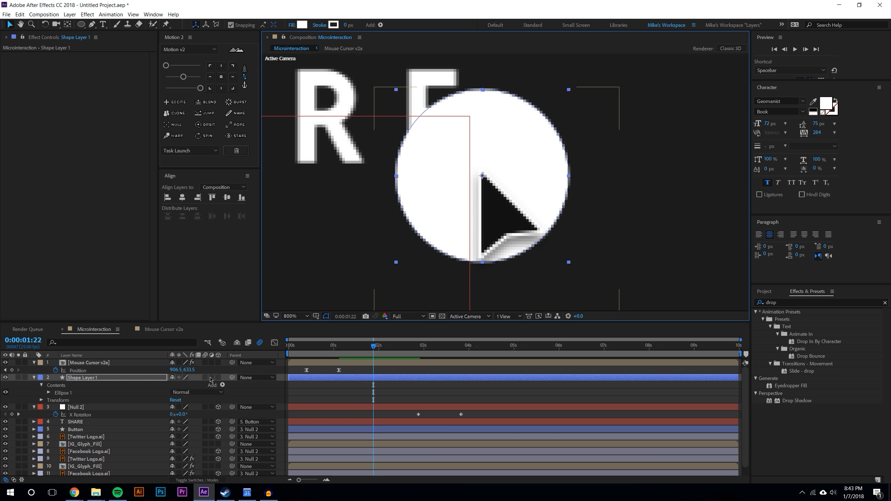
key(t)
drag(174, 385, 140, 388)
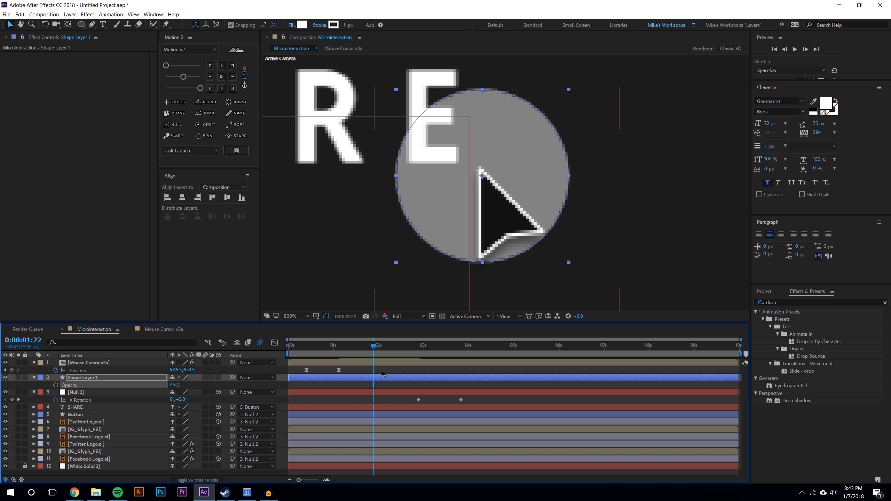
Add keyframes to the circle shape layer with scale at 0% and opacity at 45%
key(s)
click(56, 385)
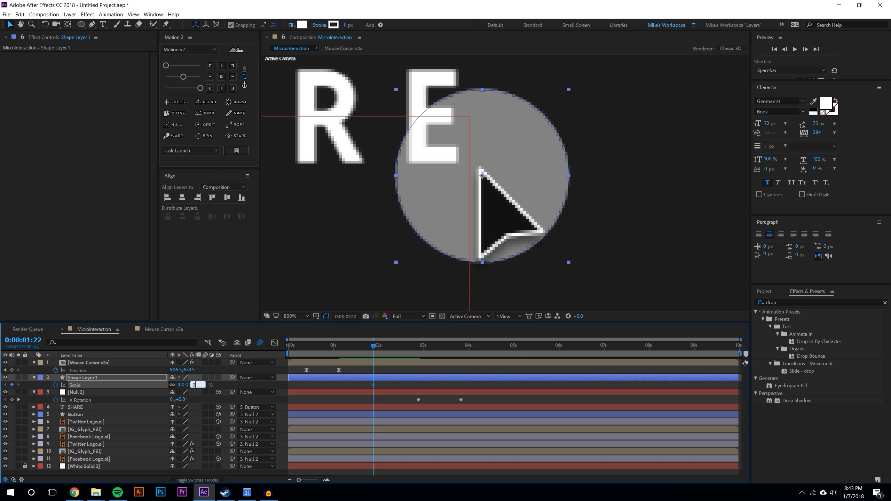
key(Return)
key(t)
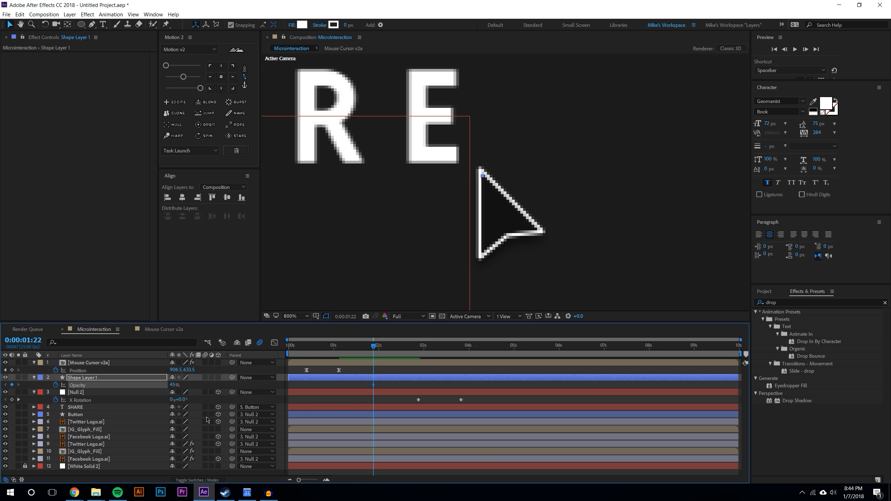
key(shift+s)
key(space)
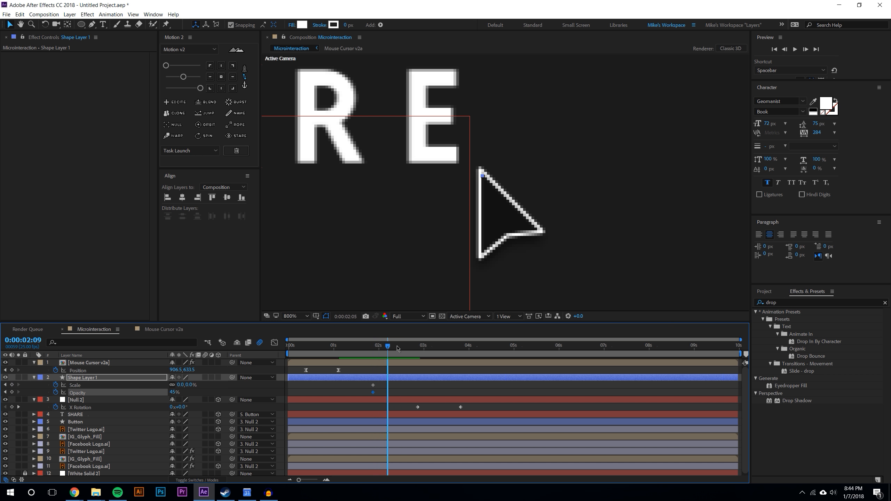
At 2:12 keyframe the circle's scale at 100% and opacity at 0%, then ease the selected keyframes
drag(188, 385, 225, 378)
drag(175, 396, 154, 395)
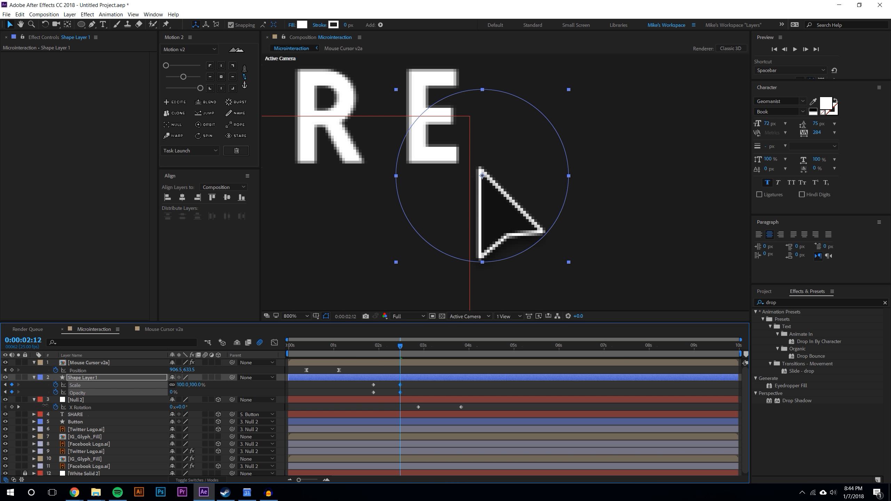
drag(361, 384, 407, 393)
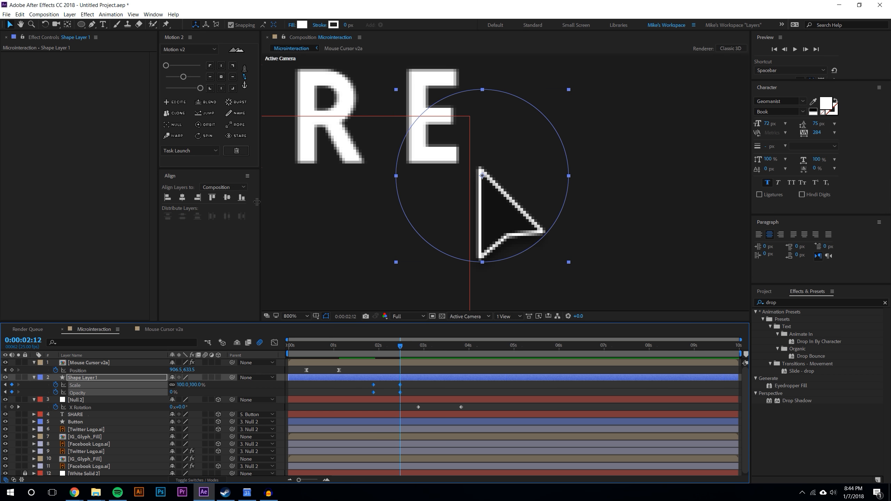
key(F9)
Apply Easy Ease to the circle's scale keyframes through the Keyframe Assistant
click(79, 393)
click(274, 343)
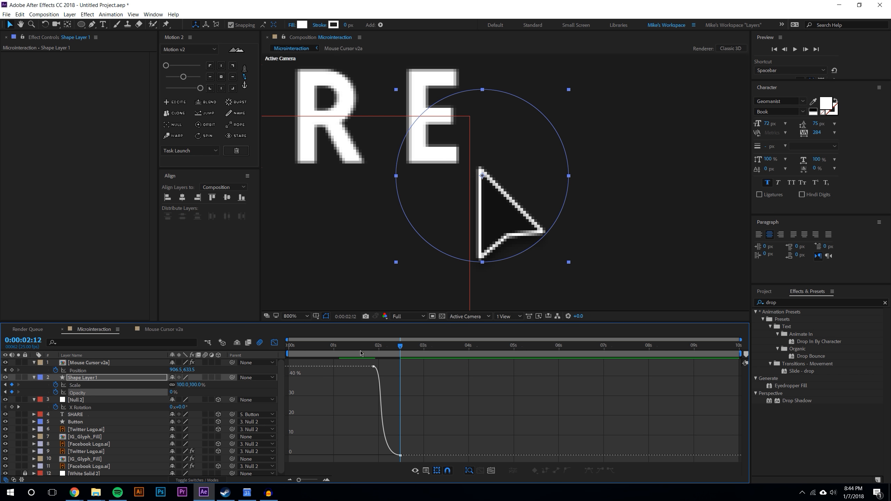
click(274, 342)
click(434, 394)
drag(364, 385, 403, 387)
right_click(400, 387)
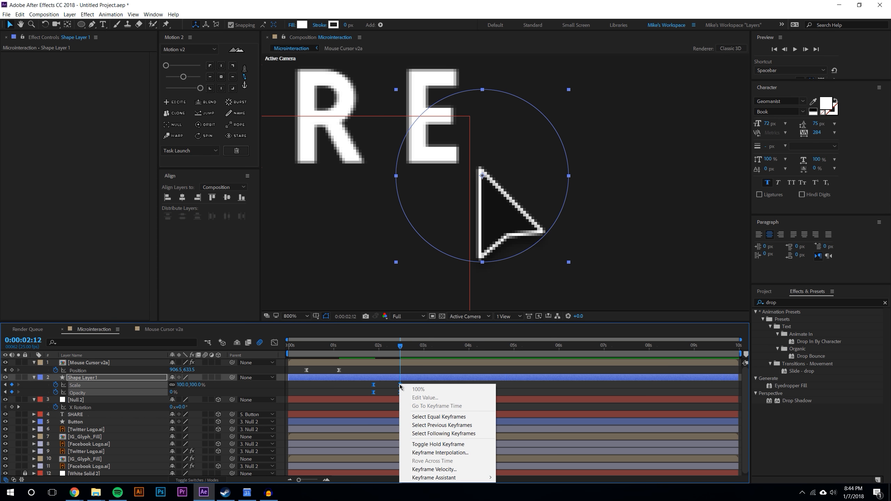
mouse_move(488, 481)
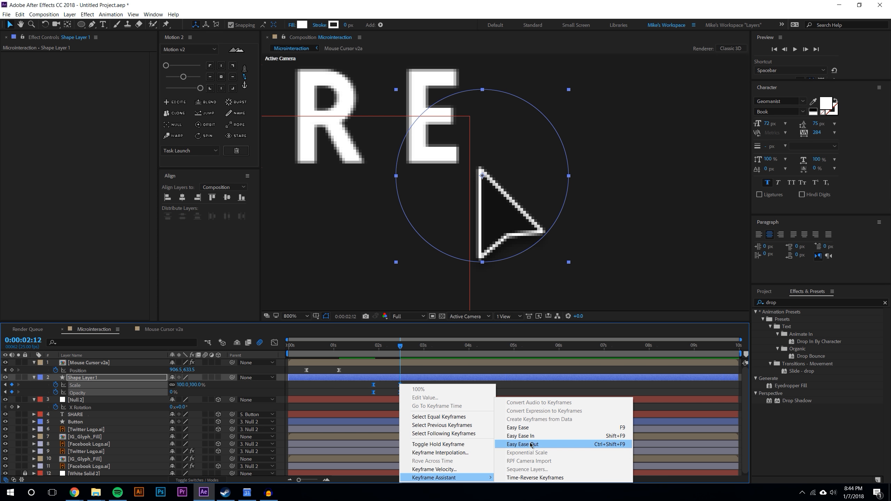
click(528, 428)
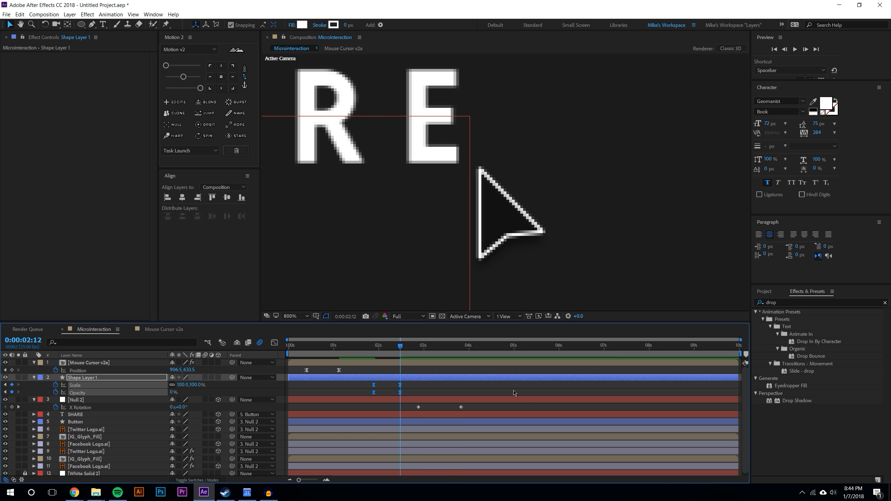
Inspect the circle's scale curve in the Graph Editor and preview the ripple from 1:16
click(275, 343)
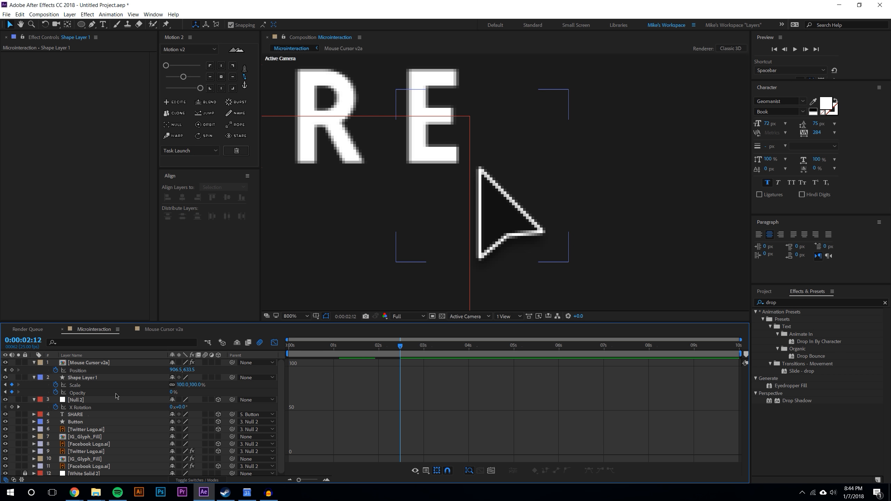
click(91, 386)
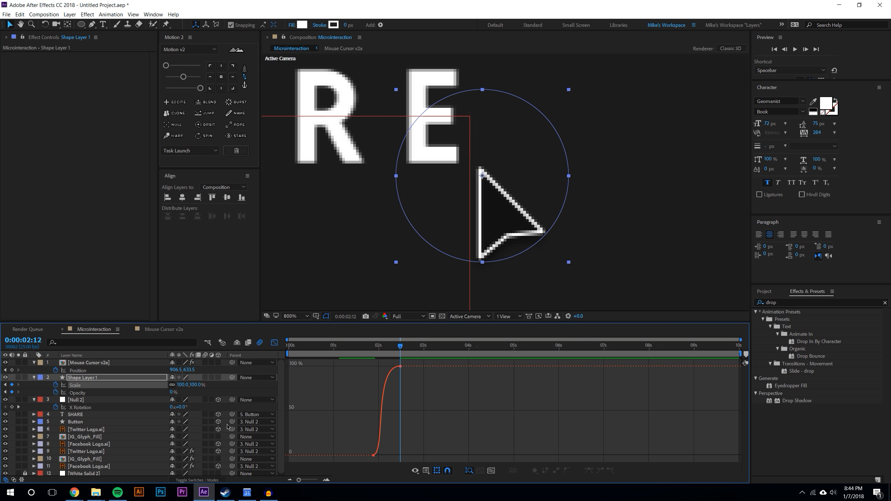
click(382, 434)
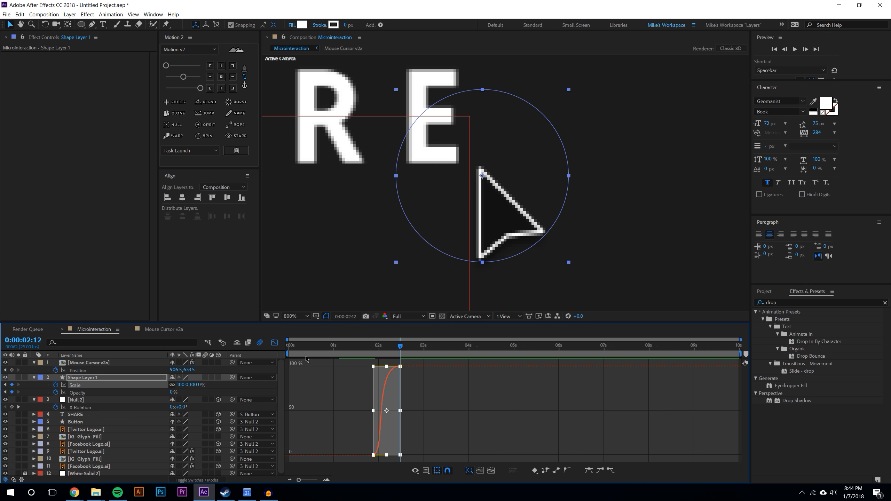
click(274, 342)
click(445, 384)
click(362, 345)
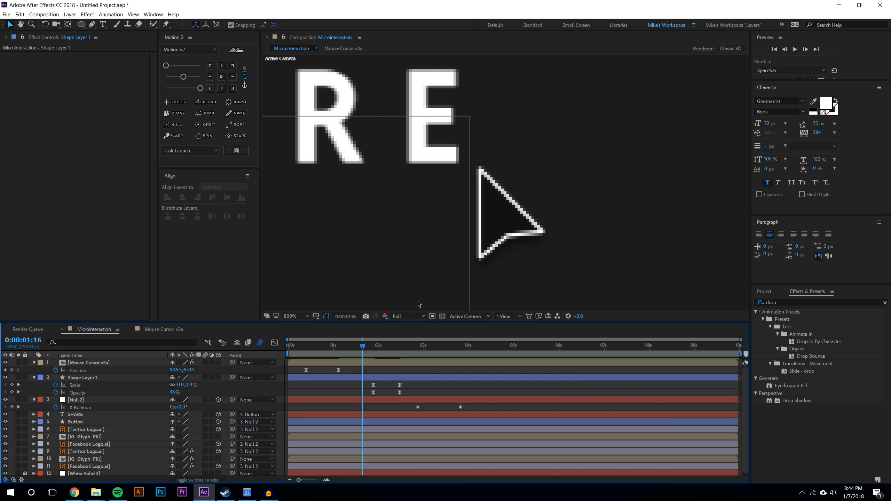
key(space)
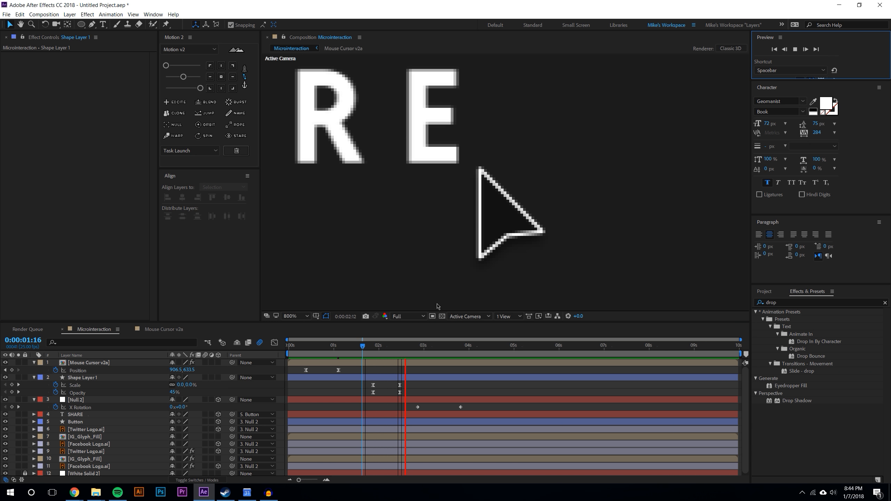
Move the Null 2 X Rotation keyframes earlier so the flip follows the click, and preview
scroll(411, 228, down, 1)
drag(379, 346, 399, 350)
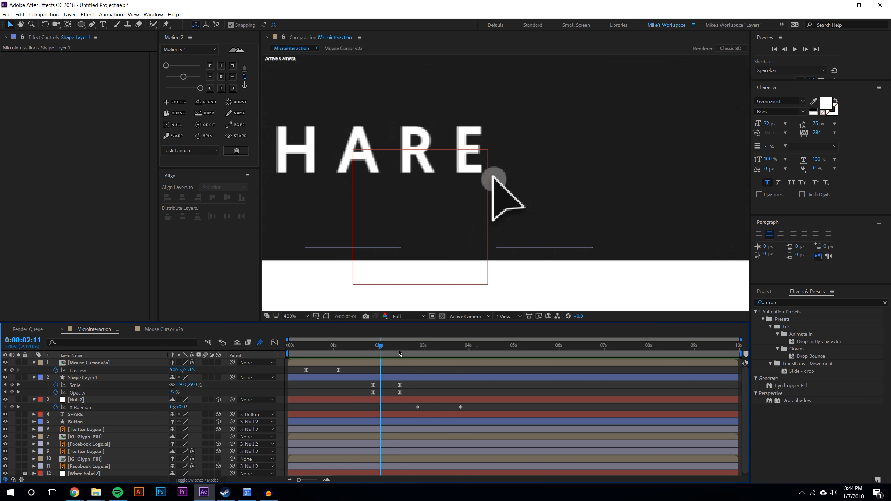
click(462, 407)
drag(461, 409, 419, 410)
click(196, 88)
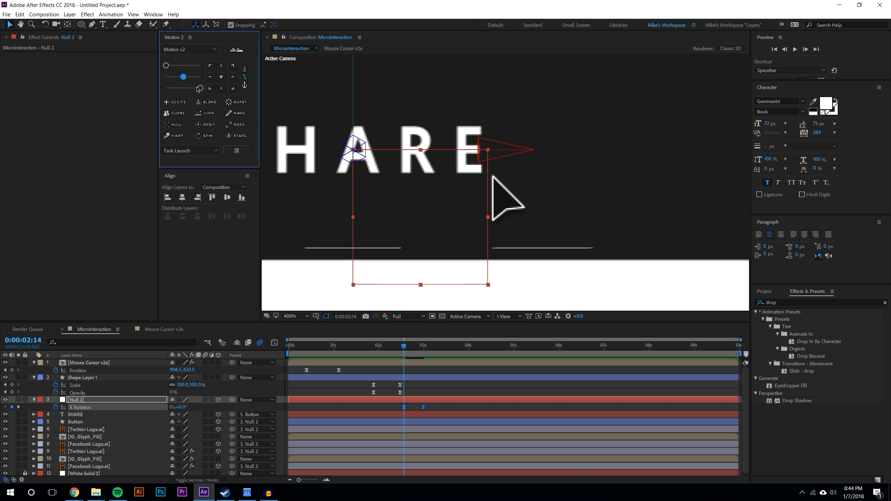
scroll(312, 115, down, 2)
drag(470, 156, 441, 145)
scroll(530, 179, up, 1)
scroll(441, 146, down, 1)
key(space)
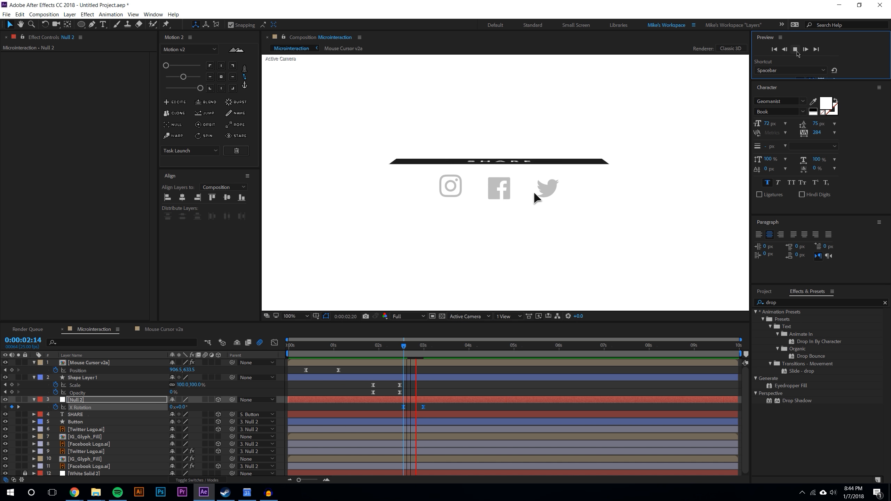
Scrub through the rotation to examine how the social icons flip
click(460, 407)
drag(403, 346, 453, 346)
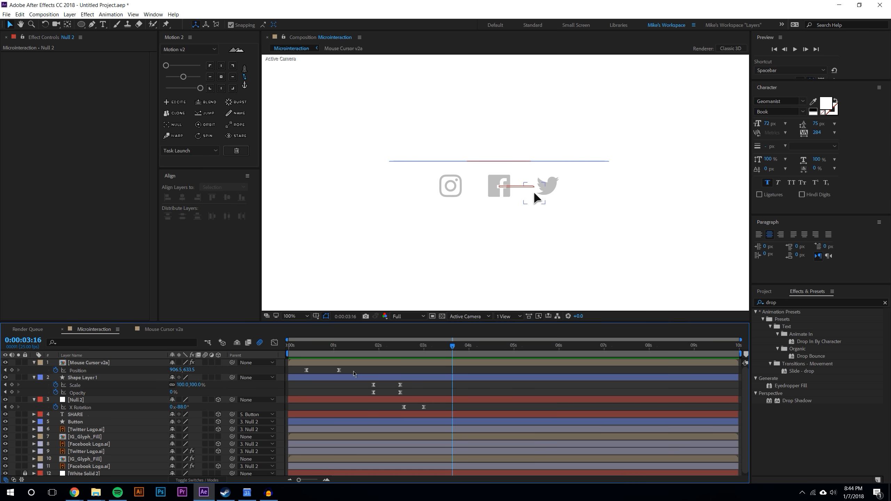
drag(397, 353, 438, 346)
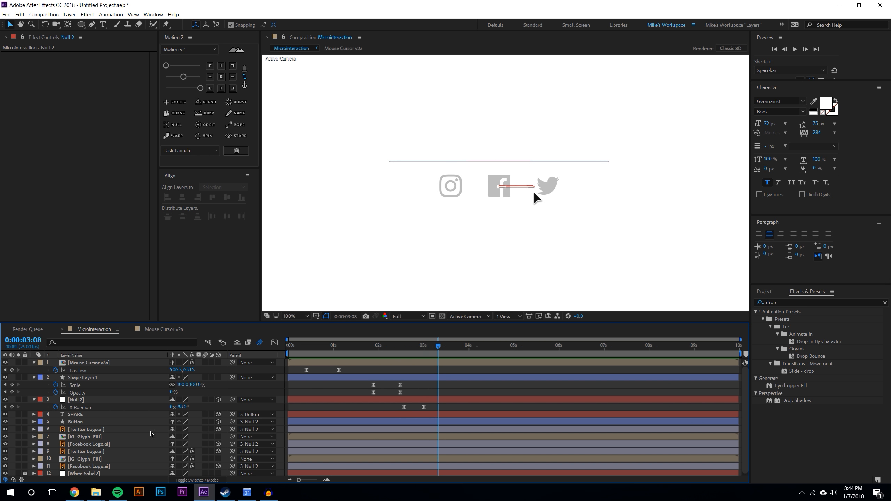
Select both IG_Glyph_Fill layers and parent them to Null 2
scroll(104, 461, down, 1)
click(84, 435)
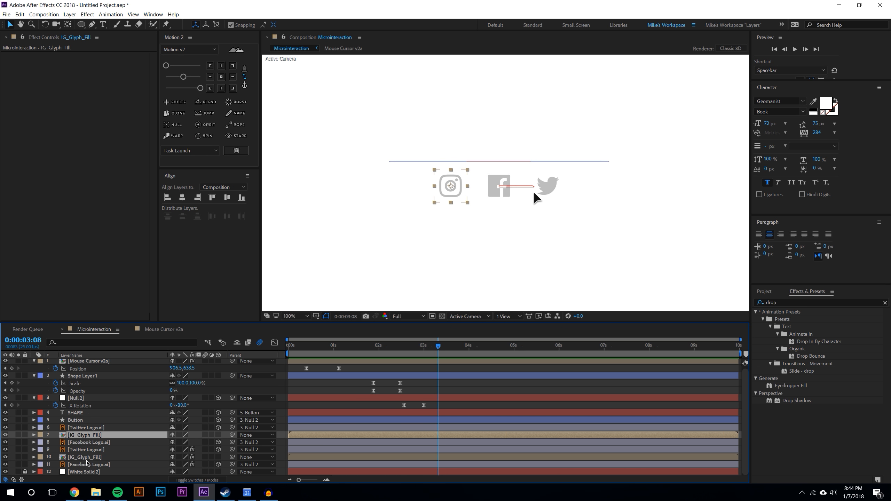
ctrl+click(88, 457)
drag(232, 435, 108, 399)
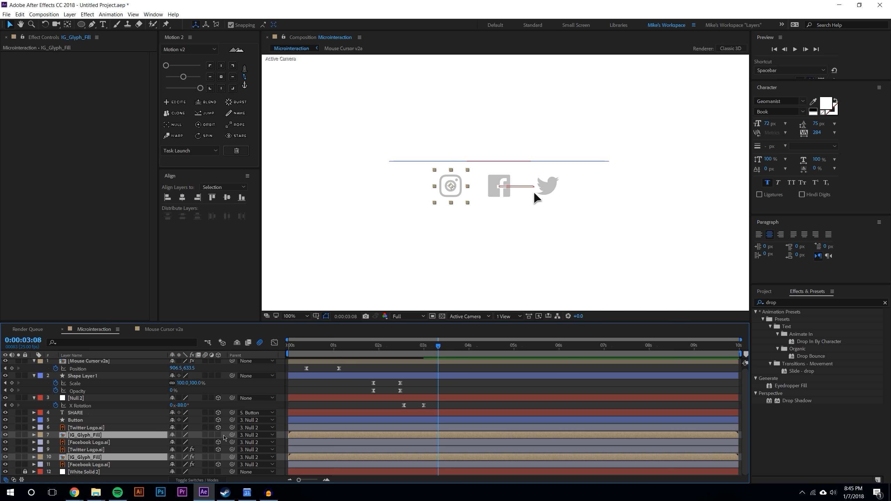
click(219, 435)
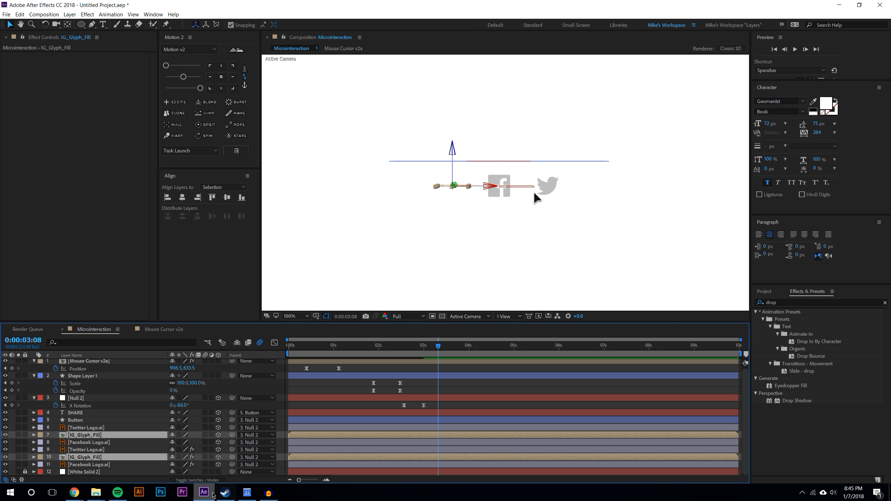
Turn on 3D for all layers and collapse transformations for the lower icon layers
scroll(214, 396, up, 1)
click(206, 363)
drag(207, 366, 211, 477)
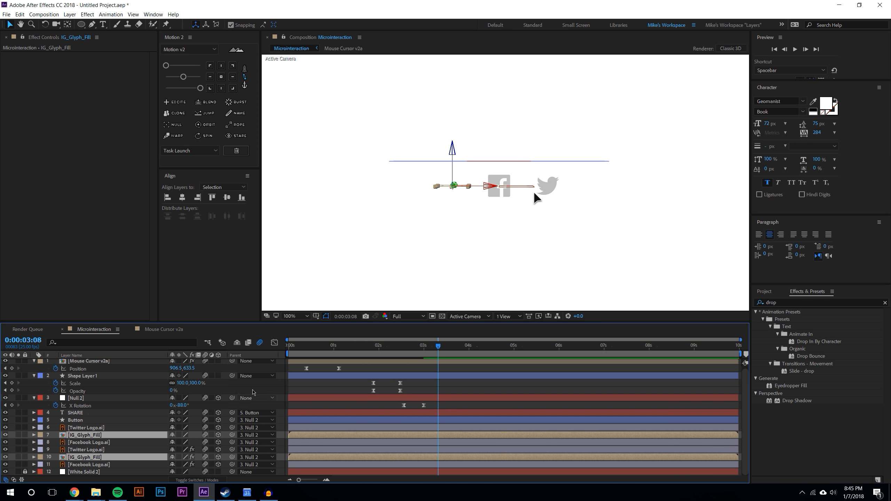
drag(180, 474, 181, 436)
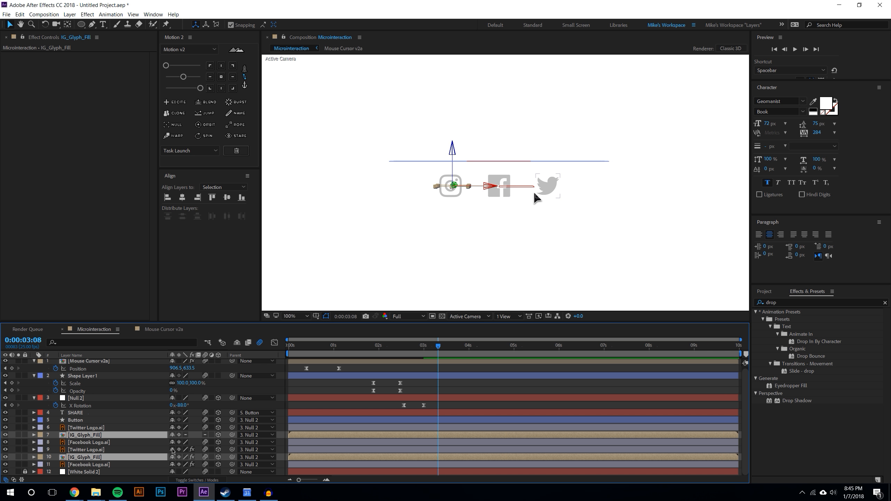
scroll(181, 381, up, 1)
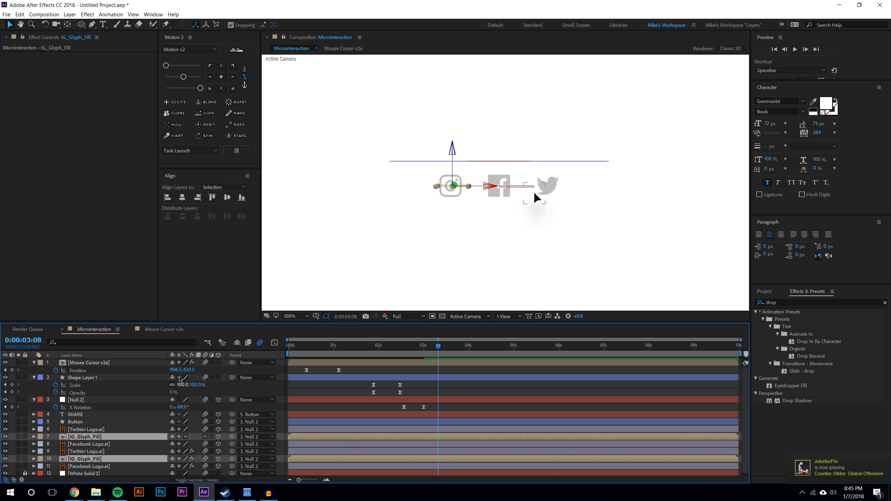
click(179, 364)
click(534, 192)
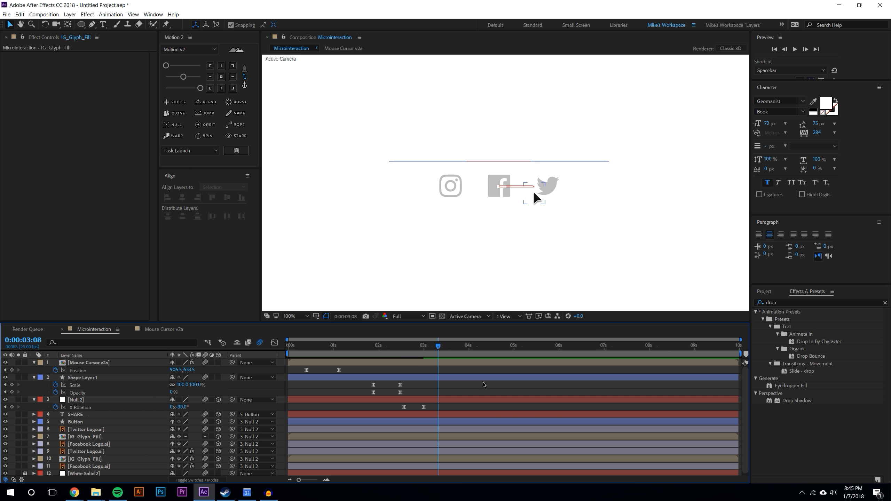
Open the IG_Glyph_Fill precomp, make its Gradient and Background layers 3D, and return to Microinteraction
drag(424, 346, 469, 348)
scroll(218, 437, down, 1)
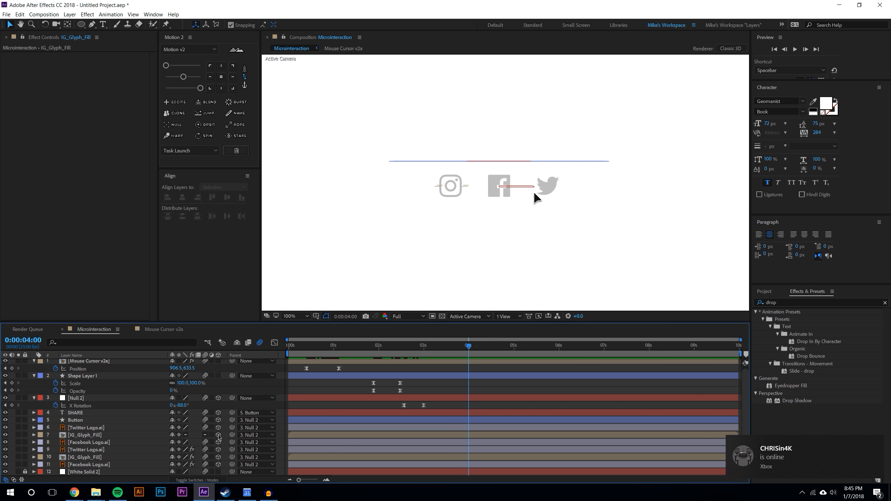
double_click(99, 458)
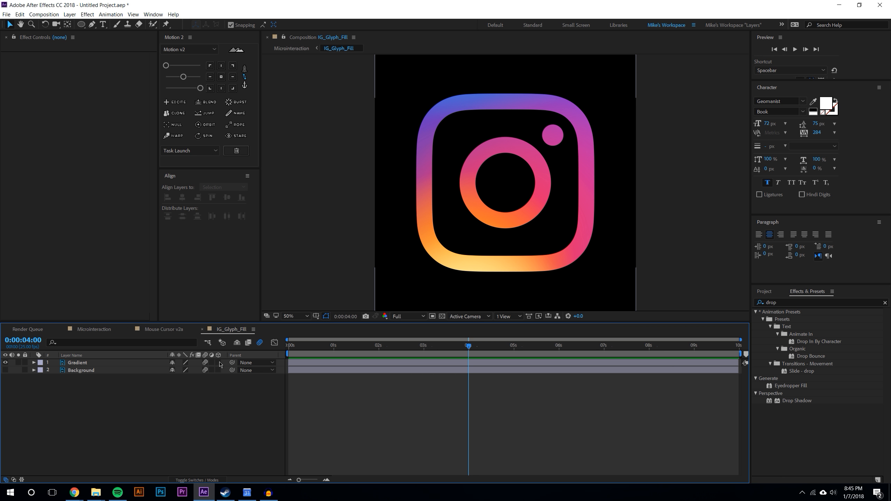
drag(220, 364, 219, 371)
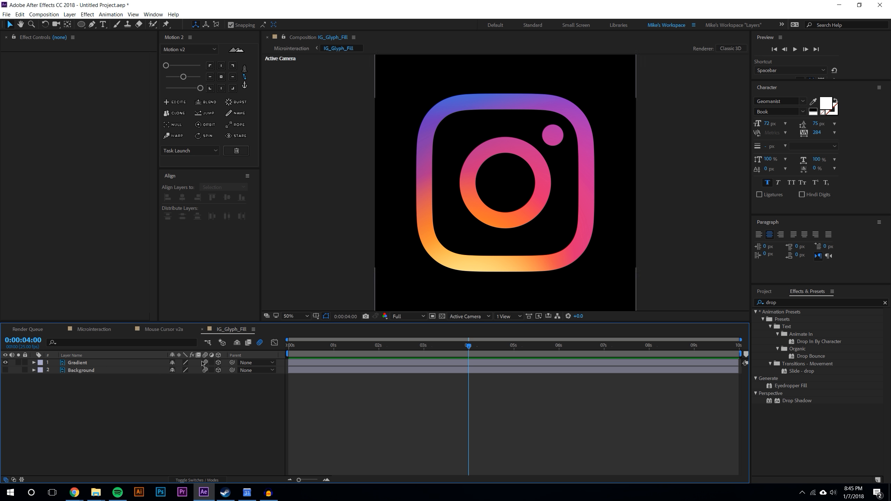
click(98, 330)
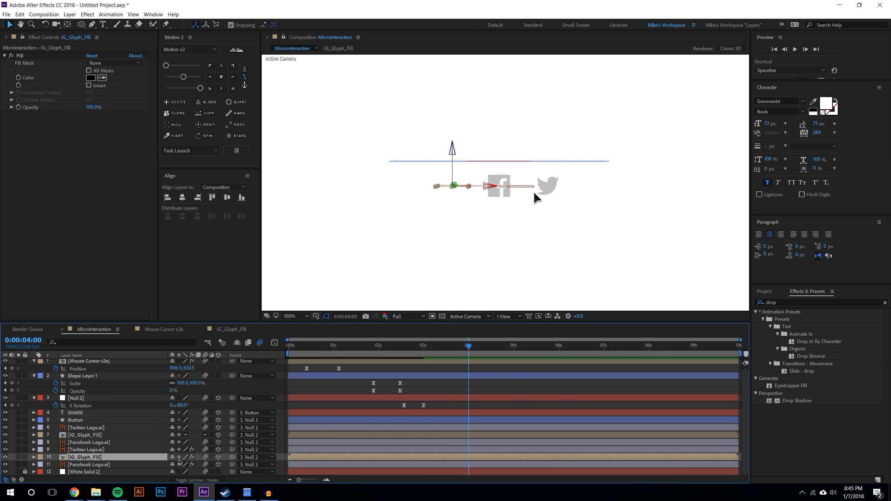
At 3:10 set the first IG_Glyph_Fill layer's X Rotation to 90°
click(458, 387)
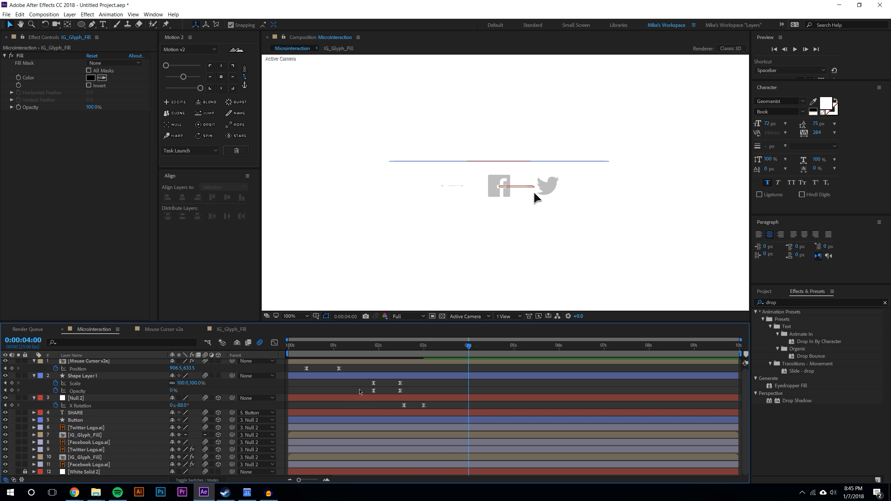
mouse_move(443, 347)
mouse_down()
mouse_move(396, 346)
mouse_move(441, 335)
mouse_up()
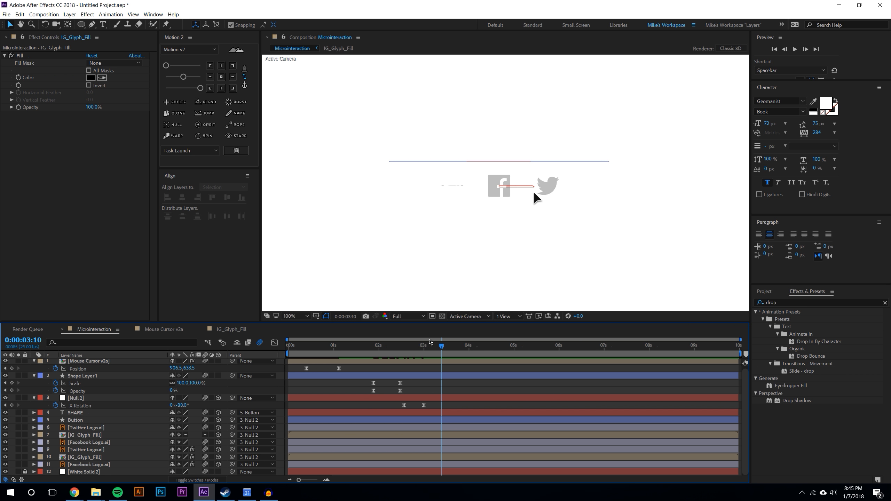
click(452, 186)
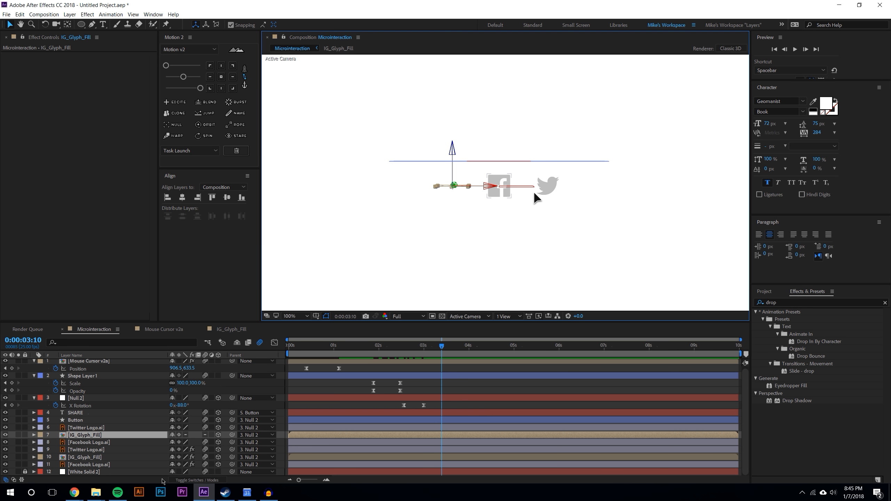
key(r)
drag(181, 450, 208, 445)
click(181, 450)
text(90)
key(Return)
scroll(140, 433, down, 2)
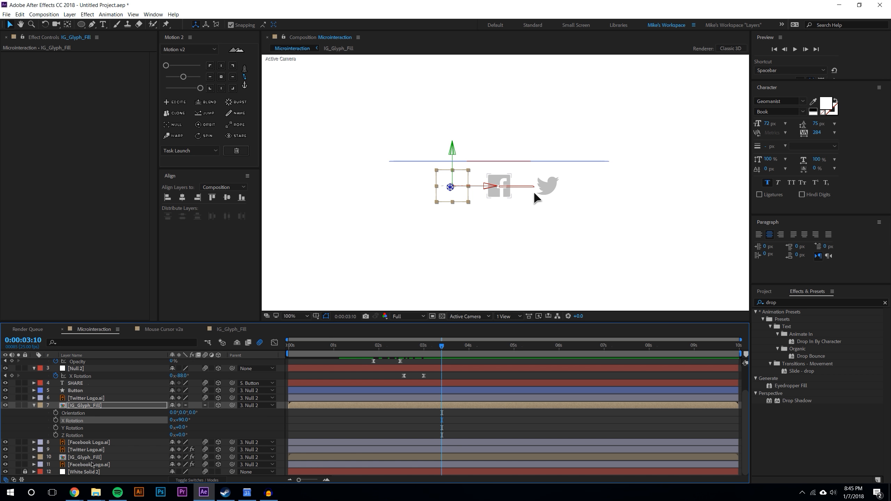
Set the second IG_Glyph_Fill layer's X Rotation to 90° as well
click(86, 457)
key(r)
text(90)
key(Return)
click(499, 227)
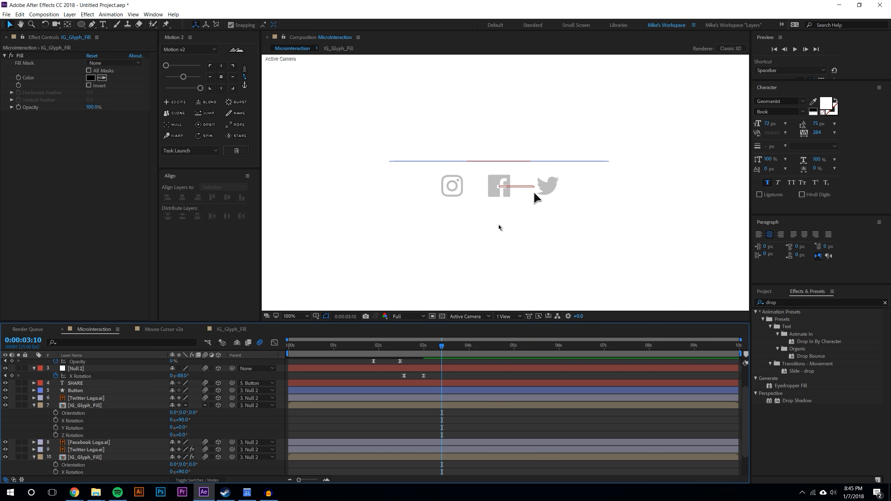
Collapse the layer properties, select both IG_Glyph_Fill layers and show their Position properties
click(44, 404)
click(35, 429)
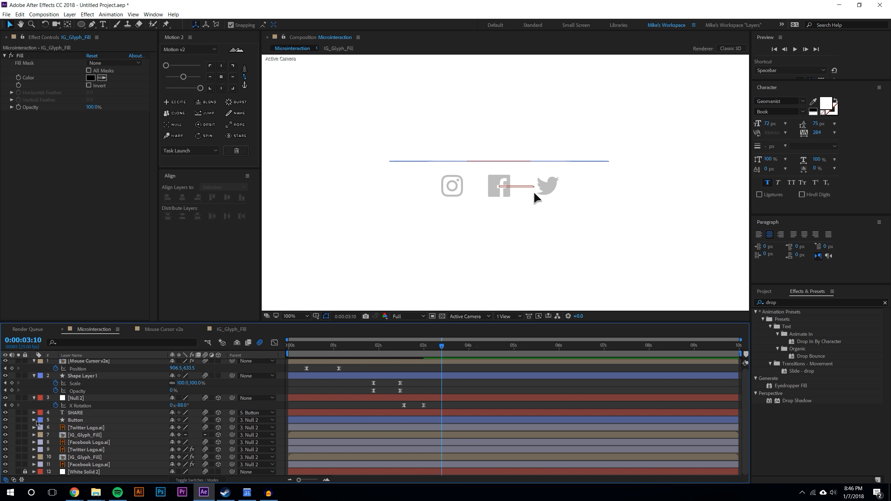
click(436, 374)
drag(352, 346, 449, 338)
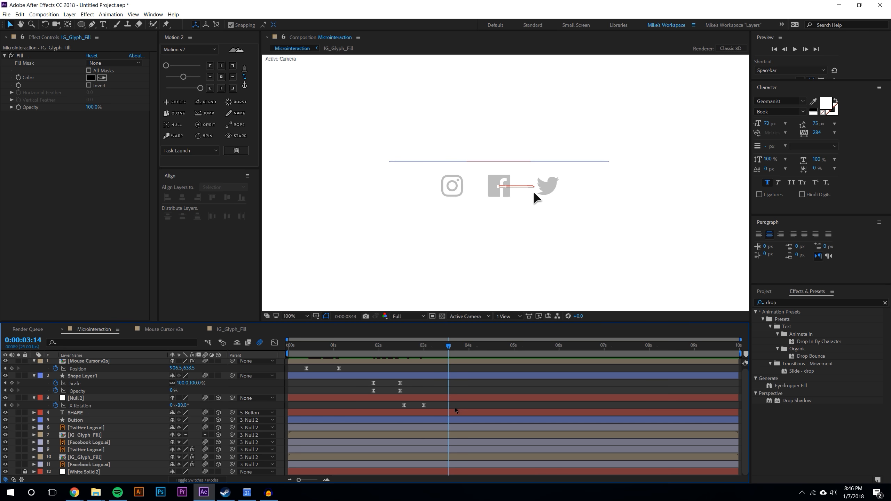
click(101, 435)
ctrl+click(101, 457)
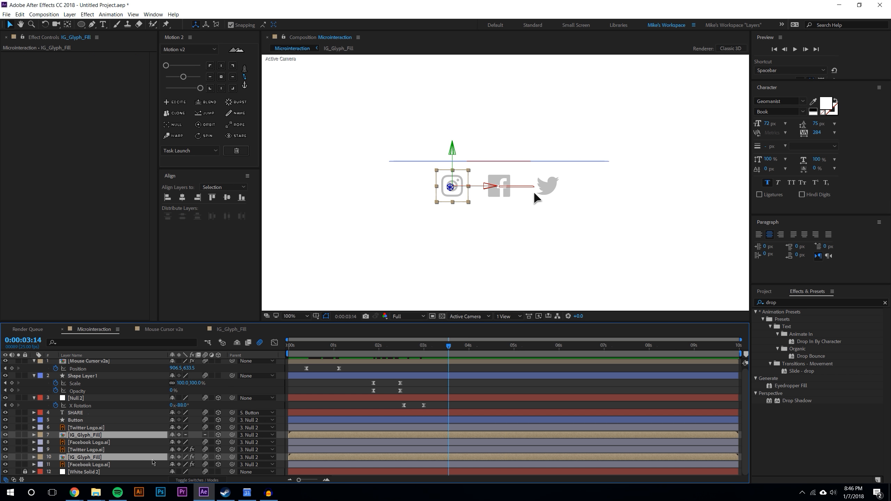
key(p)
click(130, 450)
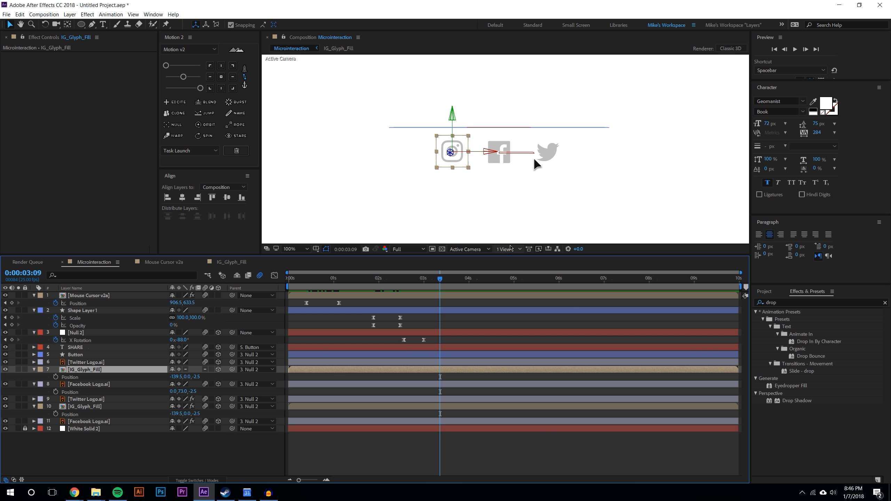
In a two-view Top layout, move both IG_Glyph_Fill layers to position -139.5, 72.5, -2.5
drag(511, 255, 511, 290)
click(510, 284)
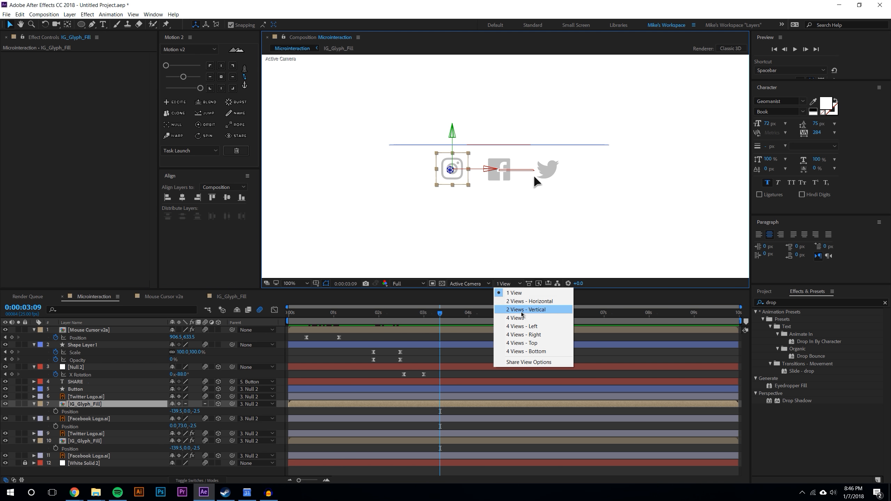
click(536, 301)
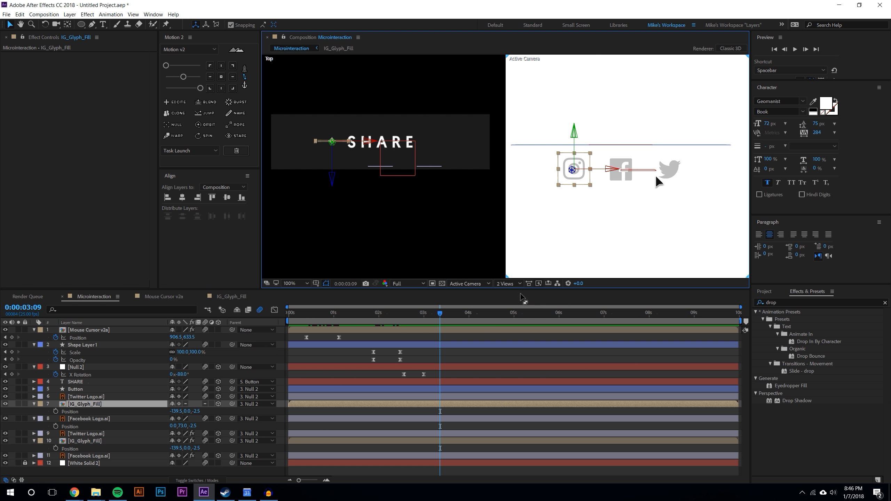
scroll(313, 155, up, 2)
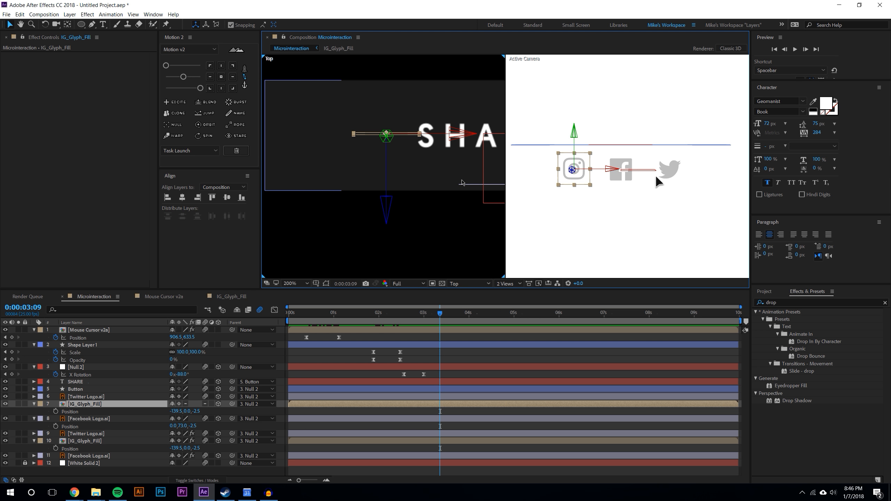
shift+click(87, 441)
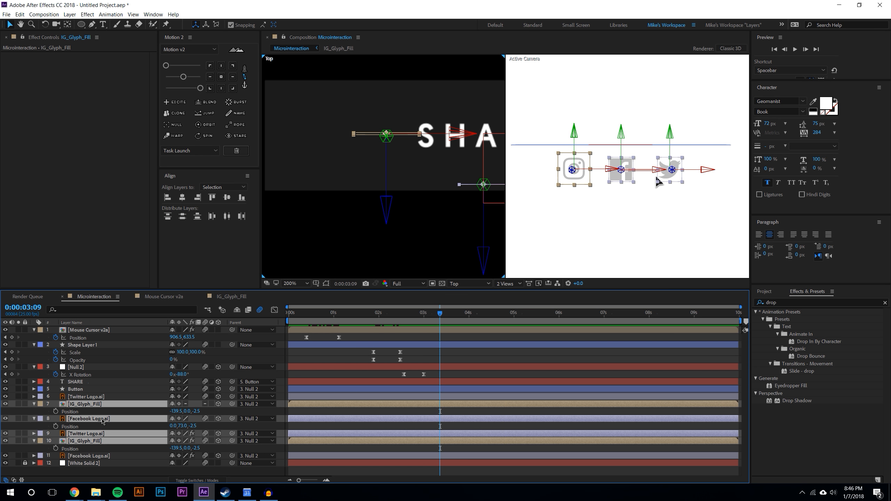
click(112, 404)
ctrl+click(91, 441)
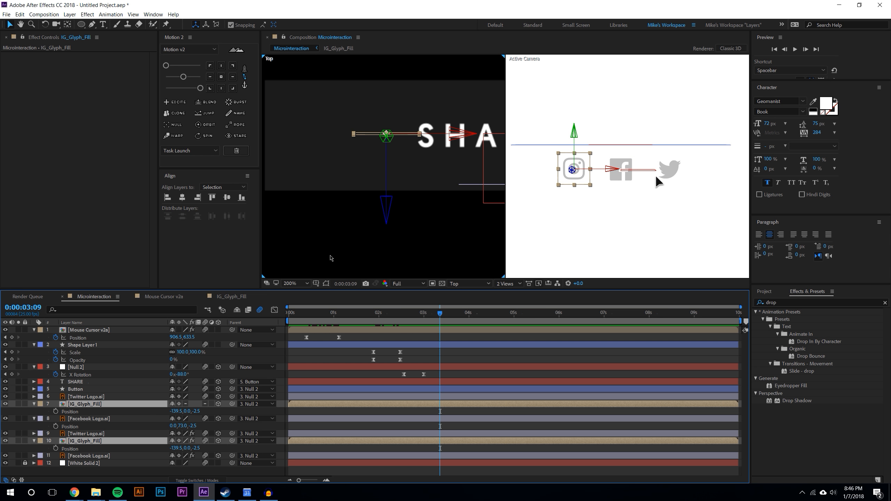
drag(386, 205, 388, 254)
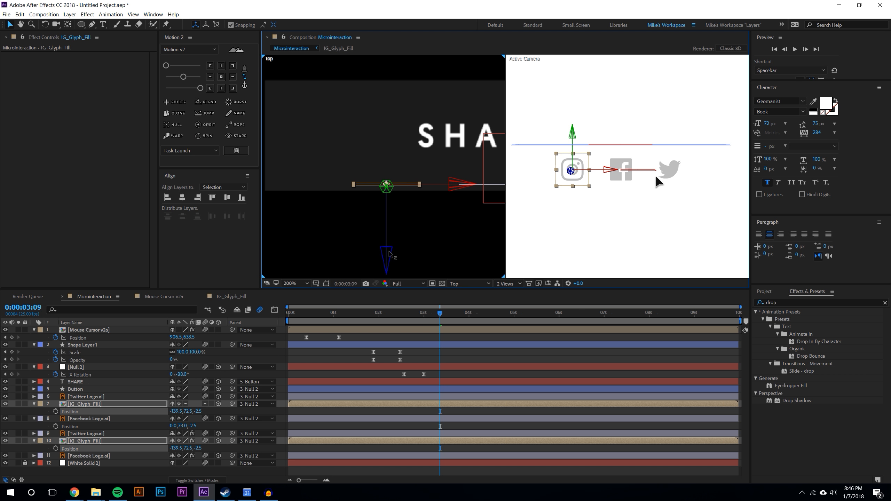
Return the composition viewer to a single Active Camera view
key(comma)
click(455, 452)
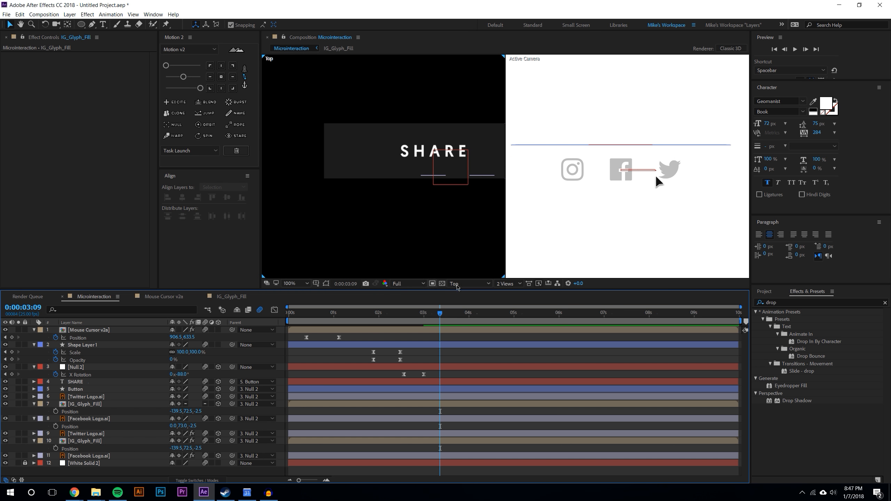
click(507, 284)
click(516, 294)
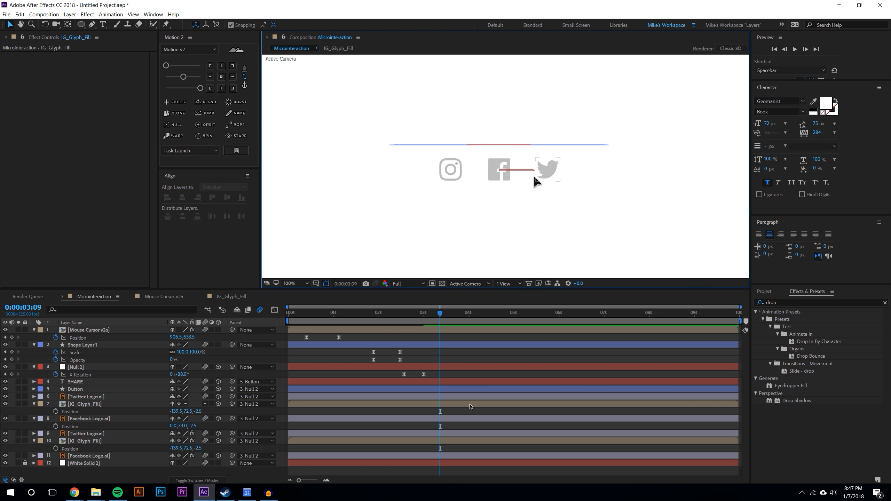
At 3:18, add a Position keyframe to the Mouse Cursor v2a layer
drag(360, 312, 443, 317)
drag(378, 313, 465, 303)
scroll(548, 184, up, 1)
drag(555, 181, 514, 194)
drag(432, 314, 456, 312)
click(88, 331)
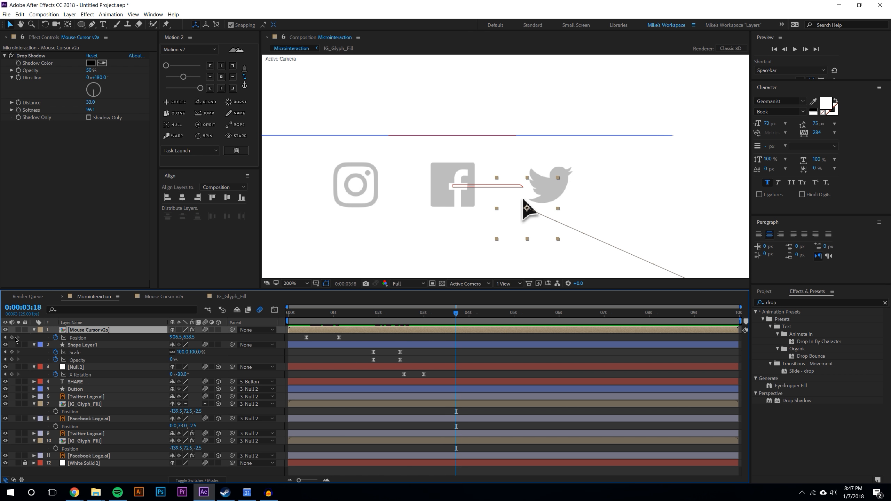
click(12, 337)
Animate the cursor moving onto the Twitter icon around 4:06, then onto the Facebook icon at 4:20
drag(456, 314, 467, 314)
drag(527, 208, 554, 195)
drag(467, 313, 479, 314)
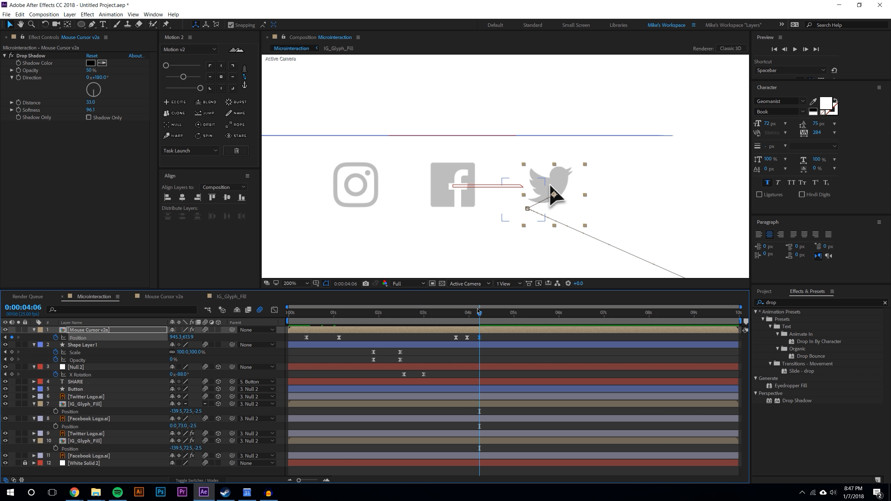
drag(487, 315, 505, 314)
drag(557, 195, 447, 202)
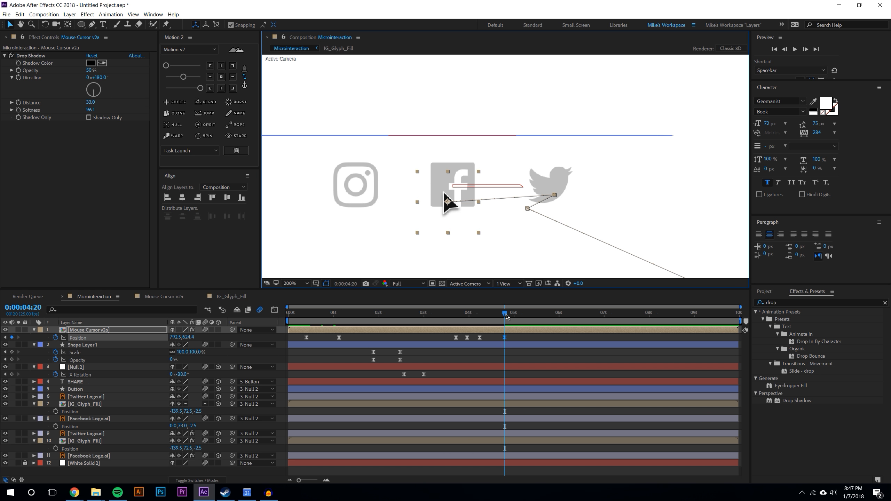
Try moving the cursor onto the Instagram icon at 5:00, then delete that keyframe
drag(506, 317, 517, 317)
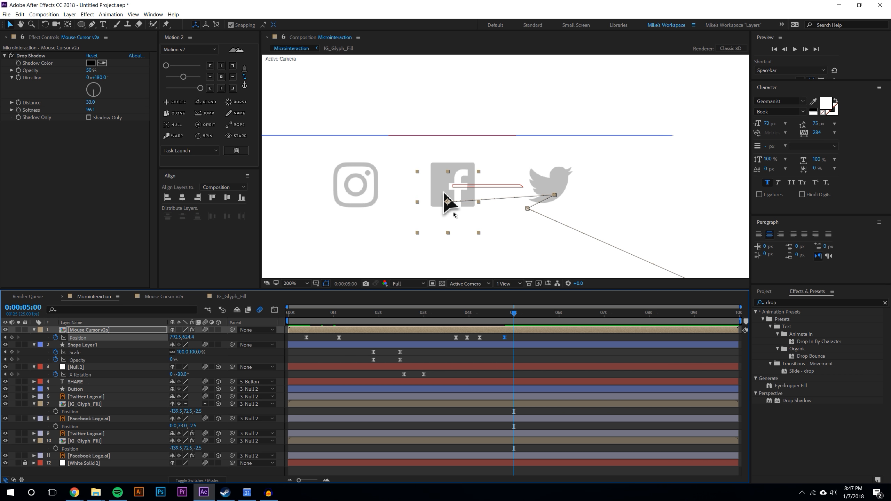
drag(445, 204, 346, 211)
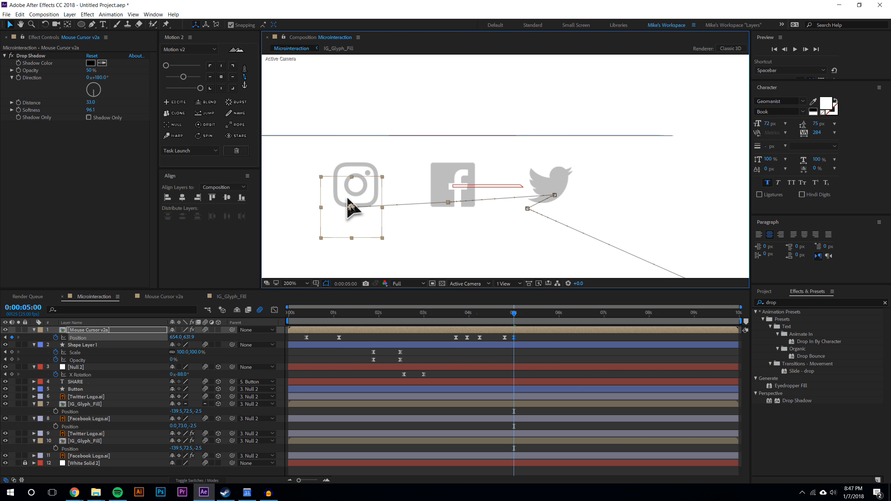
click(529, 354)
drag(442, 312, 515, 306)
click(514, 338)
key(Delete)
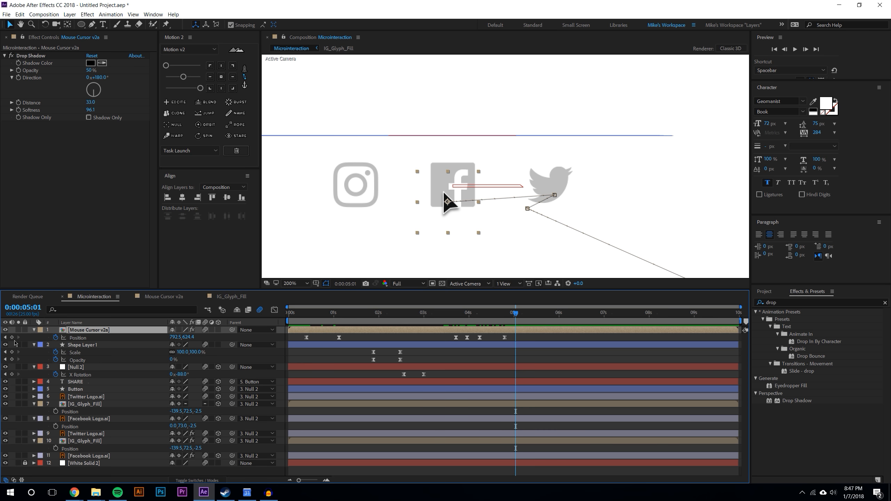
Add a hold Position keyframe at 5:01 and move the cursor onto the Instagram icon at 5:15
click(11, 337)
drag(517, 317, 541, 313)
drag(447, 203, 344, 203)
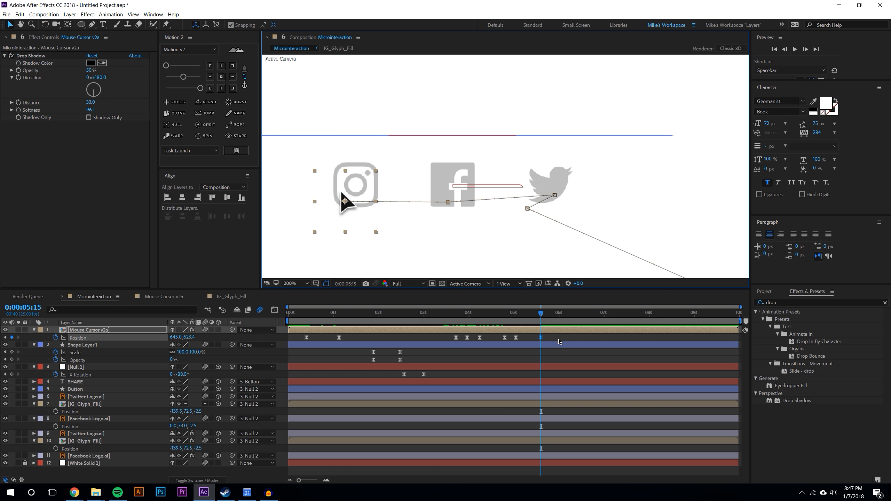
Step forward to 5:22 and add another cursor Position keyframe there
key(F2)
key(Page_Down)
key(Page_Down)
key(Page_Down)
key(Page_Down)
key(Page_Down)
key(Page_Down)
key(Page_Down)
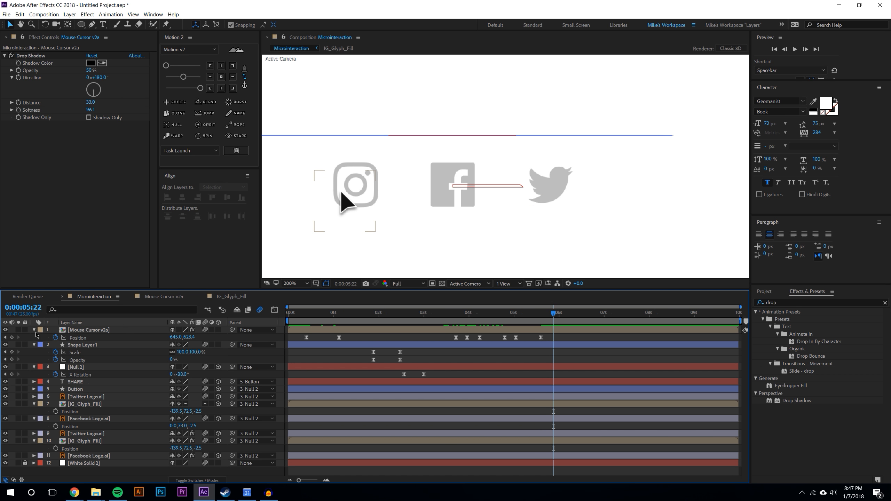
click(12, 337)
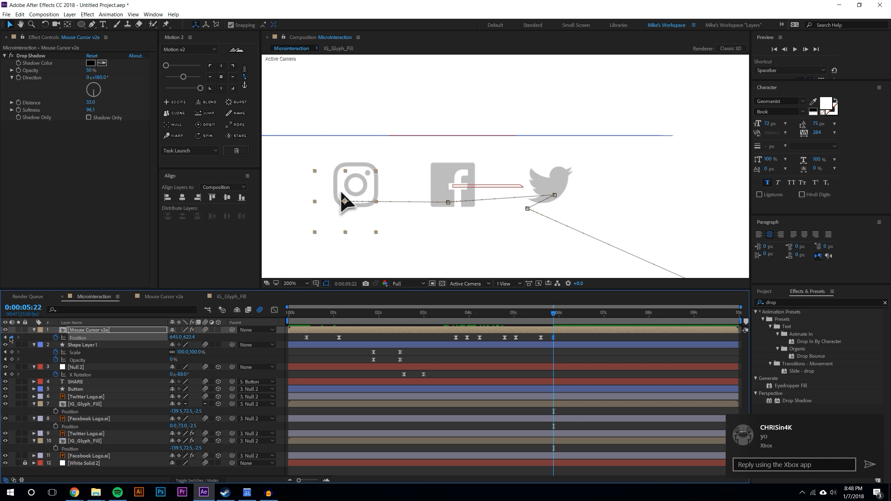
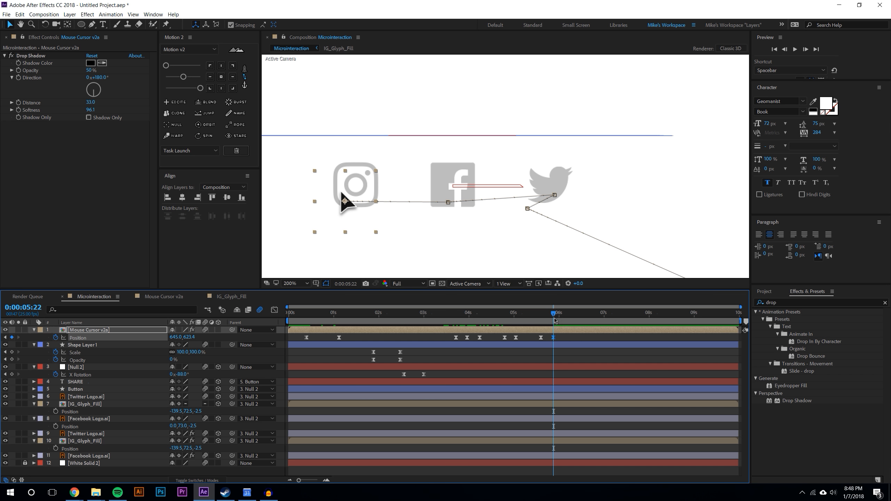
At about 6:05, move the cursor down off the Instagram icon to add a Position keyframe, then preview the animation
drag(561, 316, 568, 314)
key(comma)
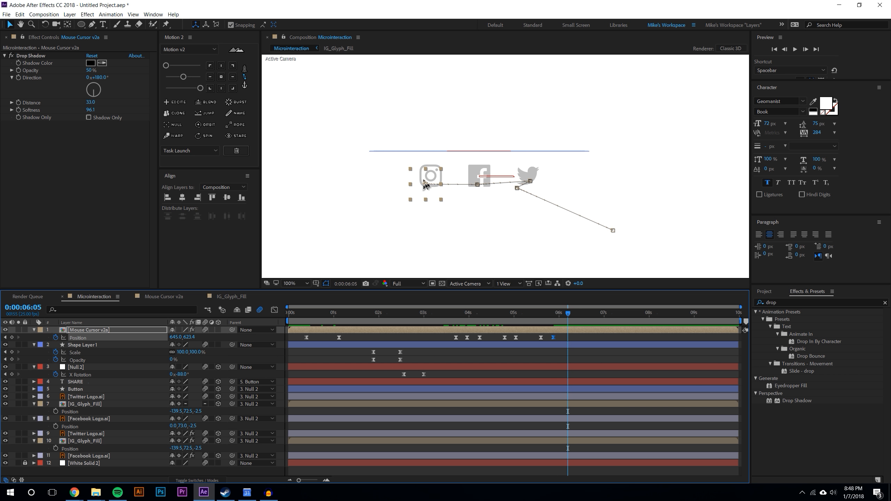
drag(425, 185, 421, 228)
click(601, 352)
click(452, 314)
key(space)
click(795, 49)
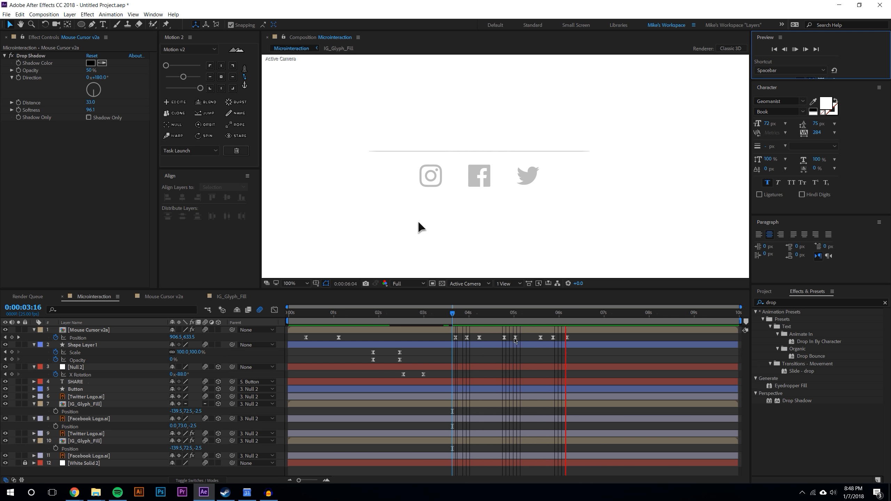
Select the cursor's Position keyframes from about 4 s onward, shift them later in time, and preview
click(461, 315)
drag(445, 338, 580, 344)
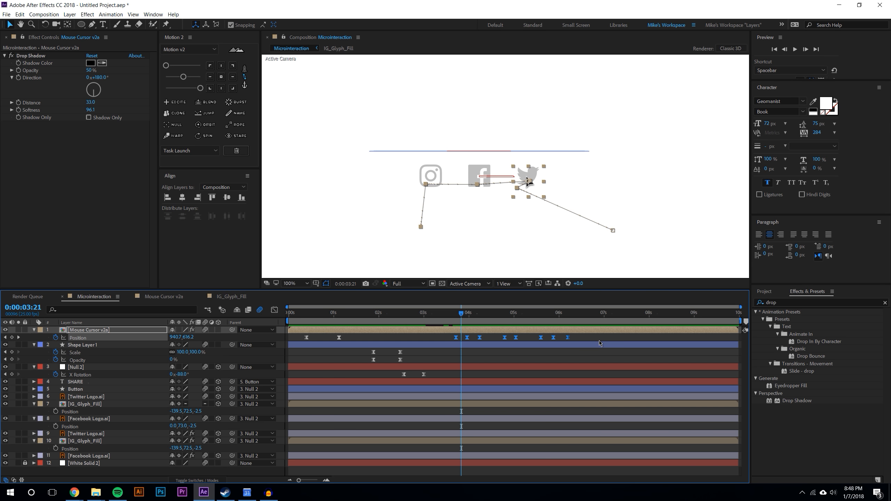
drag(579, 338, 620, 338)
click(597, 360)
click(796, 50)
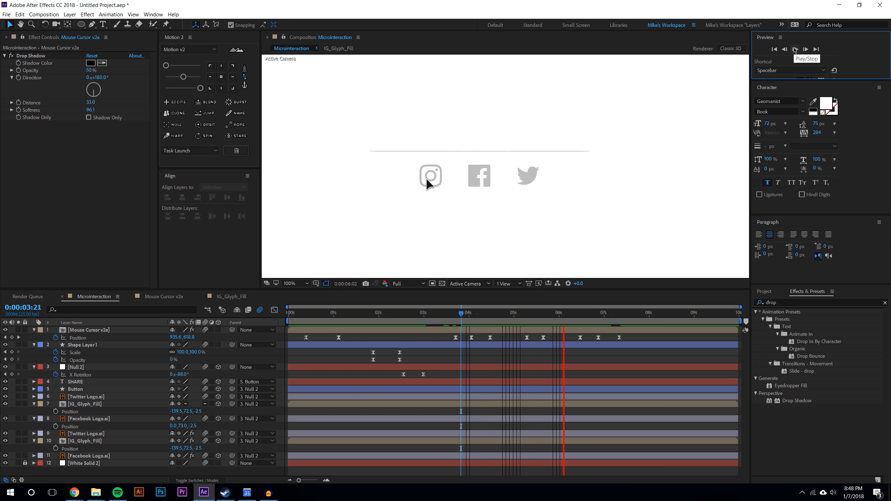
key(space)
Move the cursor's last Position keyframe slightly later and preview, parking the playhead at 6:22
drag(620, 338, 636, 338)
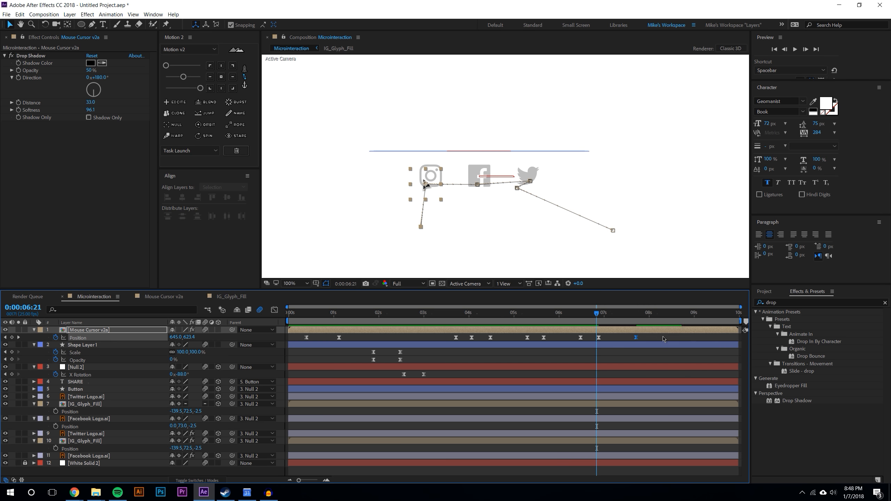
click(795, 49)
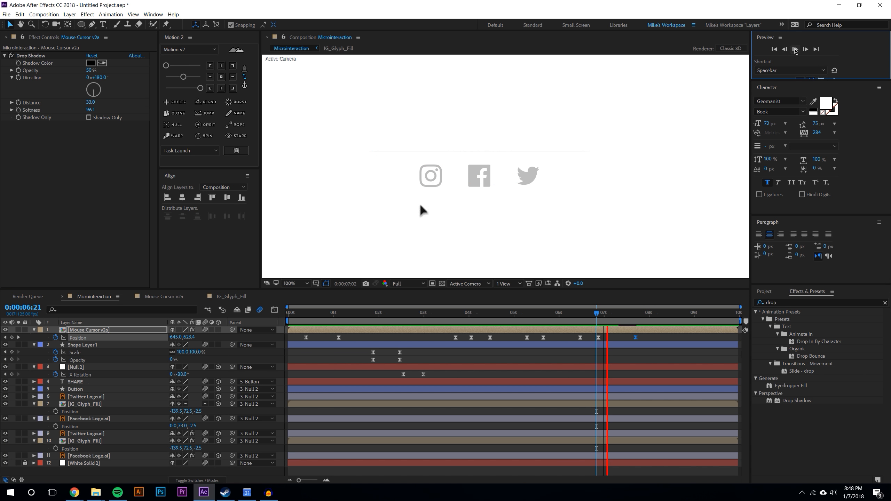
drag(599, 315, 622, 312)
key(j)
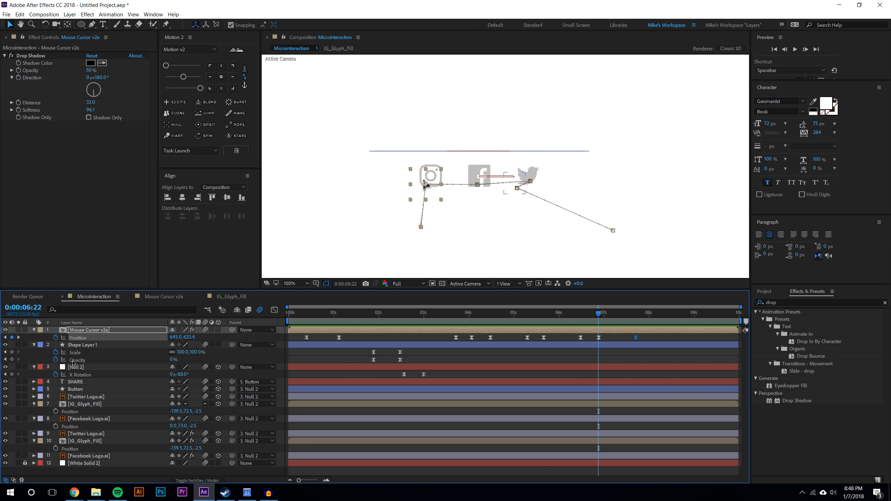
Paste the Null 2 X Rotation keyframes at 6:22 so the button flips back to SHARE, then shift them slightly later
click(80, 367)
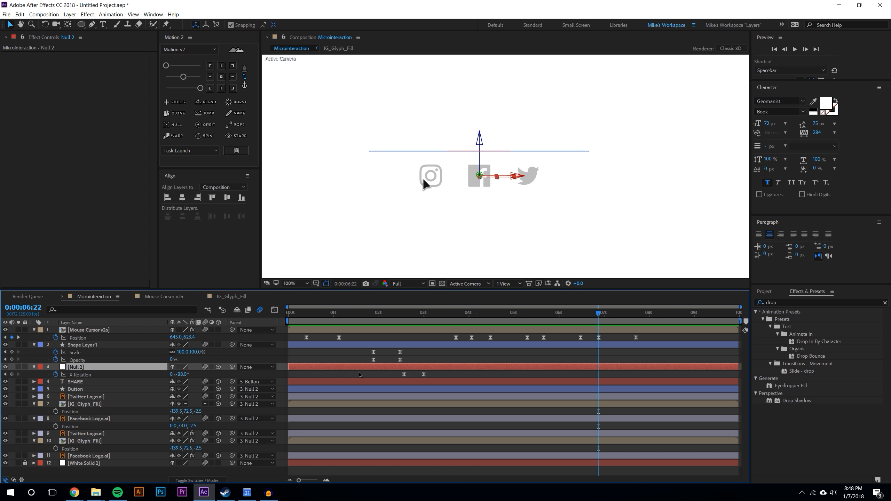
click(12, 375)
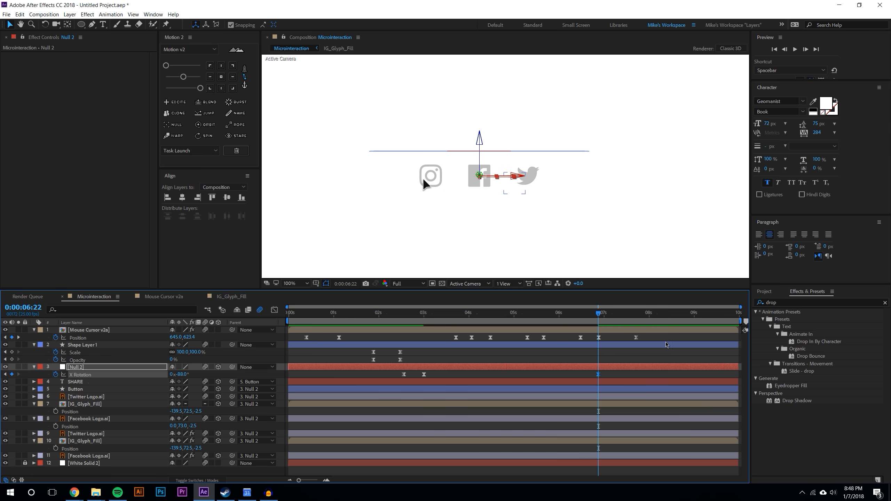
mouse_move(404, 378)
drag(396, 372, 440, 382)
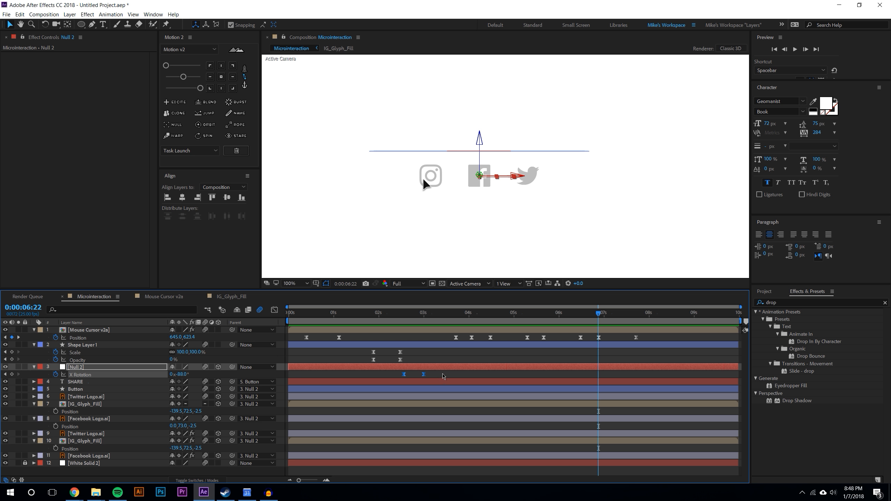
key(ctrl+v)
click(629, 376)
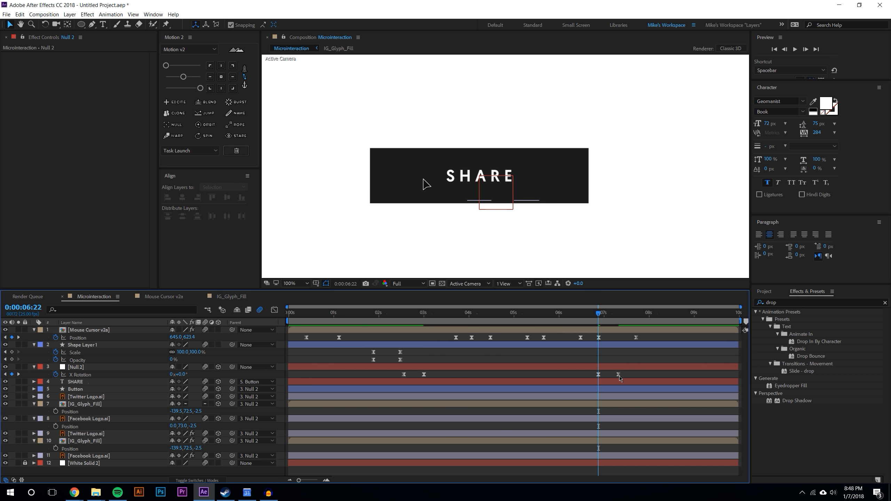
mouse_move(599, 376)
mouse_down()
mouse_move(622, 378)
mouse_move(600, 378)
mouse_up()
click(628, 377)
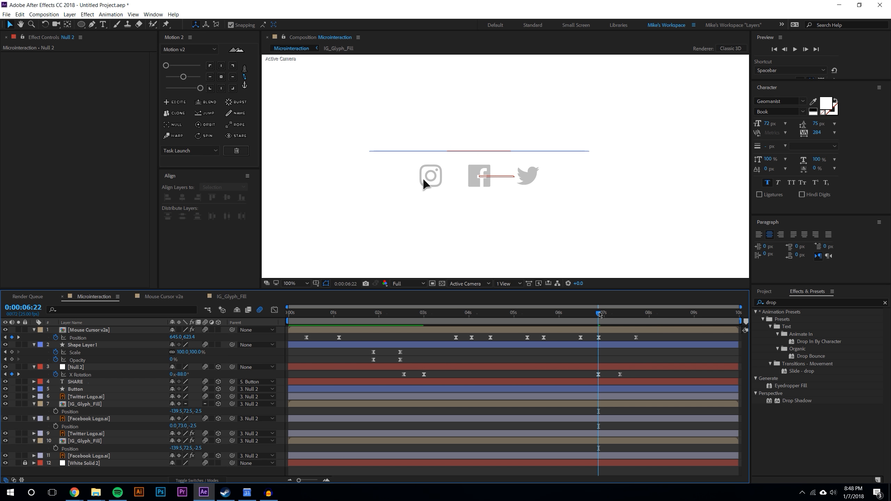
mouse_move(600, 311)
mouse_down()
mouse_move(624, 310)
mouse_move(560, 311)
mouse_move(630, 302)
mouse_move(600, 303)
mouse_move(613, 302)
mouse_up()
drag(589, 372, 634, 375)
click(626, 356)
At 8:04, move the cursor back out to the lower right and preview from the start
drag(613, 309, 656, 306)
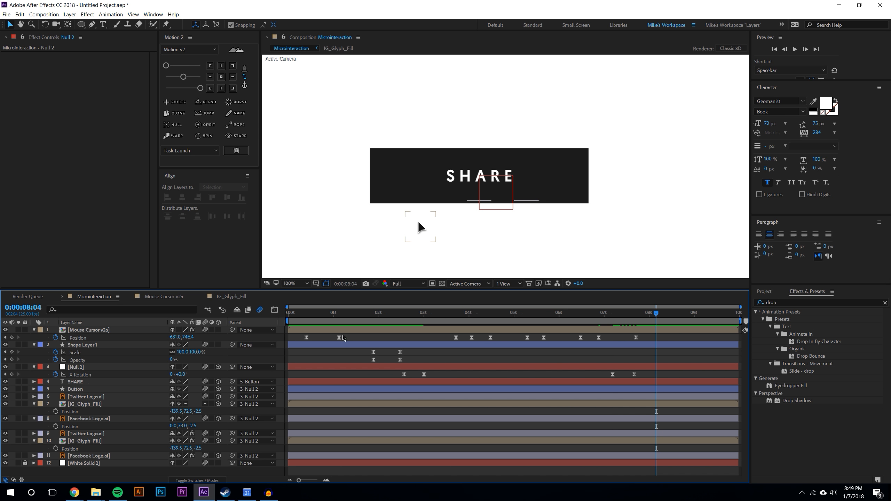
click(306, 338)
drag(421, 227, 614, 231)
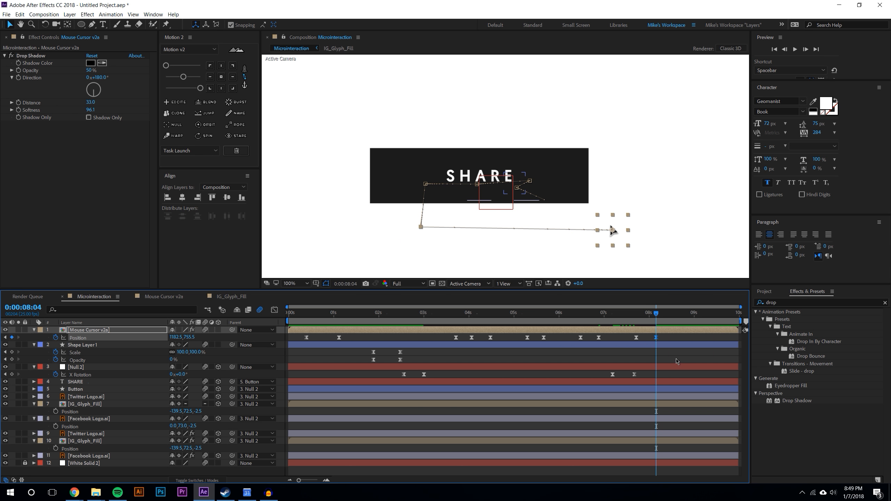
click(651, 323)
drag(652, 314, 287, 313)
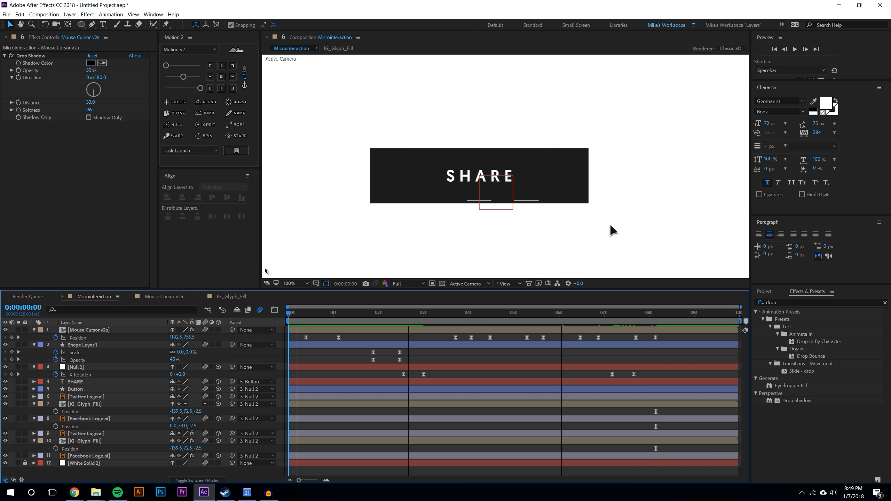
click(795, 51)
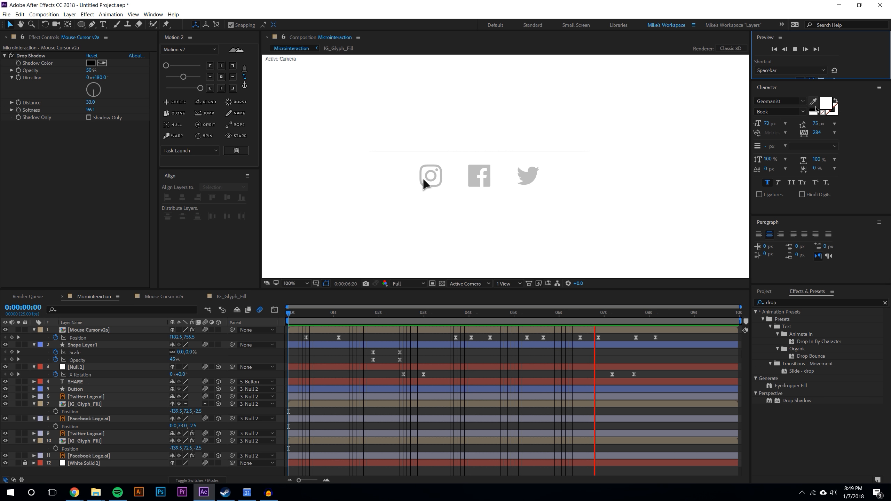
Move the cursor's final Position keyframe later to about 9 s and preview
click(651, 312)
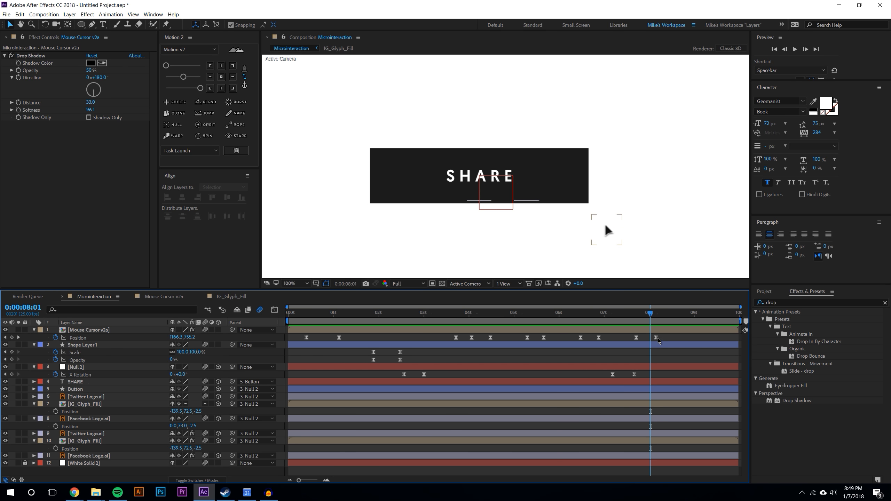
drag(656, 338, 694, 337)
click(628, 312)
click(795, 49)
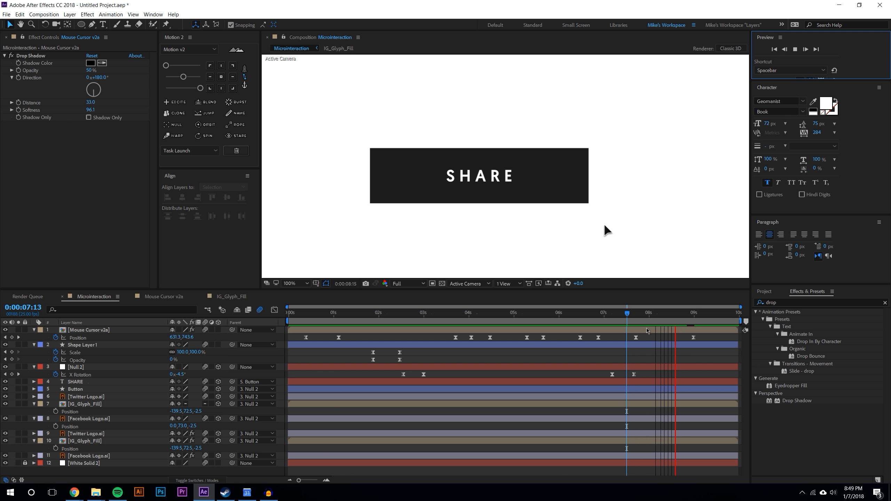
Try repositioning the cursor lower at the 7:18 keyframe and preview
click(650, 313)
key(k)
key(j)
click(422, 229)
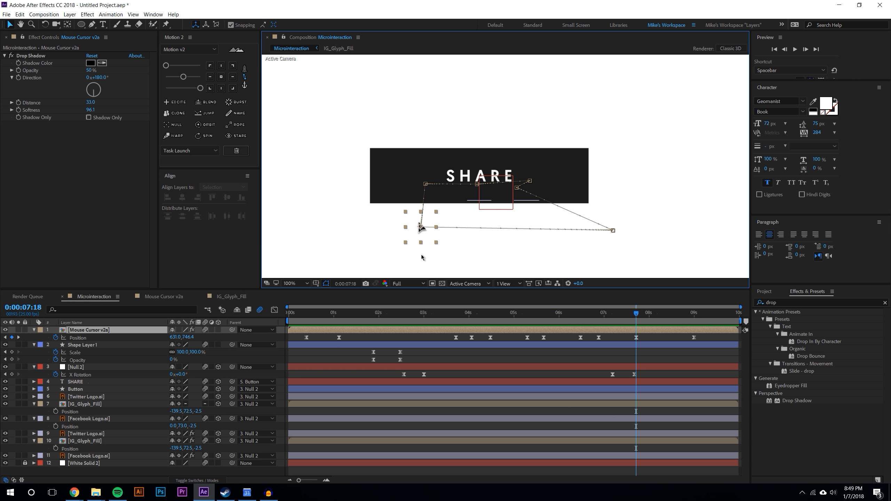
drag(420, 227, 458, 253)
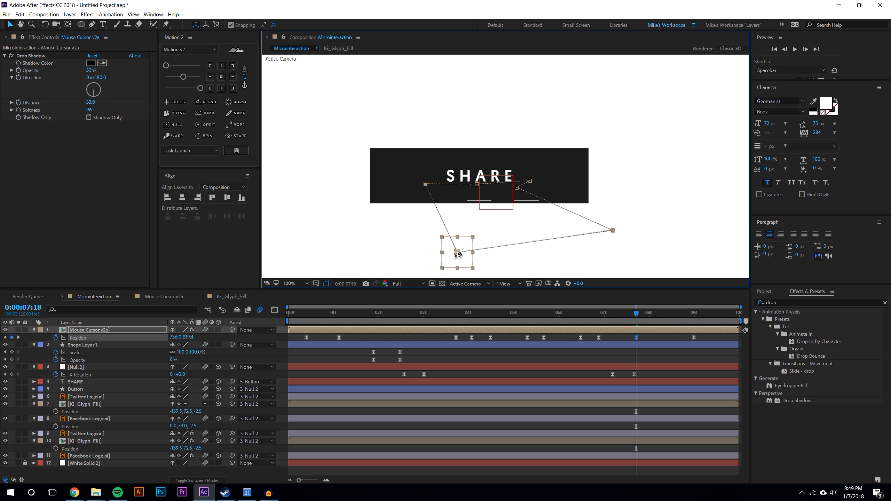
drag(458, 254, 458, 230)
drag(452, 248, 457, 254)
click(633, 298)
click(795, 50)
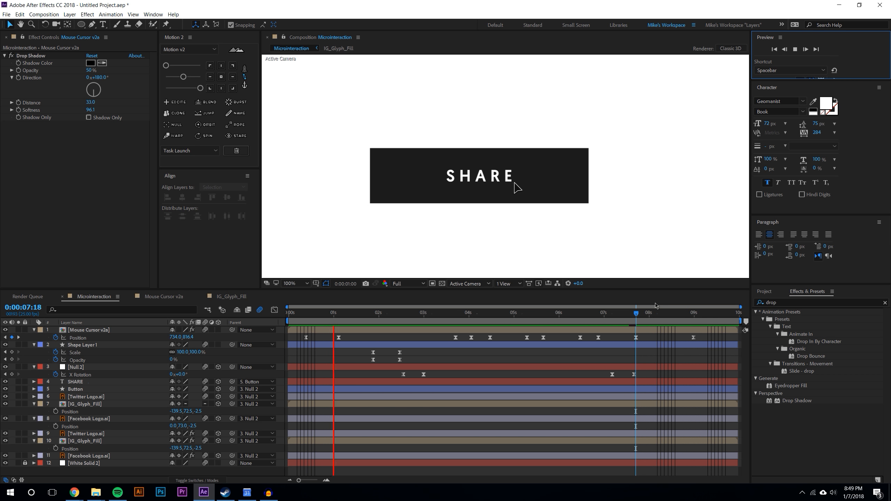
Delete the cursor Position keyframe at 7:18
click(585, 313)
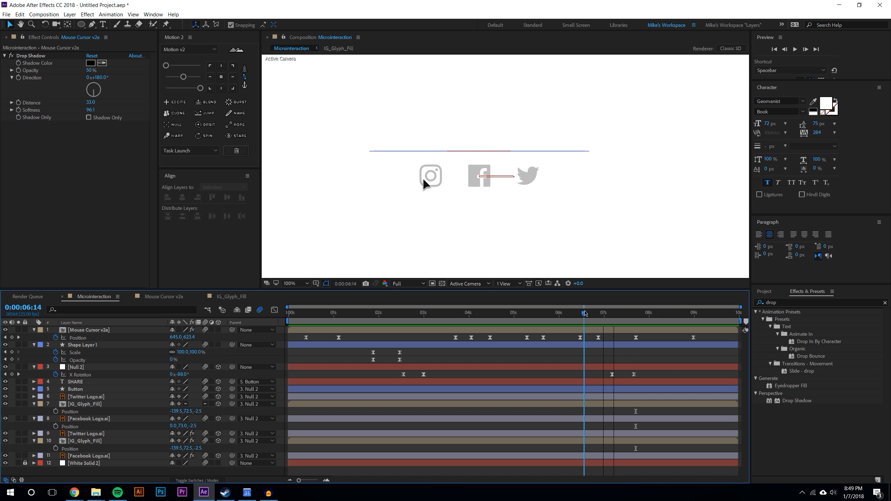
click(636, 338)
key(Delete)
Shift the flip-back X Rotation keyframes to start at about 7:15 and preview
click(644, 352)
drag(585, 317, 631, 314)
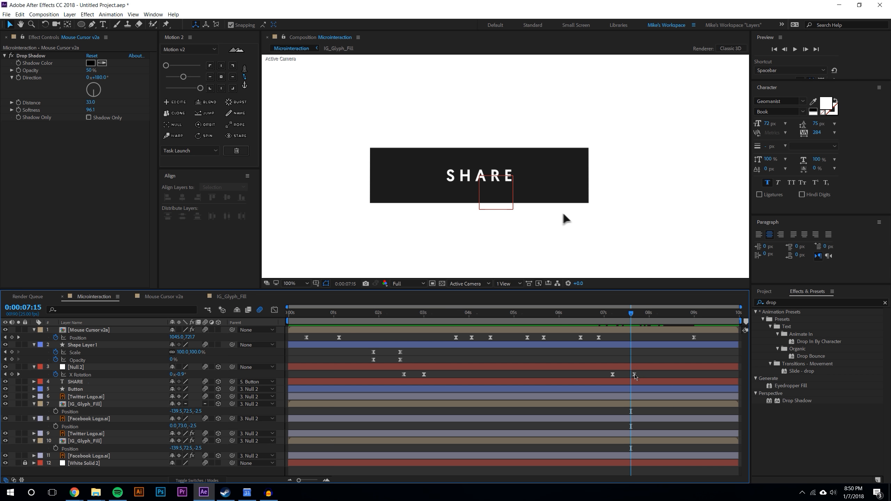
mouse_move(640, 377)
mouse_down()
mouse_move(610, 373)
mouse_move(631, 375)
mouse_up()
click(644, 359)
click(796, 49)
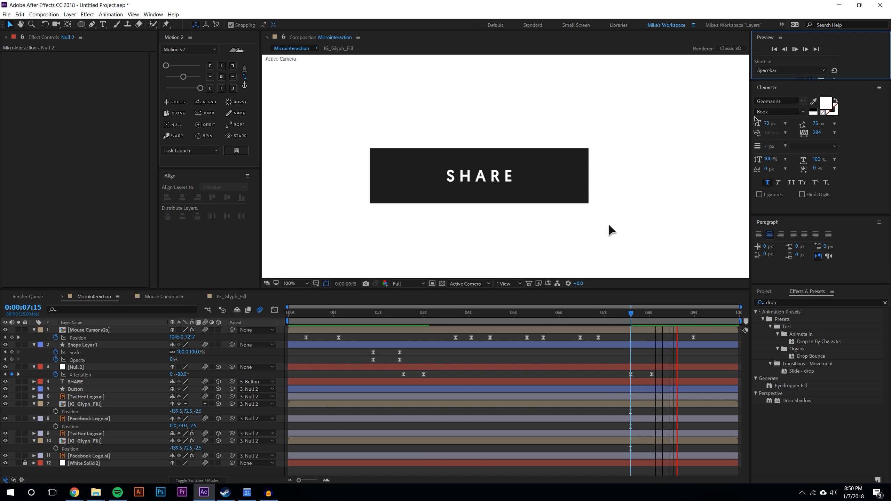
Move the cursor's final Position keyframe slightly earlier and preview
drag(661, 313, 559, 312)
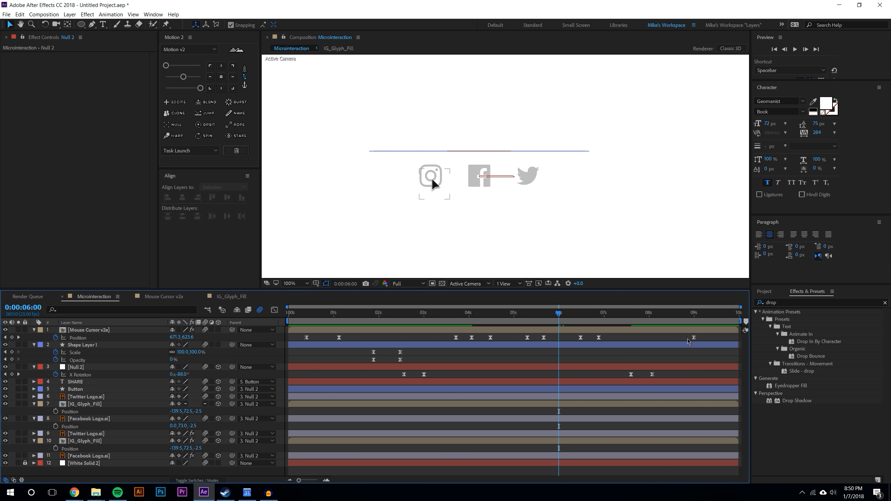
drag(694, 338, 669, 338)
click(795, 49)
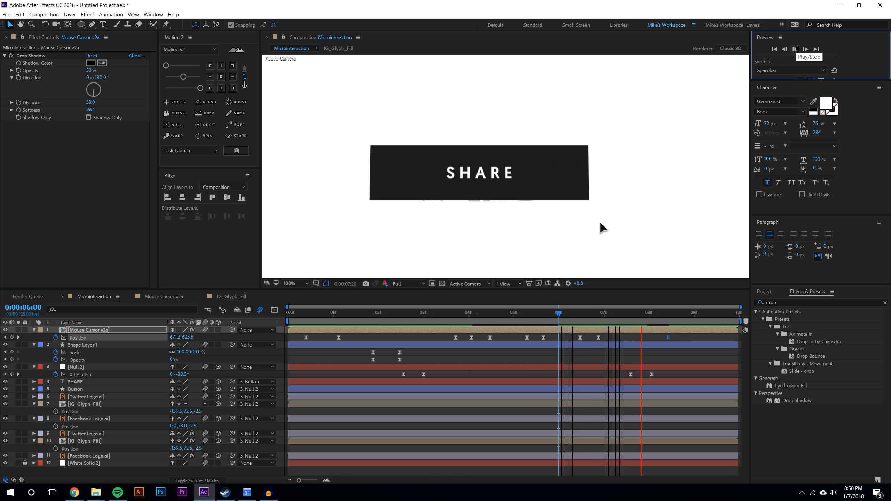
Nudge the timing of the Null 2 X Rotation keyframes for both flips and preview from about 2:08
click(638, 315)
mouse_move(659, 372)
mouse_down()
mouse_move(625, 377)
mouse_move(652, 376)
mouse_up()
click(637, 377)
click(644, 377)
drag(425, 375, 428, 376)
click(436, 377)
click(394, 314)
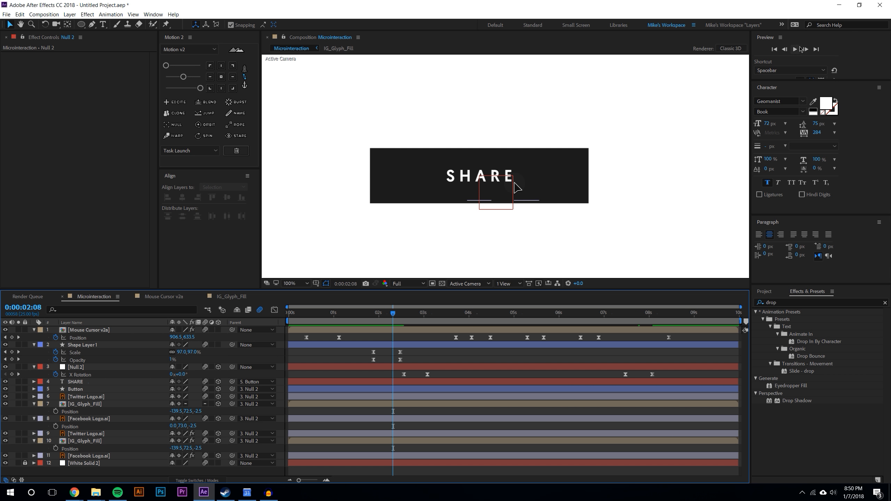
click(795, 49)
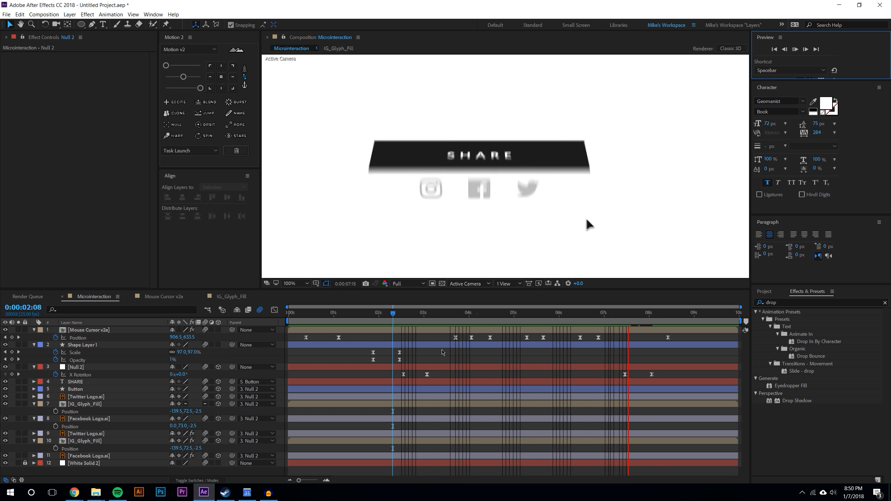
Preview the icon reveal around 3:12 zoomed in, then return to 100% at 3:02
drag(393, 312, 446, 304)
click(491, 382)
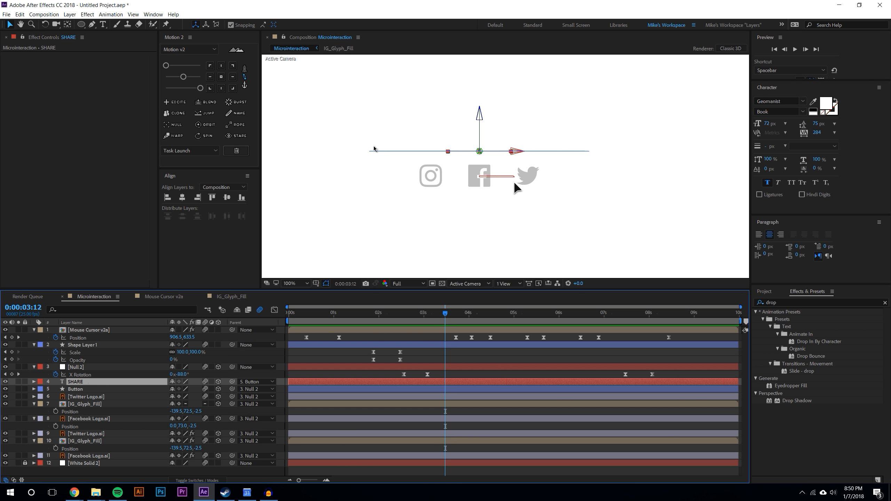
key(period)
click(452, 353)
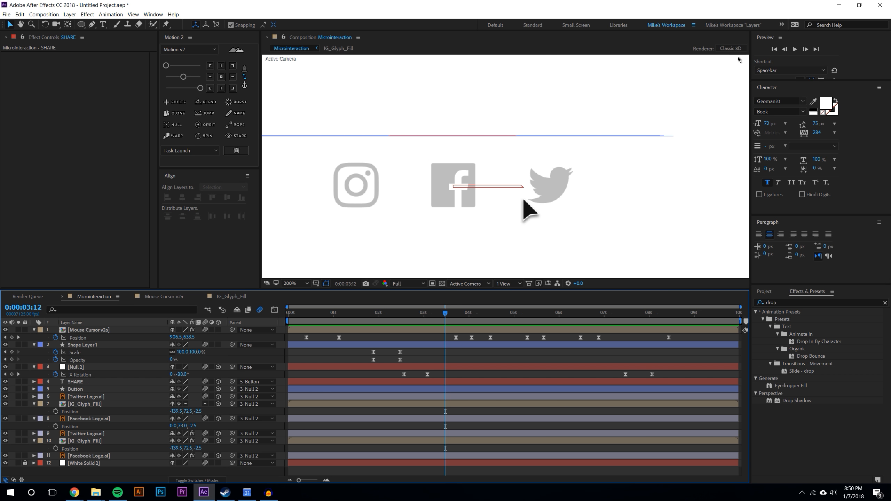
click(795, 49)
key(space)
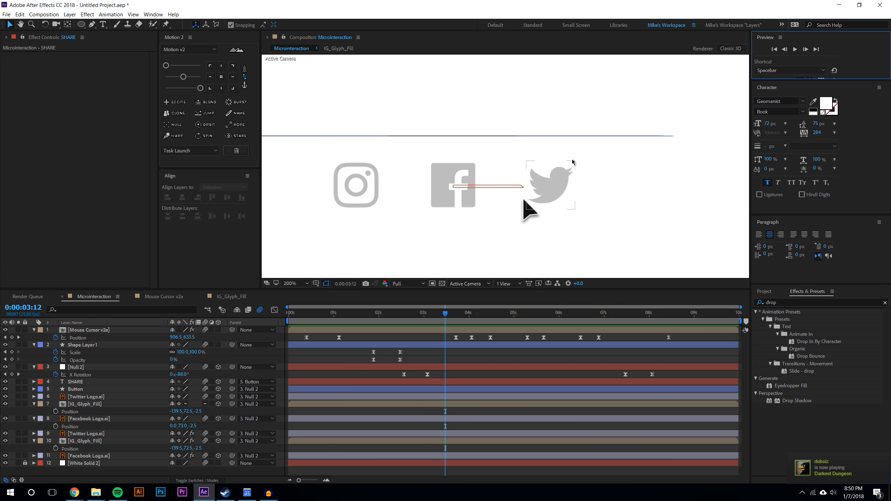
key(comma)
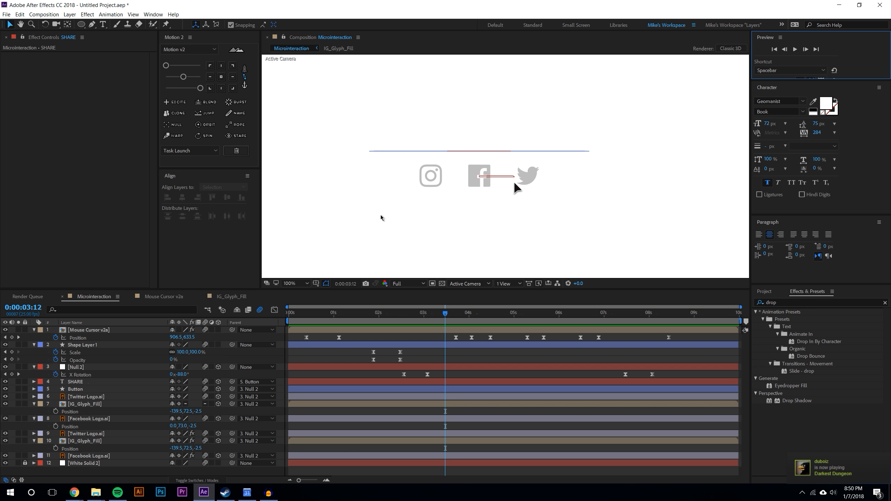
drag(348, 314, 427, 298)
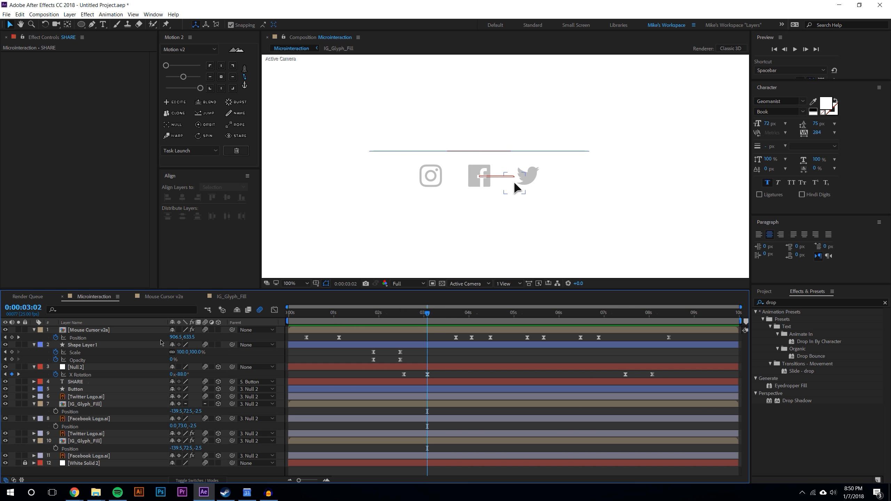
Keyframe the Button layer's Opacity at 100% at 3:02 and 0% at 3:03
click(96, 347)
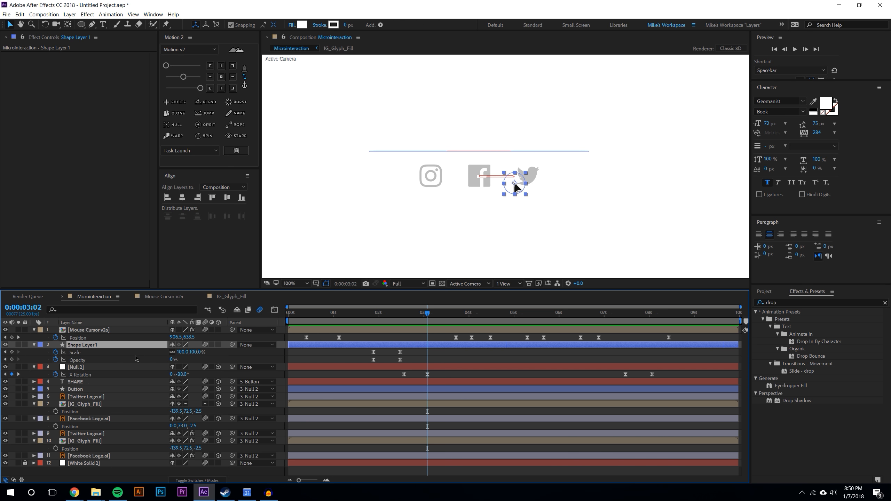
key(u)
key(t)
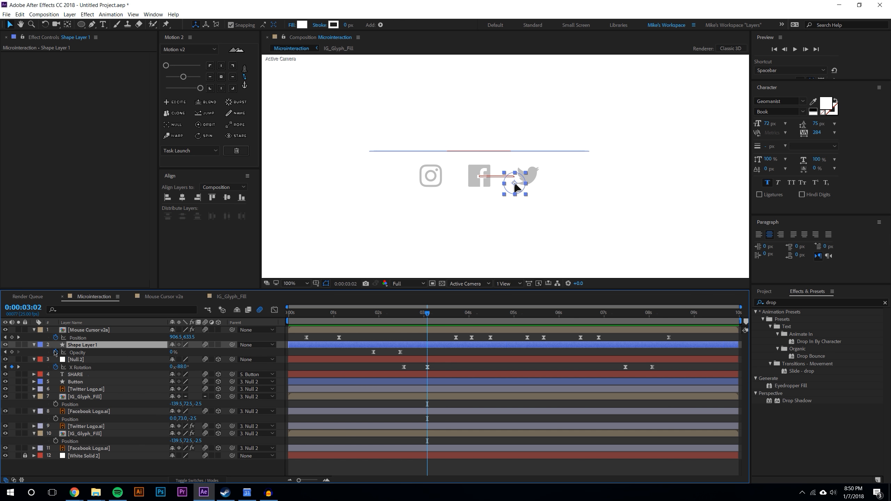
click(6, 344)
click(34, 345)
click(84, 374)
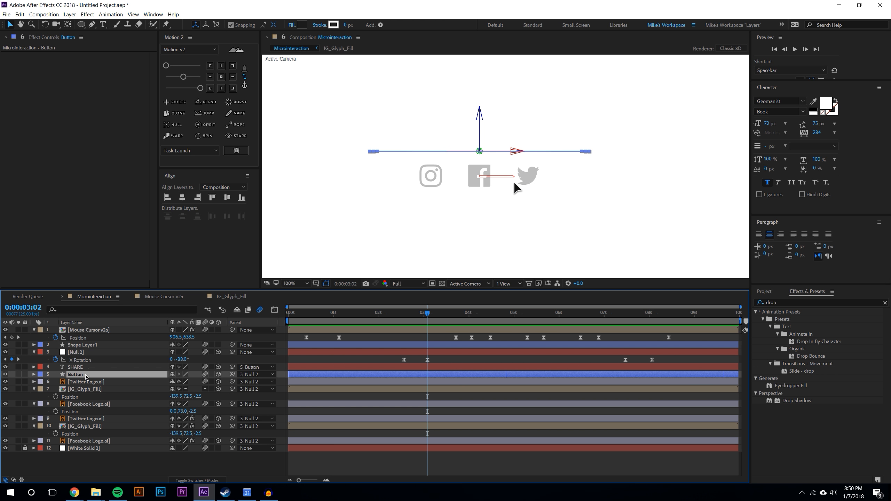
key(t)
click(55, 382)
key(Page_Down)
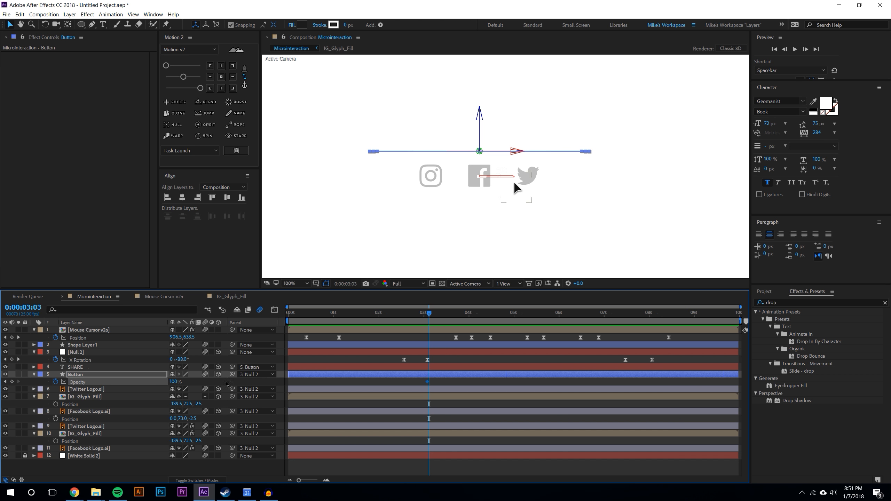
drag(80, 385, 2, 395)
Add Button Opacity keyframes of 0% at 7:11 and 100% at 7:12 so the button reappears
click(469, 383)
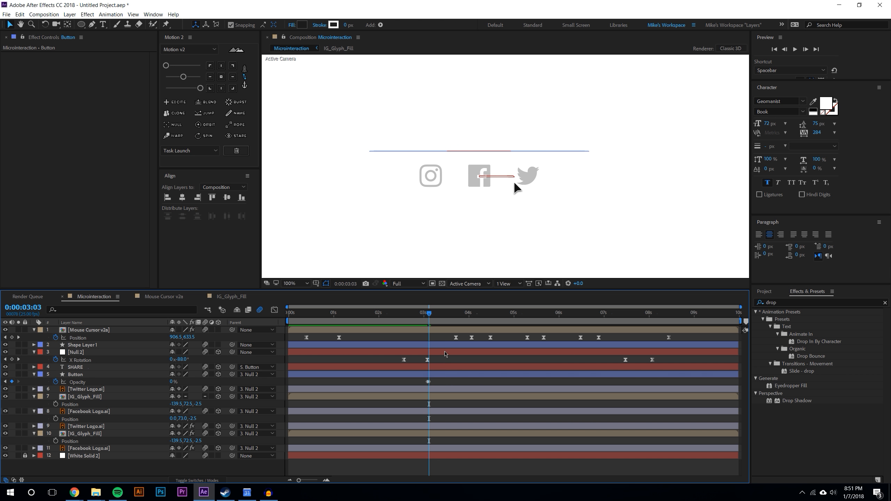
drag(431, 317, 628, 319)
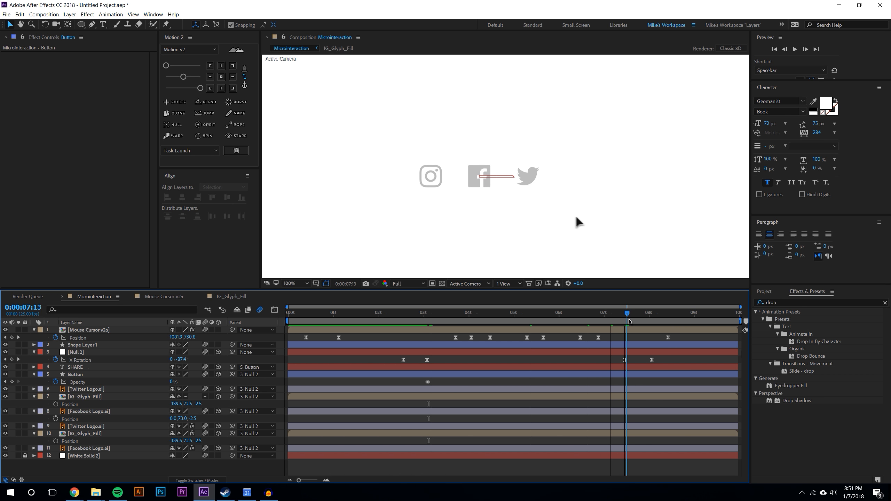
click(172, 382)
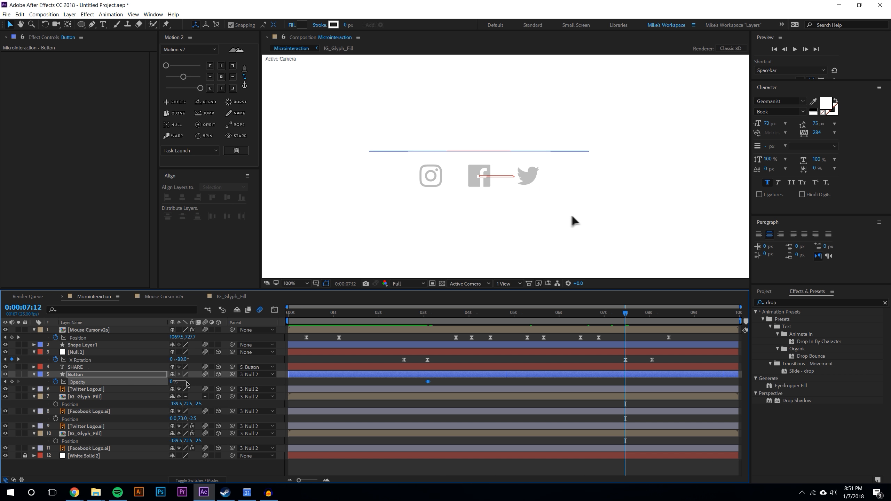
text(100)
key(Return)
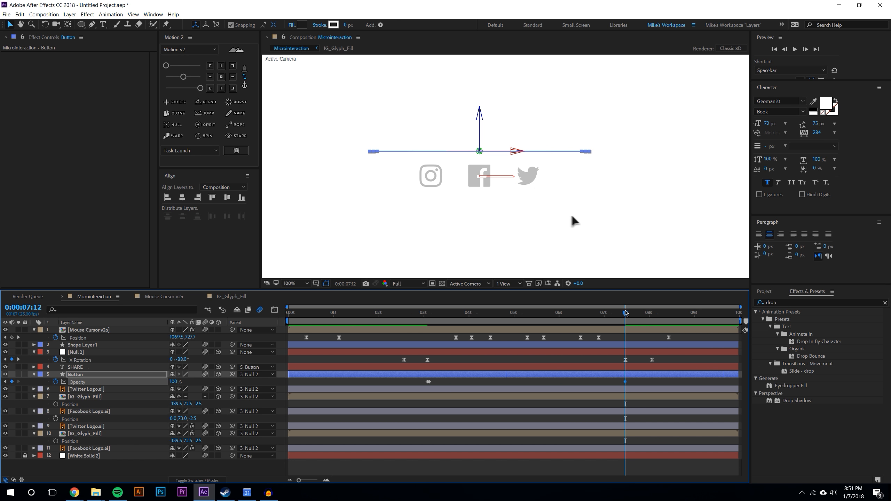
key(Page_Up)
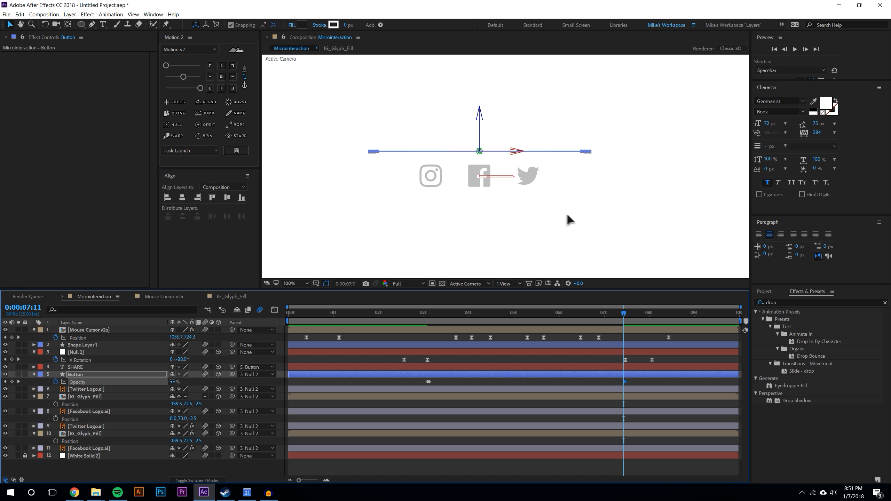
click(172, 382)
text(0)
key(Return)
Preview the button's reappearance around 7:09
drag(623, 312, 626, 314)
key(Page_Up)
click(572, 328)
mouse_move(627, 317)
mouse_down()
mouse_move(385, 312)
mouse_move(623, 312)
mouse_move(634, 304)
mouse_up()
key(Page_Up)
key(Page_Up)
key(Page_Up)
key(Page_Up)
key(Page_Up)
key(Page_Up)
key(Page_Up)
key(Page_Up)
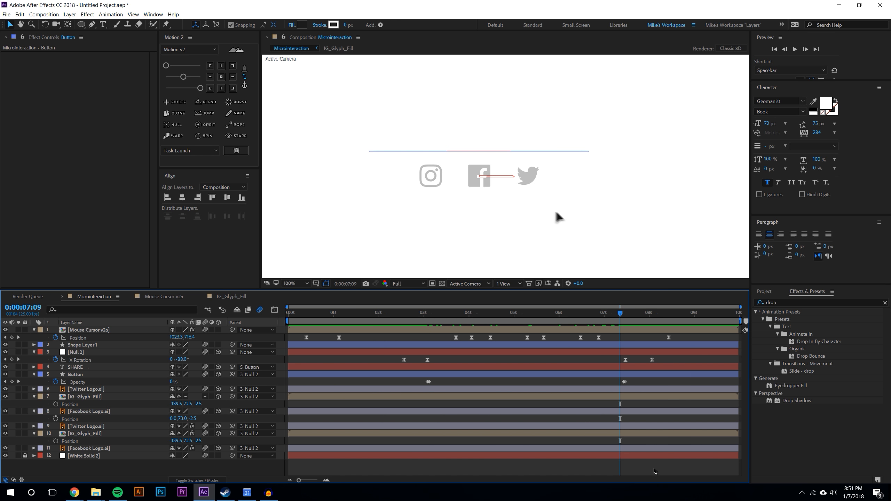
click(795, 49)
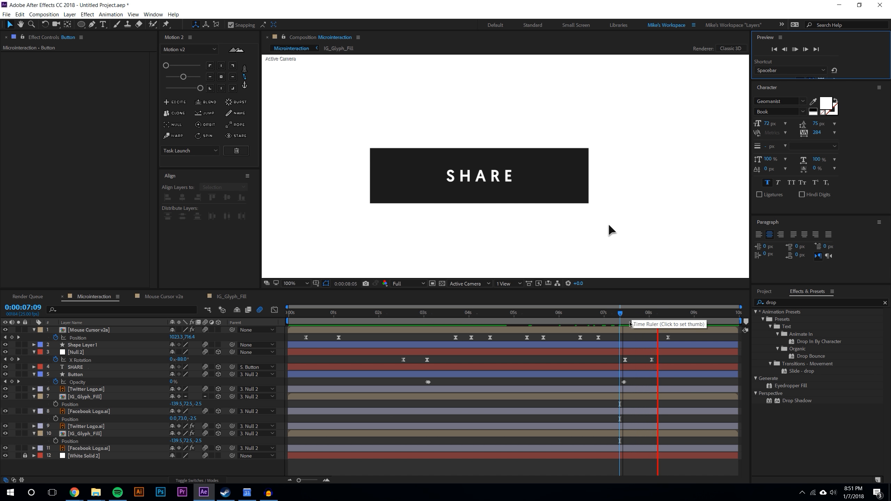
Set the Opacity of the Twitter Logo, IG_Glyph_Fill and Facebook Logo layers to 100% at 3:19
drag(627, 314, 457, 287)
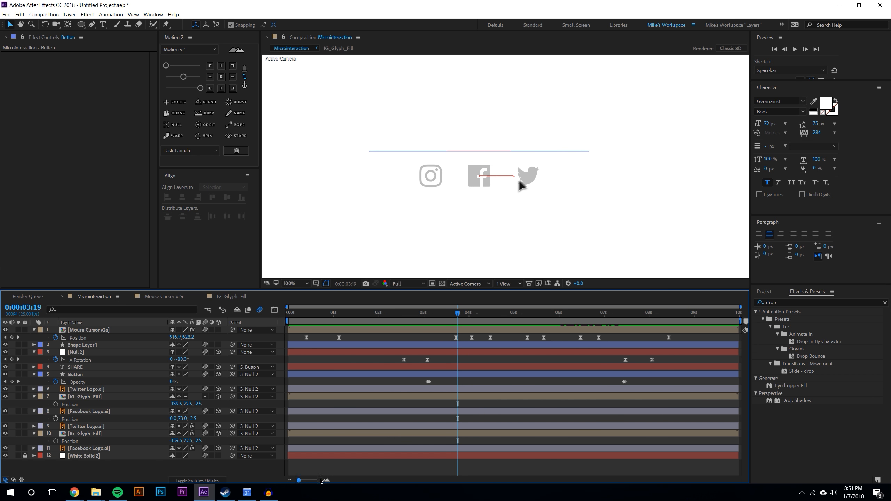
click(326, 481)
click(115, 437)
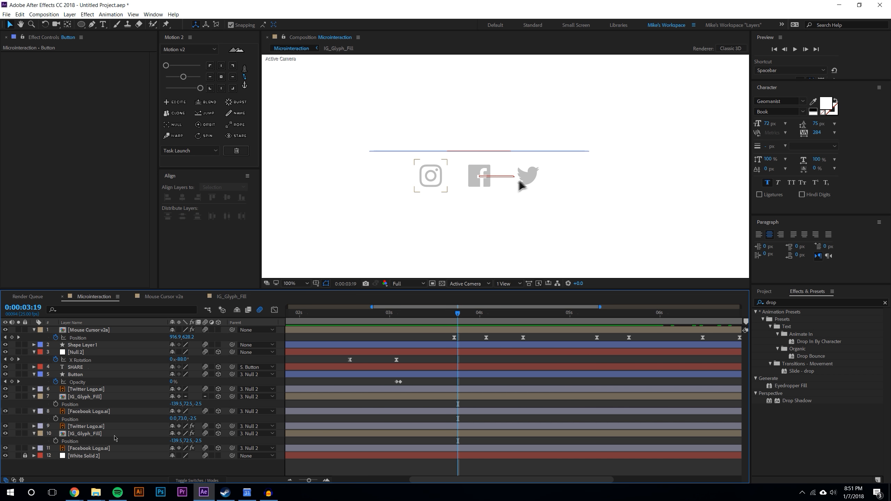
click(88, 389)
shift+click(88, 413)
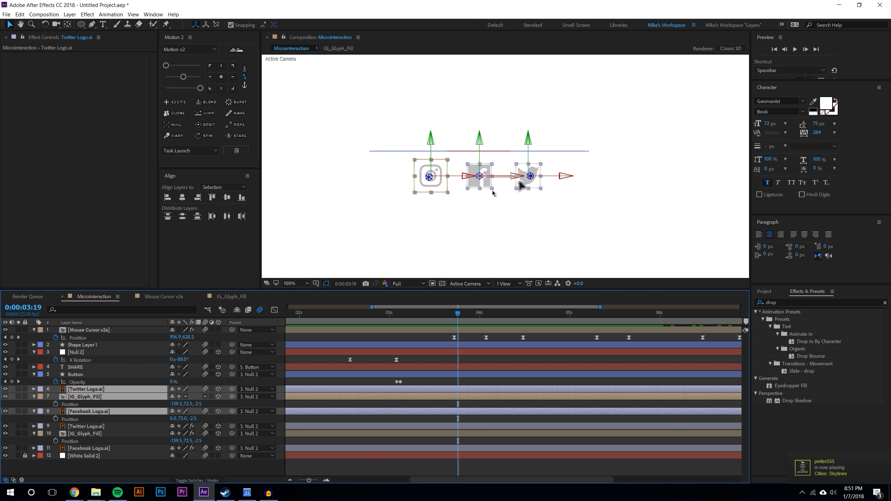
key(t)
click(173, 396)
text(100)
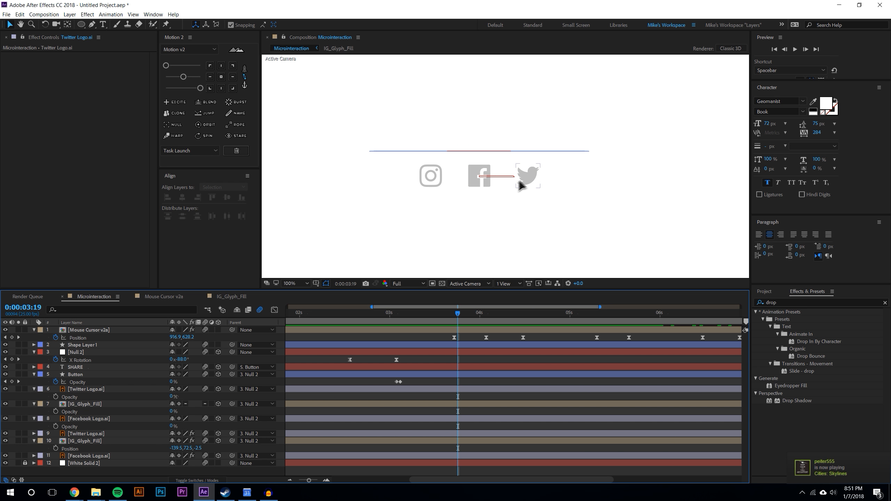
key(Return)
click(172, 412)
text(100)
key(Return)
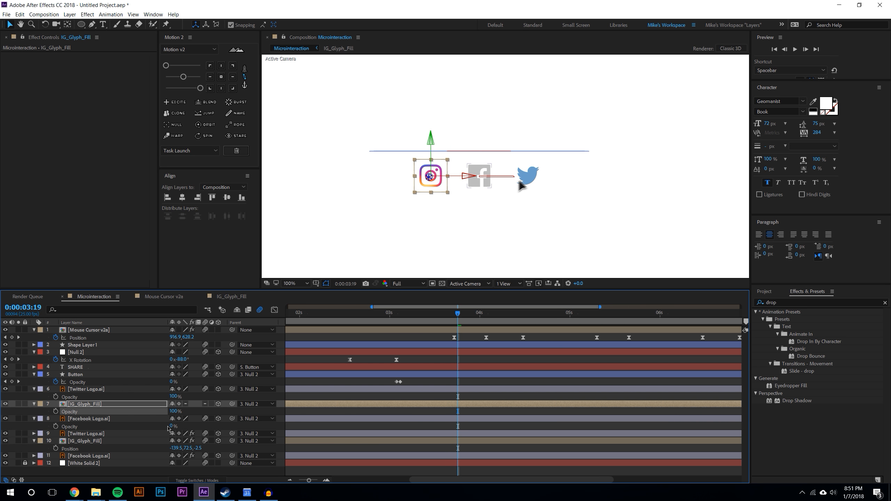
click(173, 426)
text(100)
key(Return)
click(480, 426)
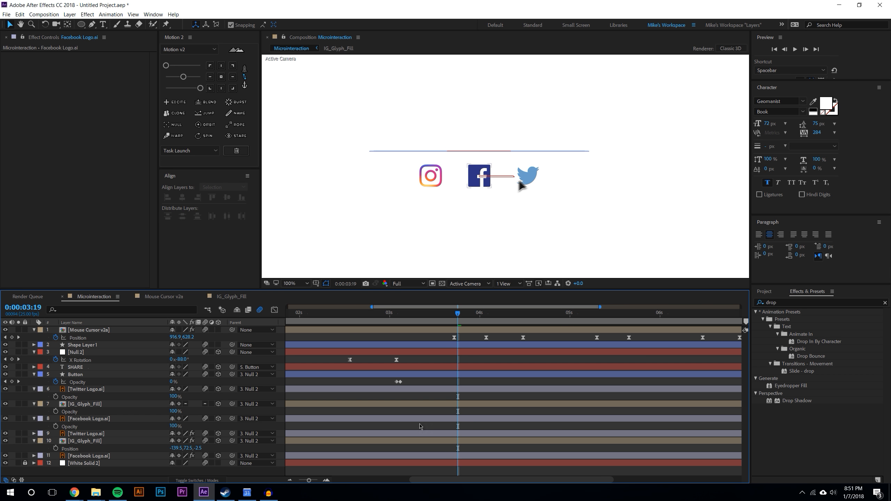
Trim the Twitter Logo colour layer to start at 3:19 and end at 4:14, viewing at 200%
click(118, 390)
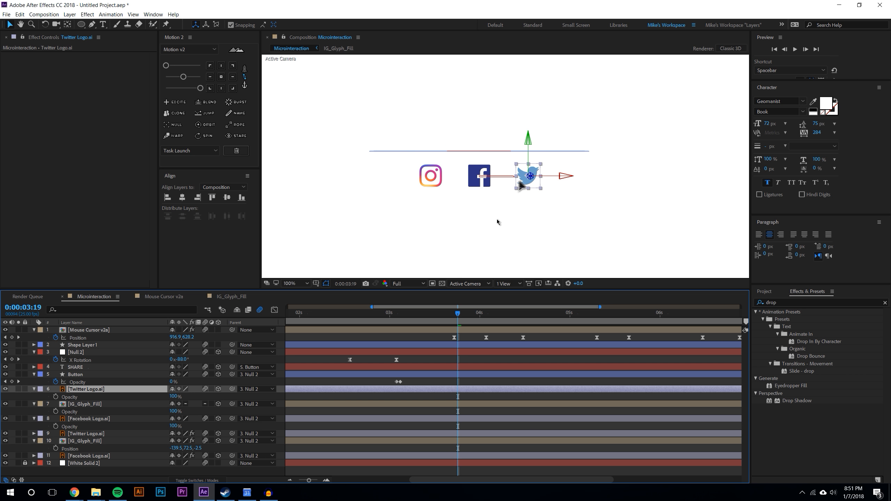
key(period)
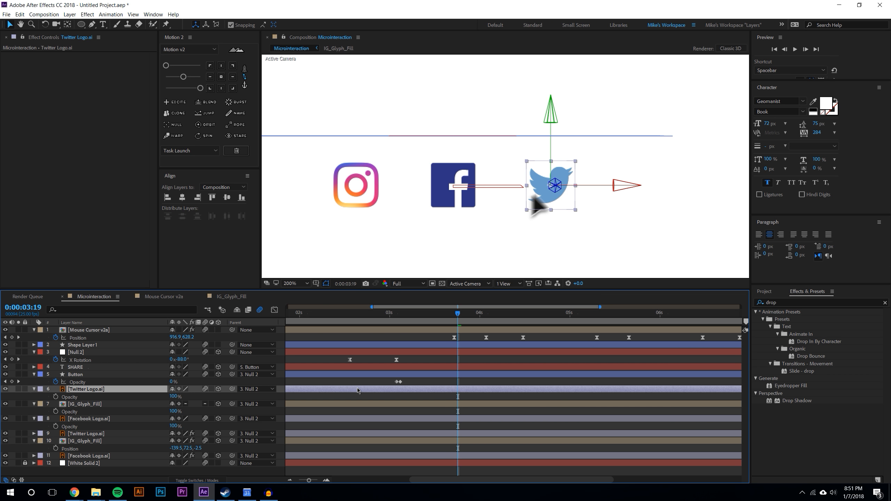
key(alt+bracketleft)
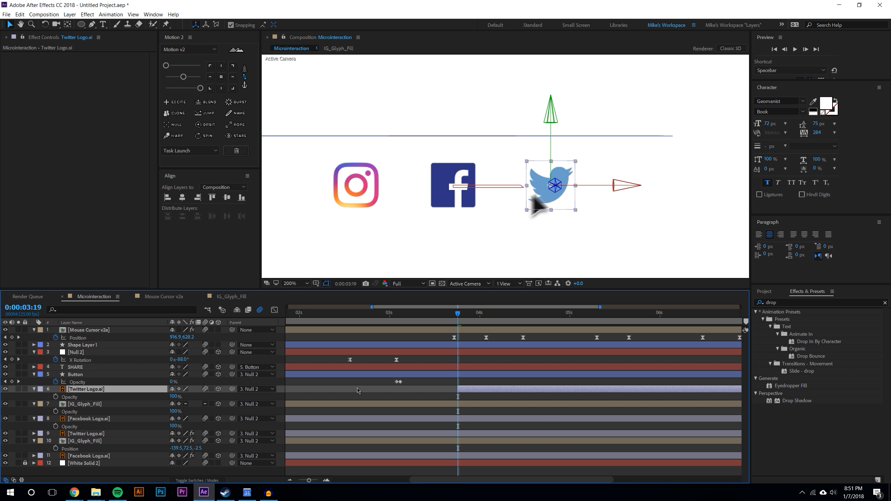
drag(459, 317, 530, 313)
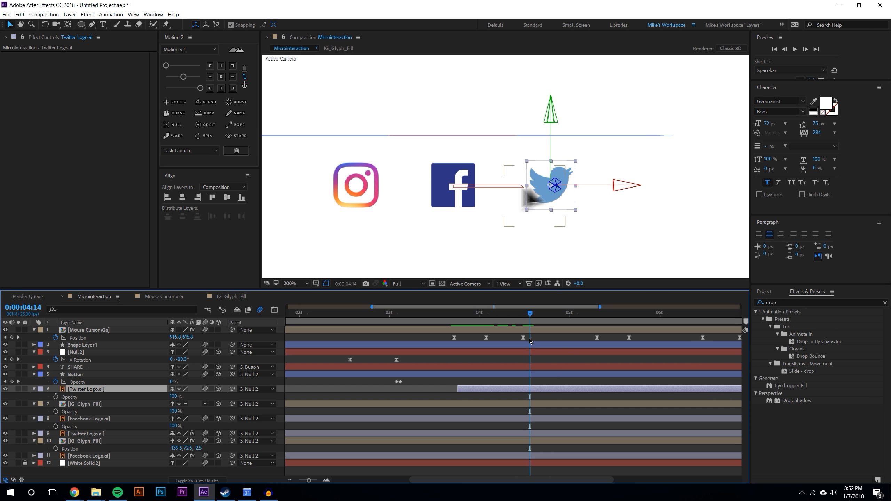
key(alt+bracketright)
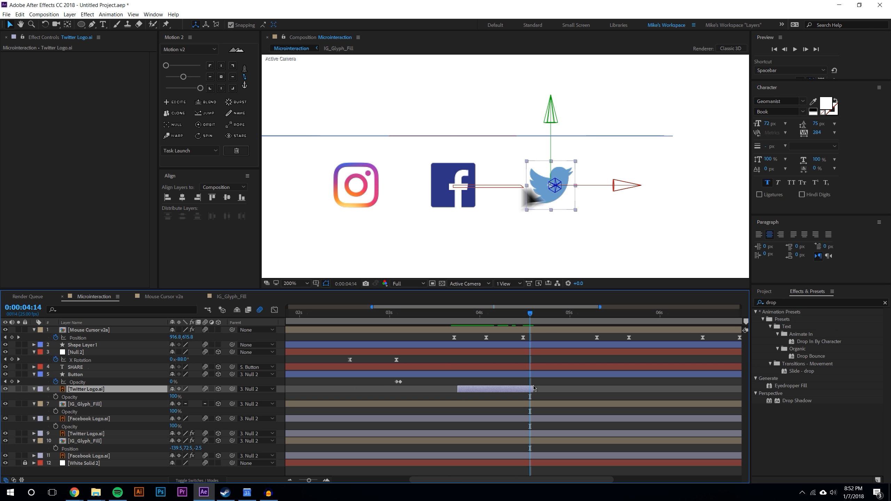
drag(531, 389, 528, 389)
Trim the Facebook Logo colour layer to start at 4:18 and end at 5:18
click(533, 338)
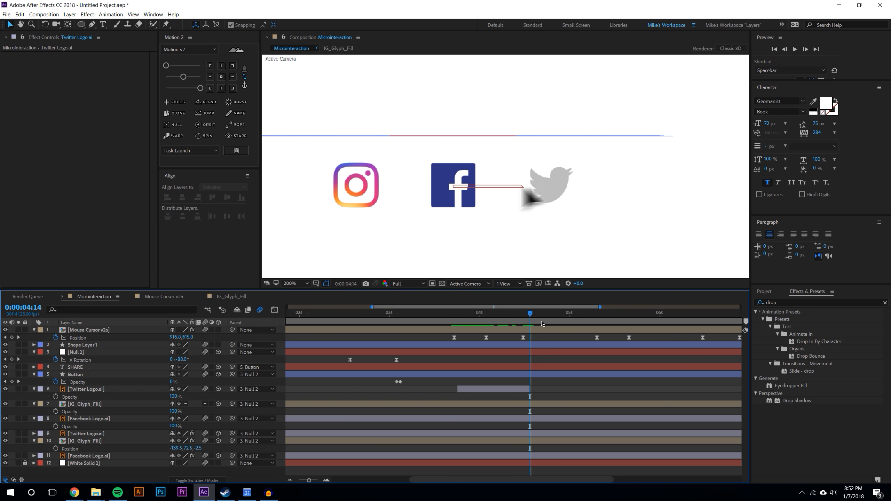
mouse_move(529, 314)
mouse_down()
mouse_move(493, 315)
mouse_move(556, 313)
mouse_move(544, 316)
mouse_up()
click(559, 407)
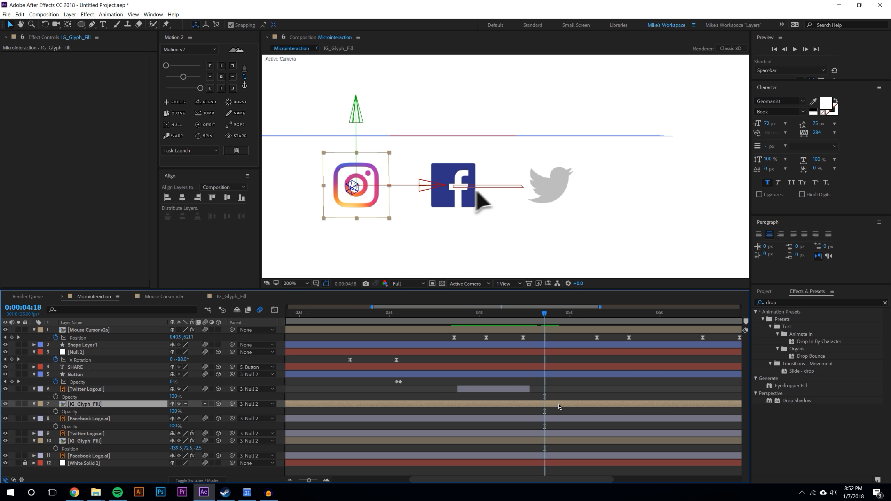
click(556, 419)
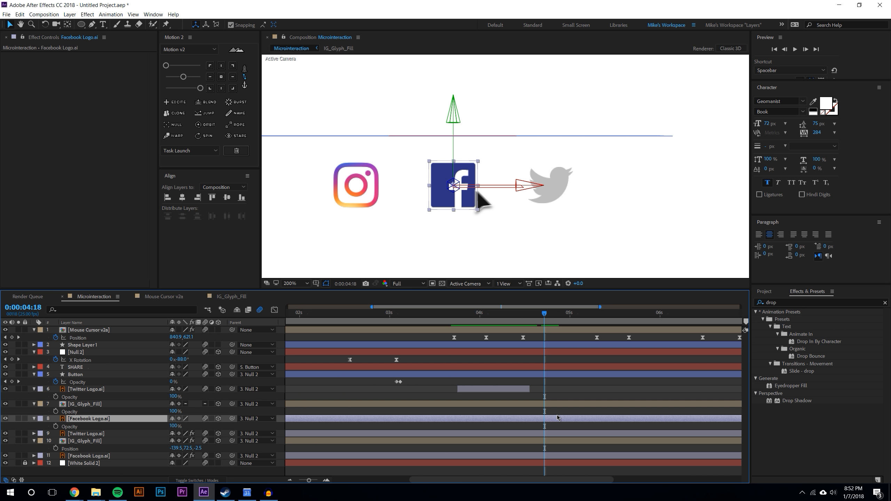
key(alt+bracketleft)
drag(549, 321, 644, 400)
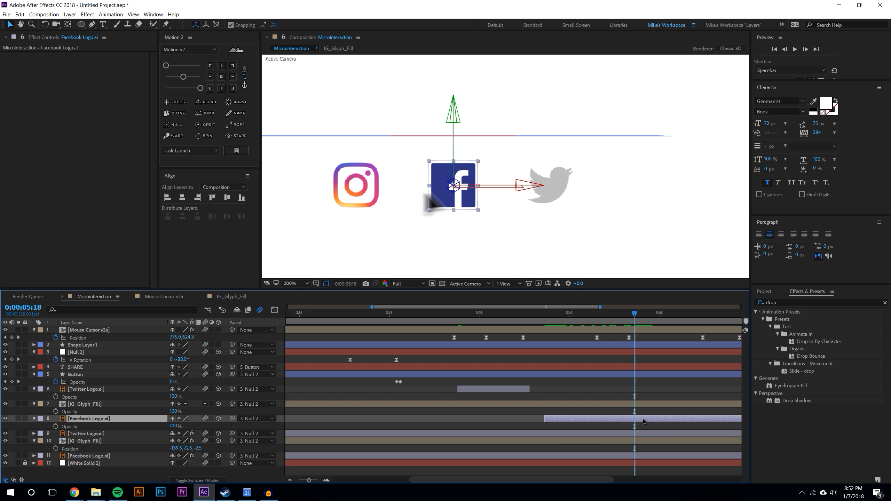
key(alt+bracketright)
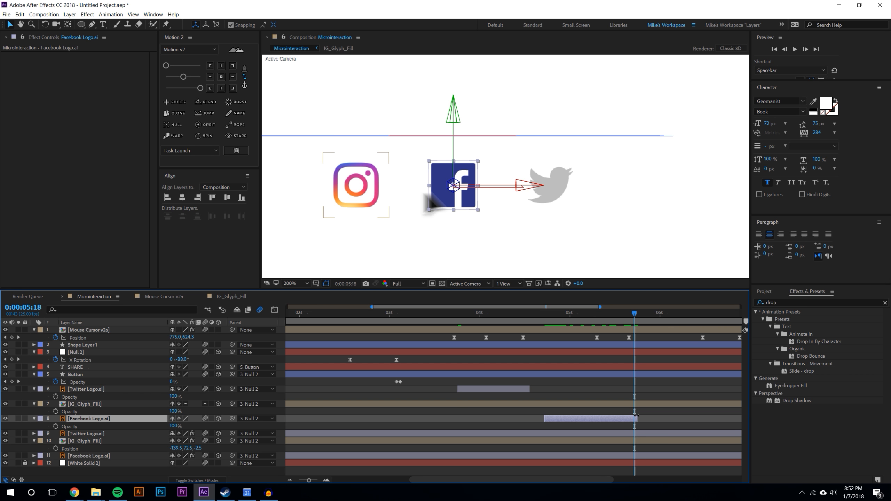
drag(636, 416, 634, 417)
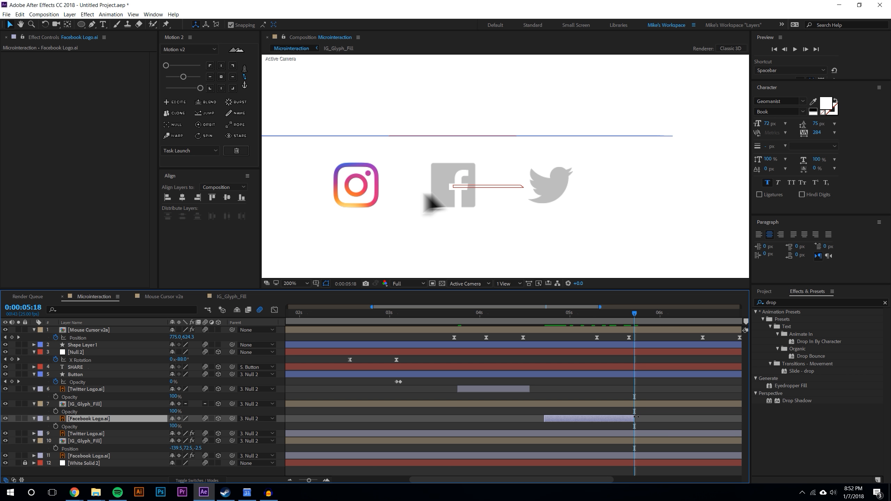
drag(638, 417, 638, 411)
Trim the IG_Glyph_Fill layer to start at 5:22 and end at 7:00, then fit the viewer up to 100%
drag(638, 314, 649, 314)
click(656, 405)
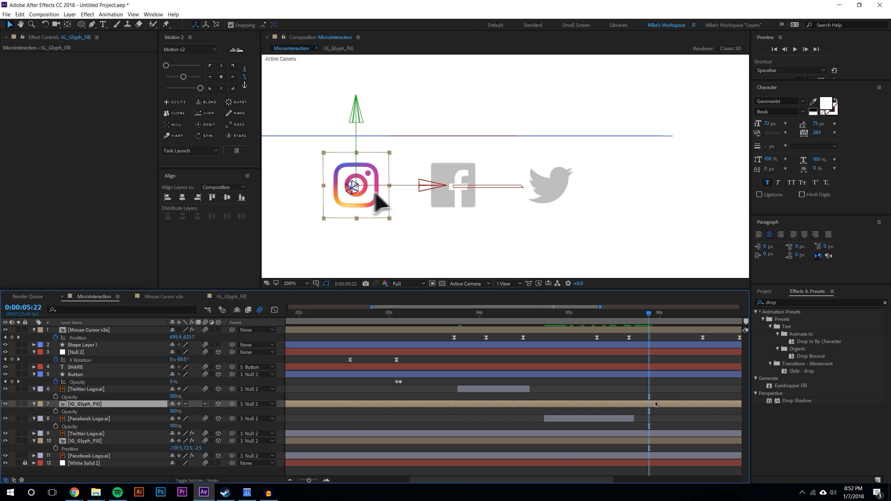
key(alt+bracketleft)
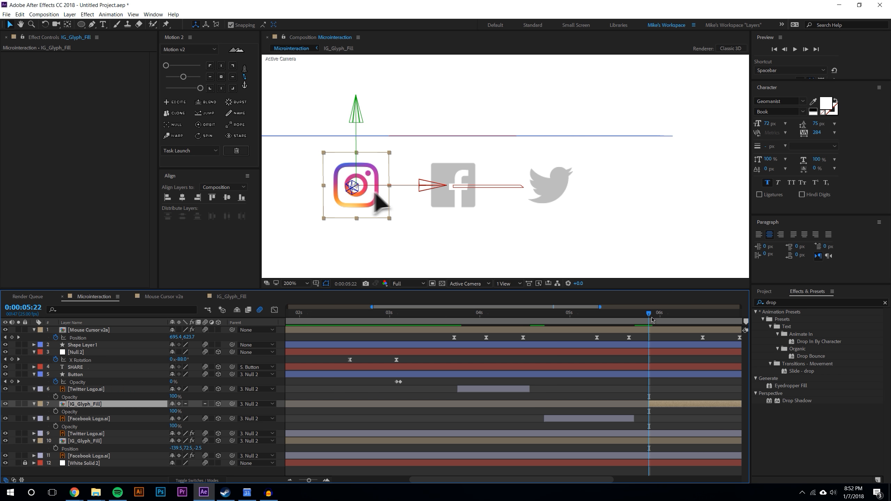
key(space)
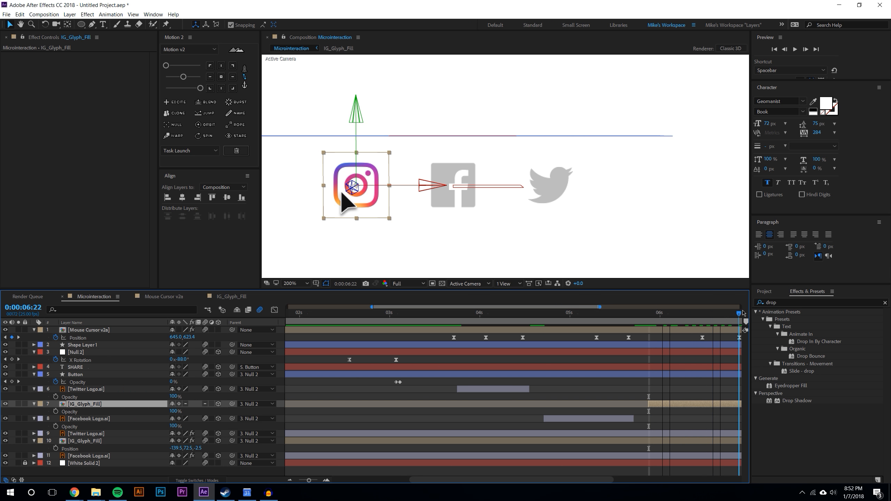
drag(760, 312, 643, 348)
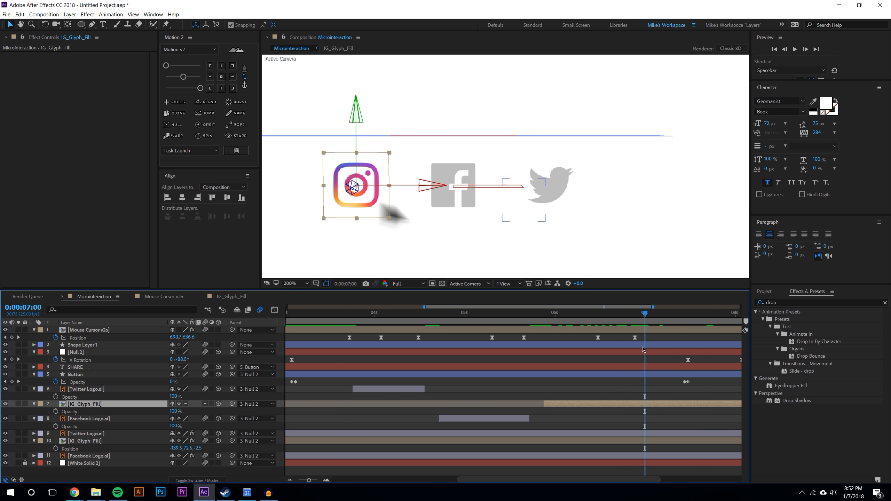
key(alt+bracketright)
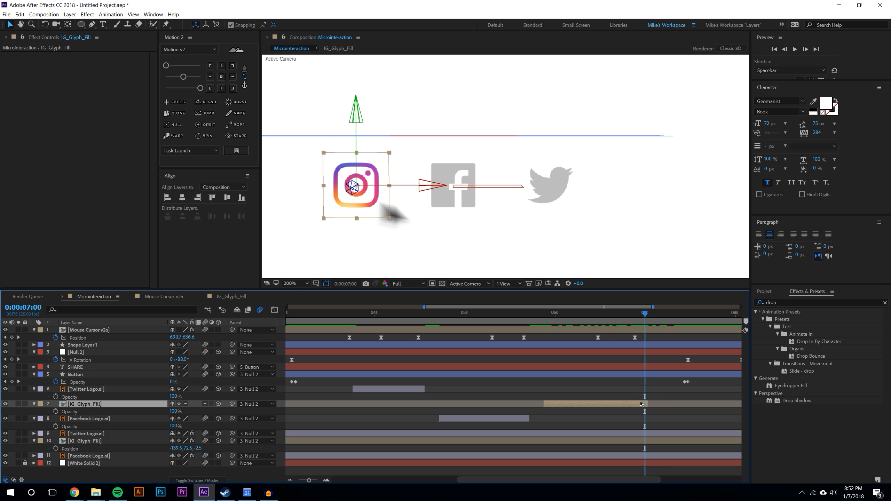
drag(630, 319, 645, 397)
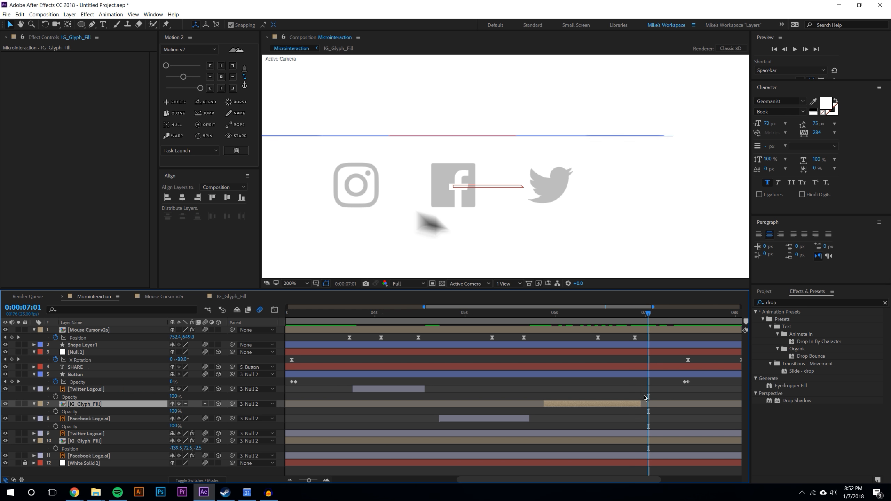
click(291, 480)
click(295, 284)
click(302, 298)
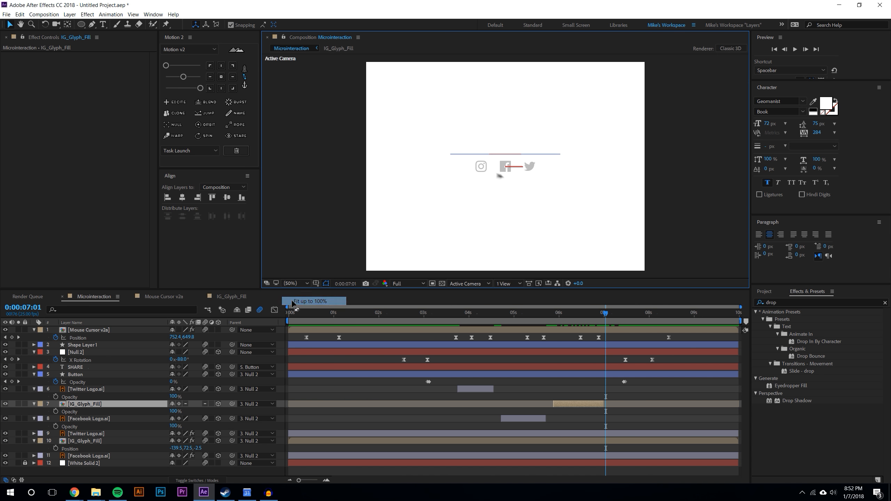
Preview the whole animation from the start
key(Home)
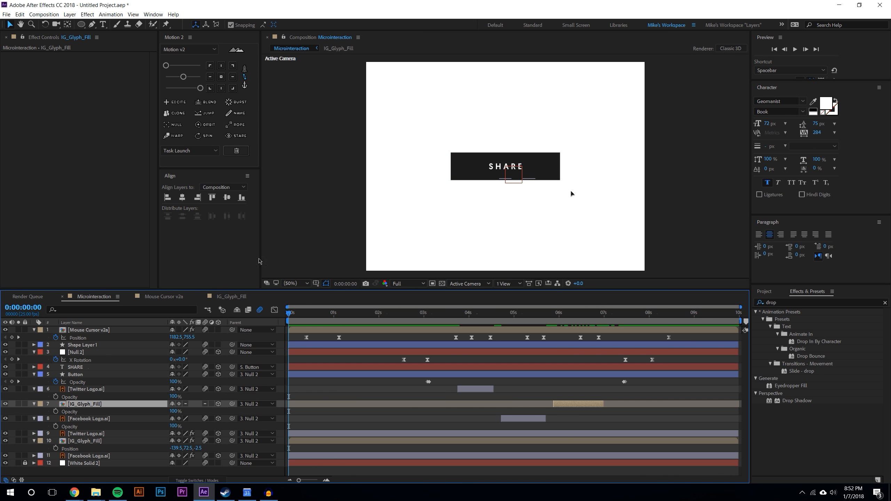
click(796, 49)
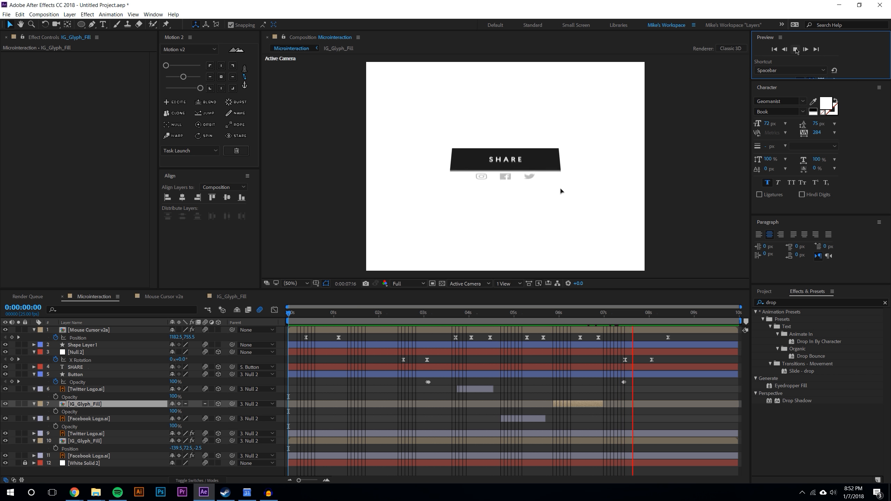
click(796, 49)
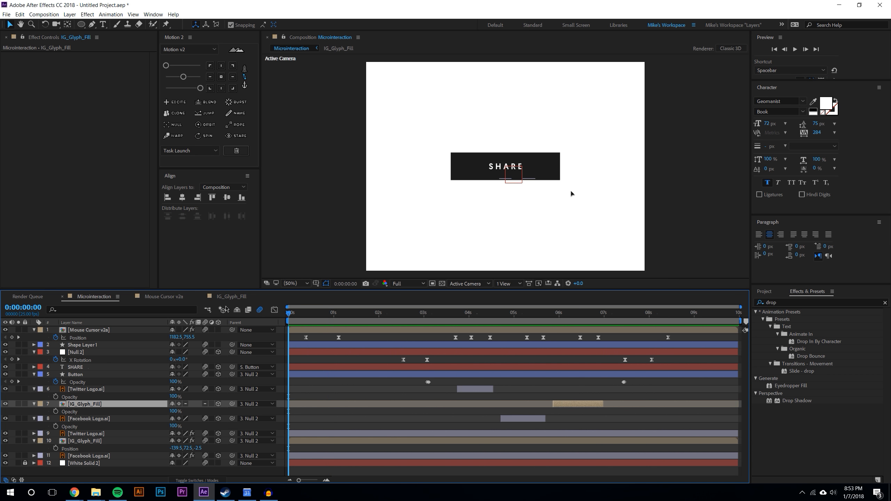
click(796, 49)
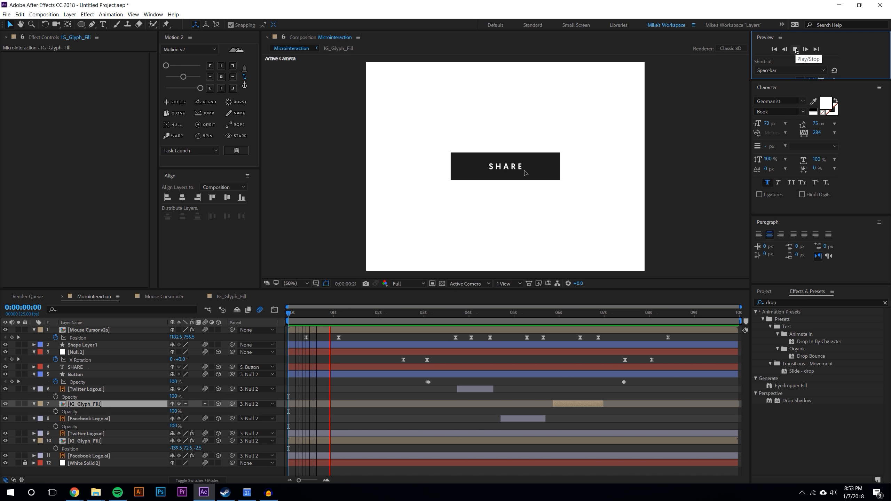
Reveal Shape Layer 1's keyframes and move the cursor's opening Position keyframes later, then preview the start
click(304, 314)
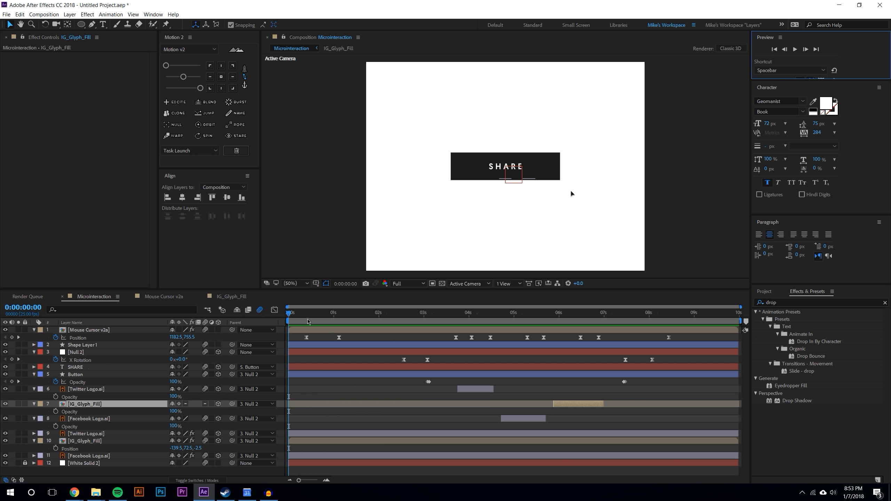
drag(311, 316, 395, 315)
drag(400, 315, 391, 314)
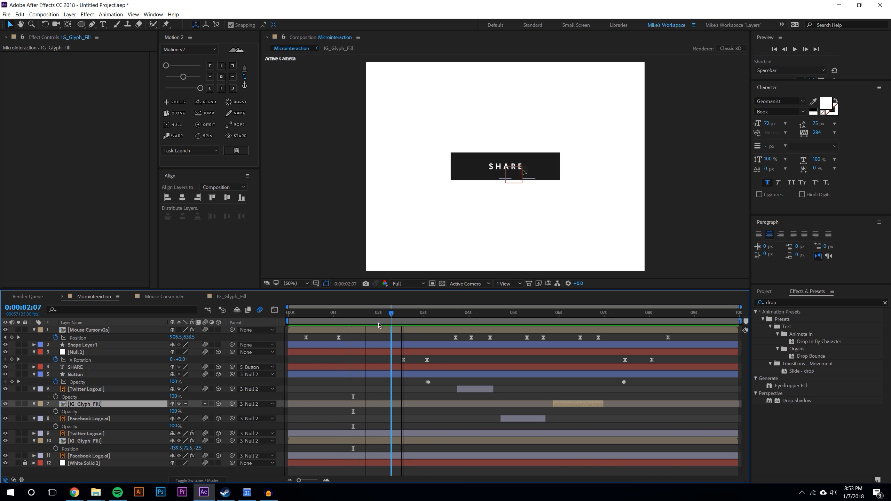
click(402, 344)
key(u)
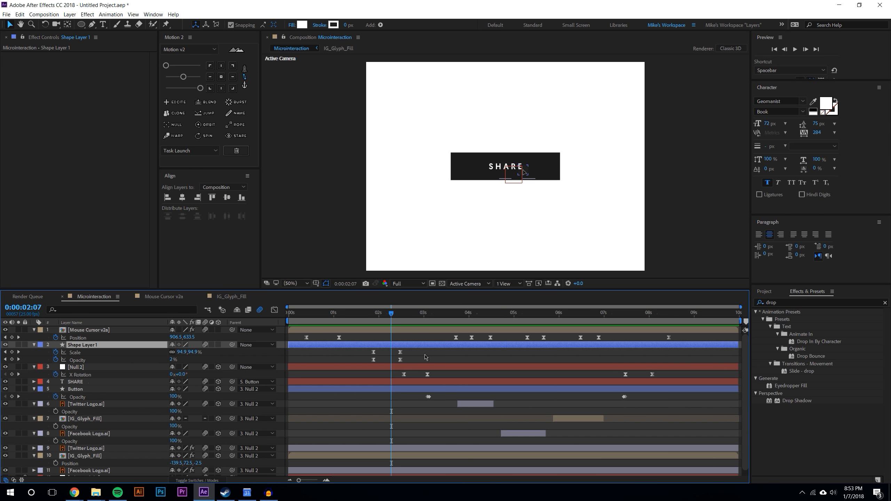
click(425, 355)
drag(297, 336, 364, 337)
click(354, 353)
click(326, 313)
click(795, 50)
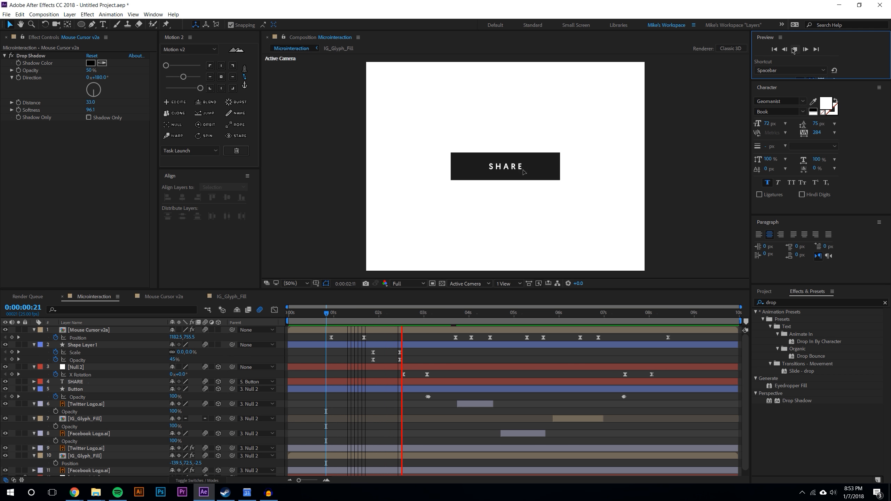
Shift the cursor Position and Shape Layer 1 Scale and Opacity keyframes slightly later, then preview
click(365, 313)
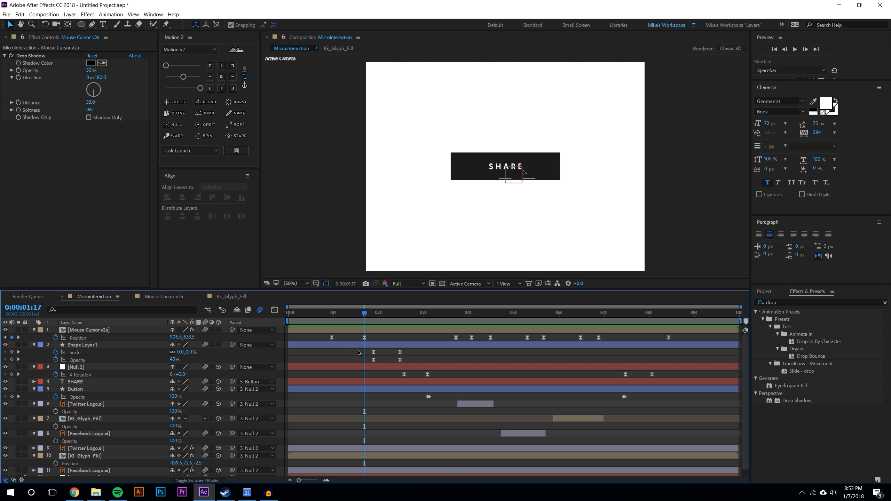
drag(407, 364, 321, 335)
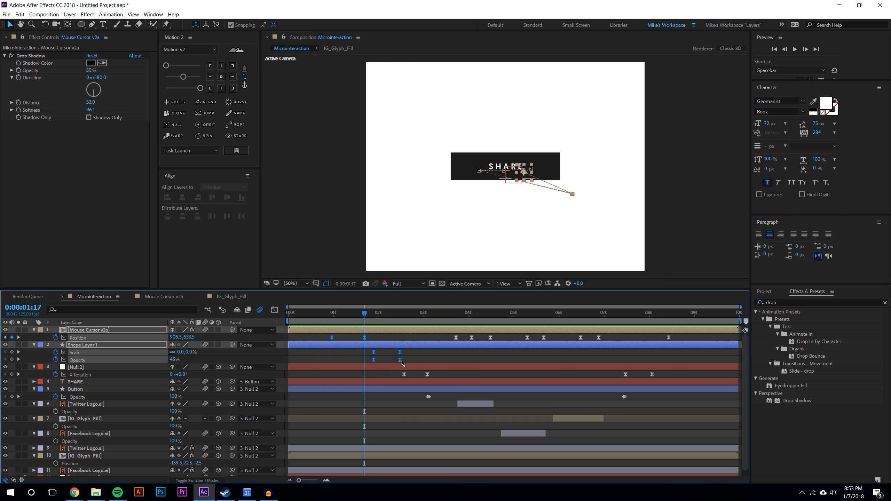
drag(400, 360, 411, 360)
click(439, 356)
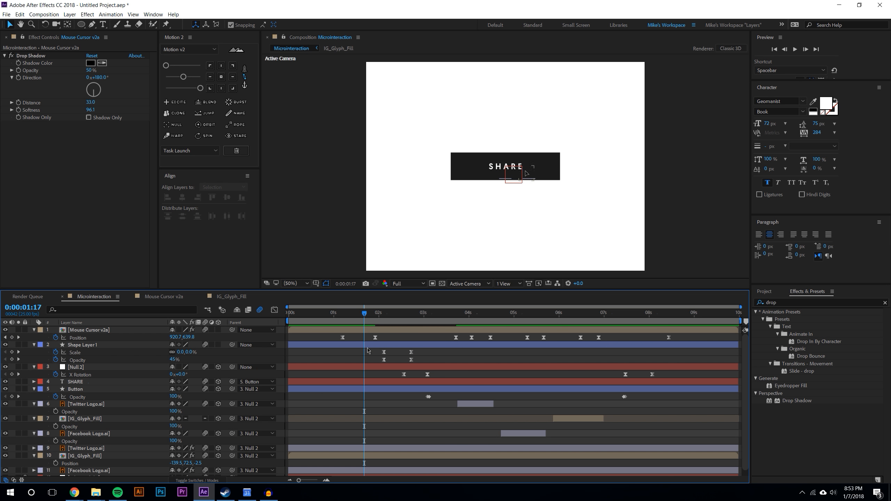
drag(334, 338, 413, 361)
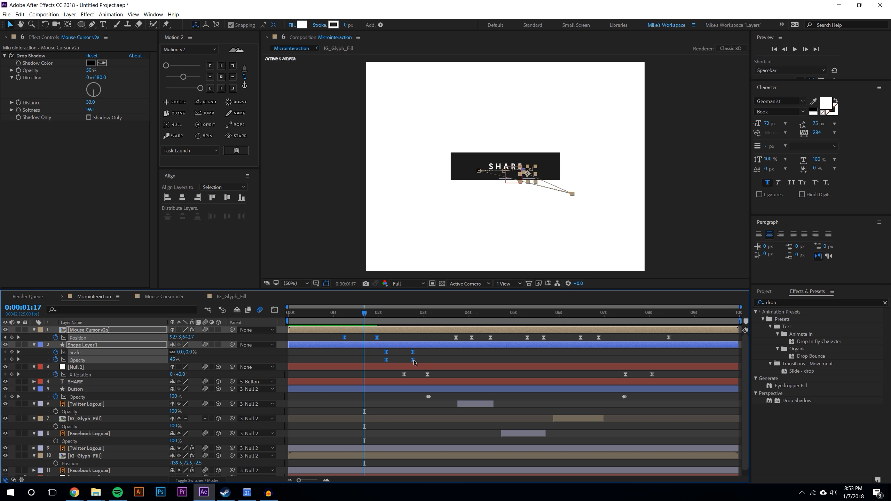
click(398, 357)
click(336, 317)
click(794, 49)
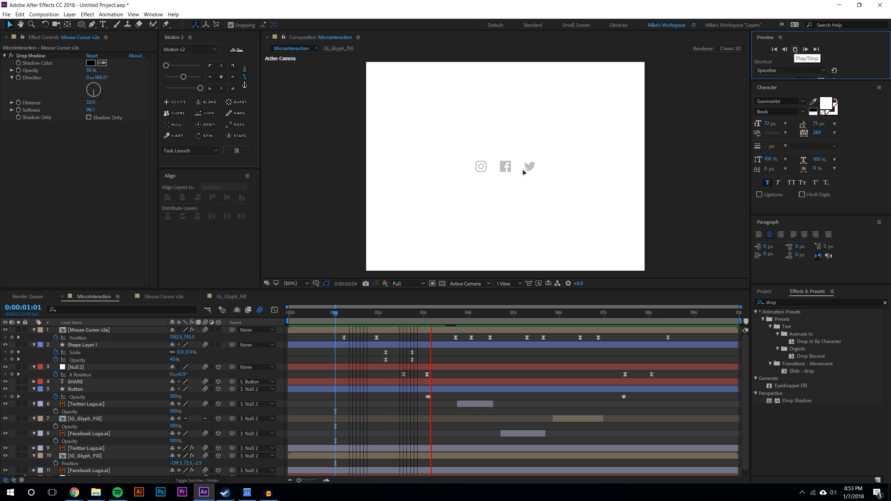
Move the cursor, click, Null 2 X Rotation and Button Opacity keyframes later together, then preview
click(426, 318)
mouse_move(426, 318)
mouse_down()
mouse_move(462, 314)
mouse_move(440, 314)
mouse_up()
drag(334, 336, 438, 399)
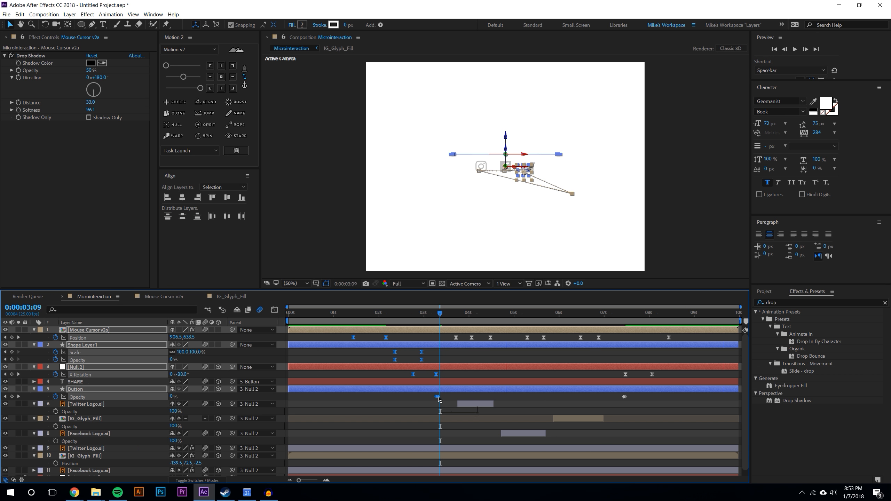
click(445, 355)
drag(427, 315, 344, 314)
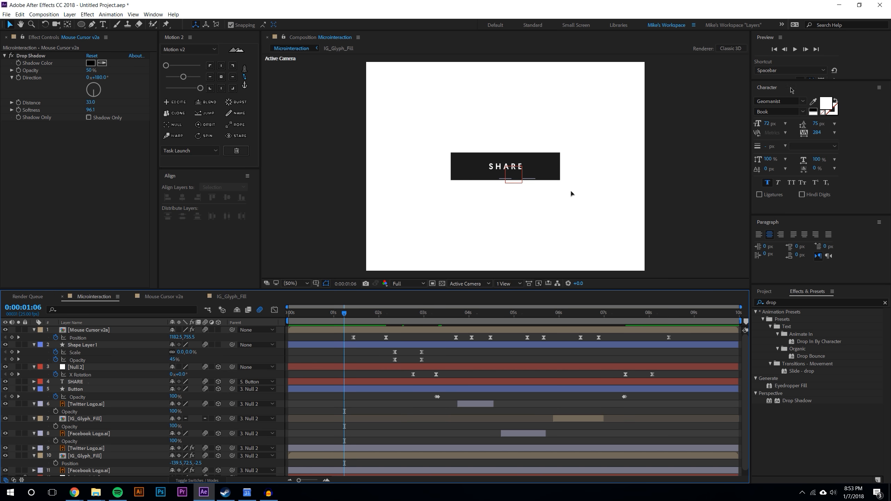
click(796, 50)
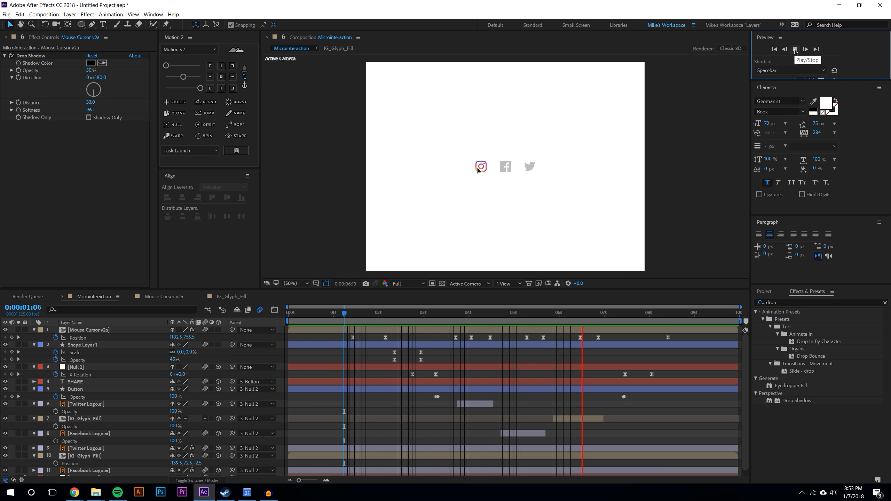
Move the closing Null 2 X Rotation and Button Opacity keyframes earlier to about 7:00, then preview
click(600, 317)
drag(600, 317, 616, 320)
drag(619, 414, 642, 377)
click(642, 407)
click(604, 316)
click(796, 49)
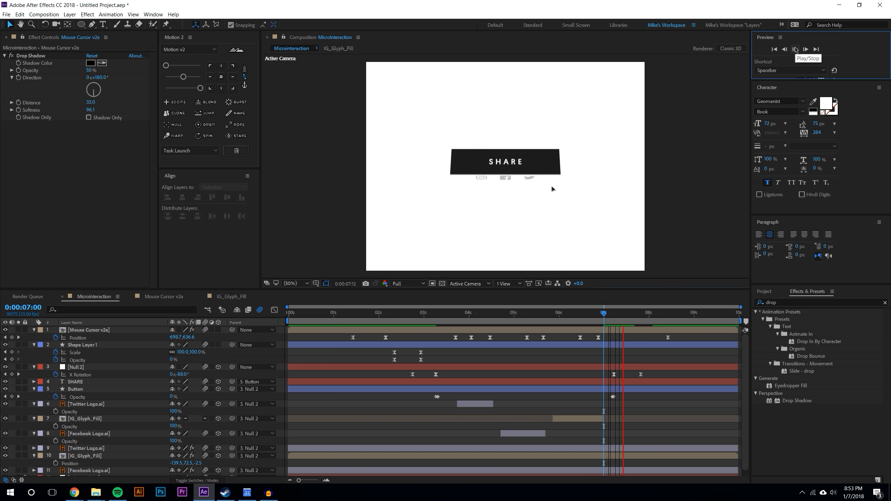
Trim the work area to run from about 1 second to about 9 seconds
drag(622, 314, 685, 320)
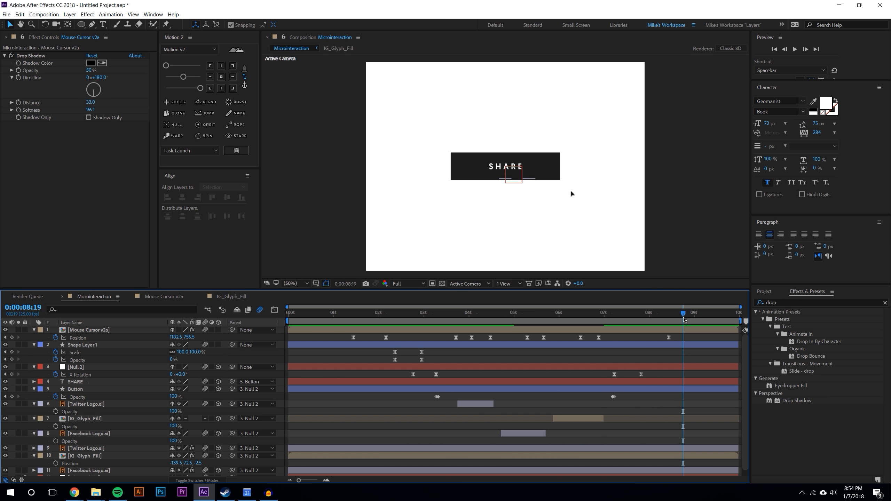
drag(288, 321, 336, 322)
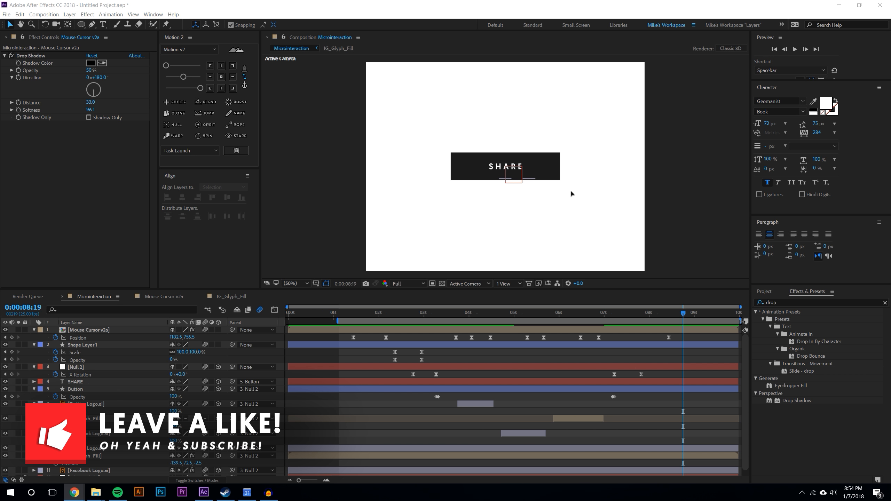
drag(741, 321, 696, 329)
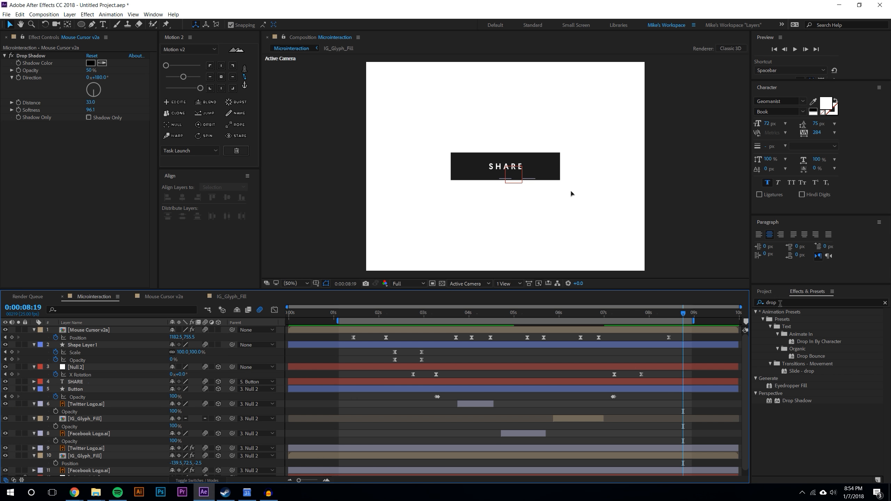
Collapse the property lists of all layers in the timeline
click(34, 345)
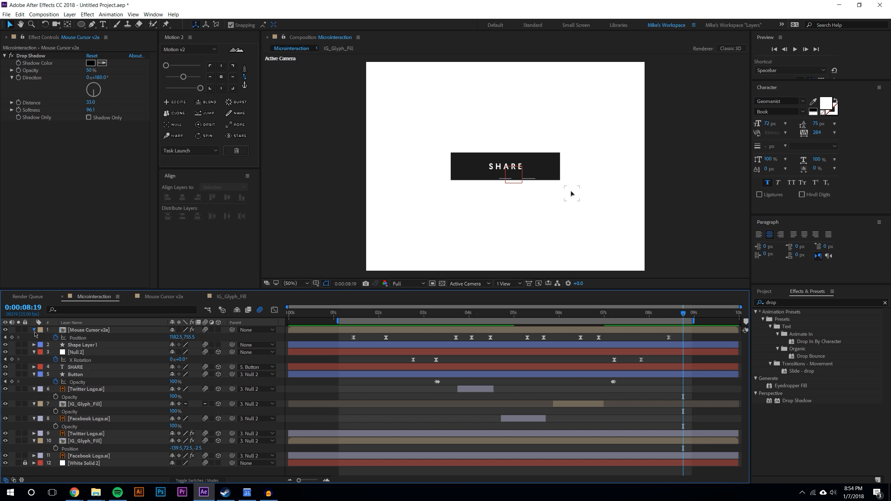
click(34, 330)
click(34, 344)
click(34, 360)
click(34, 367)
click(34, 374)
click(34, 381)
click(34, 397)
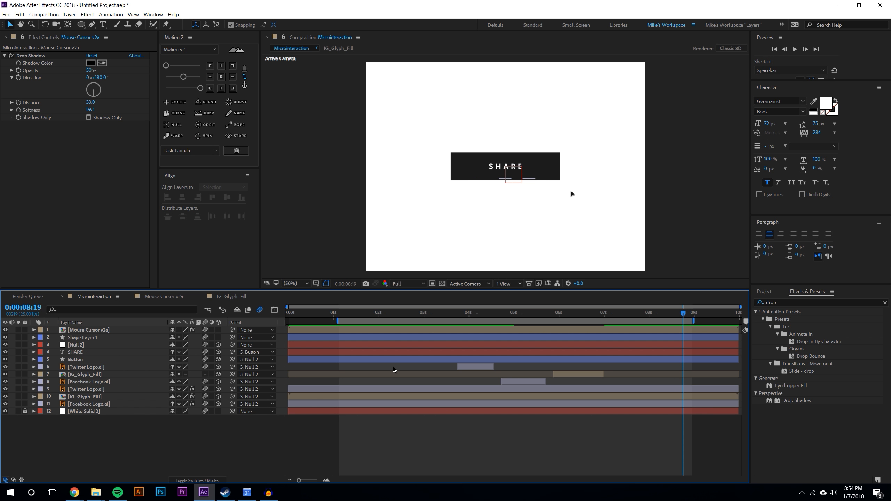